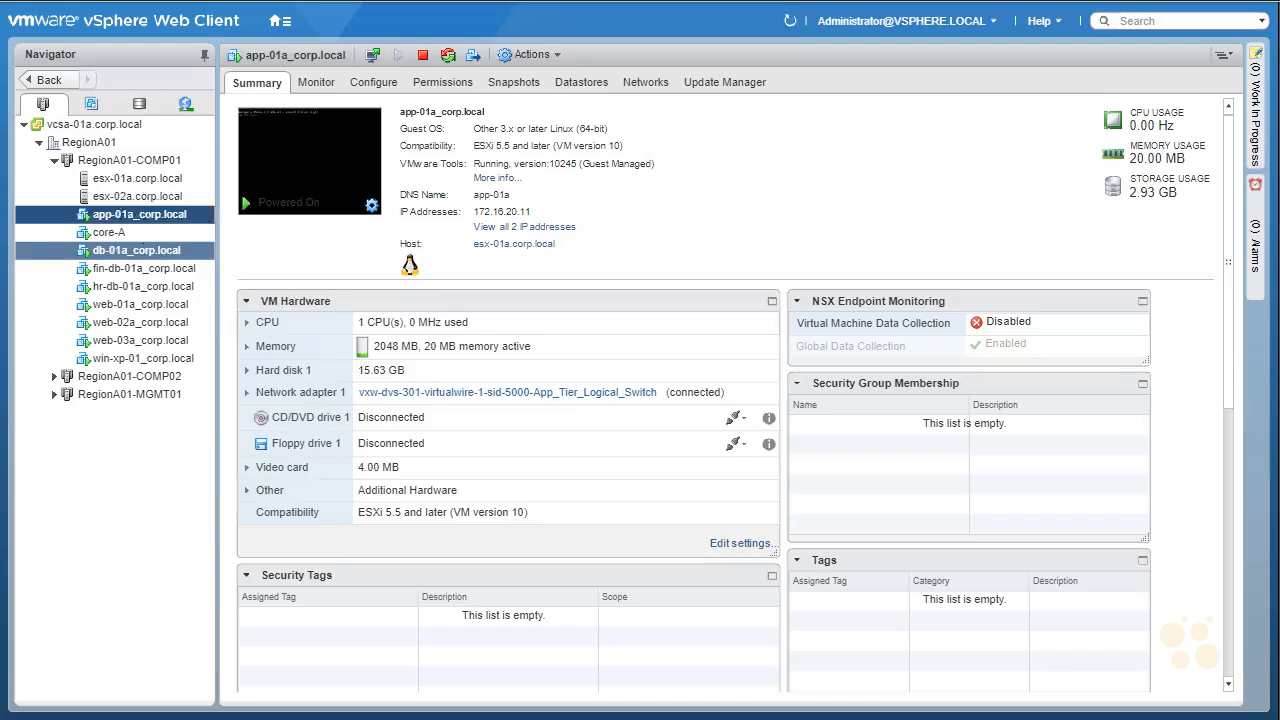
- Show db-01a_corp.local's summary and annotate it with an underlined DLR note
{"action": "left_click", "coordinate": [145, 250]}
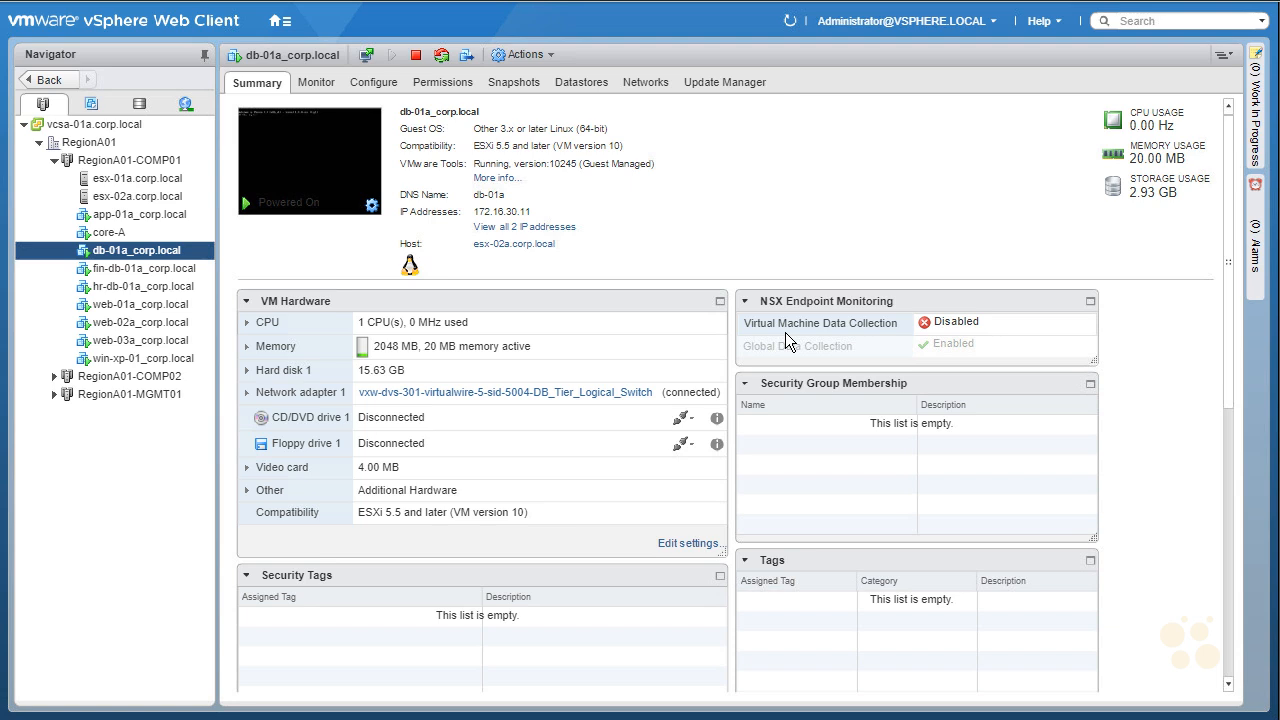
{"action": "left_click_drag", "start_coordinate": [767, 187], "coordinate": [767, 222]}
{"action": "mouse_move", "coordinate": [753, 186]}
{"action": "left_mouse_down"}
{"action": "mouse_move", "coordinate": [784, 208]}
{"action": "mouse_move", "coordinate": [769, 221]}
{"action": "left_mouse_up"}
{"action": "mouse_move", "coordinate": [801, 185]}
{"action": "left_mouse_down"}
{"action": "mouse_move", "coordinate": [822, 211]}
{"action": "mouse_move", "coordinate": [810, 226]}
{"action": "left_mouse_up"}
{"action": "left_click_drag", "start_coordinate": [812, 180], "coordinate": [866, 207]}
{"action": "left_click_drag", "start_coordinate": [758, 244], "coordinate": [867, 229]}
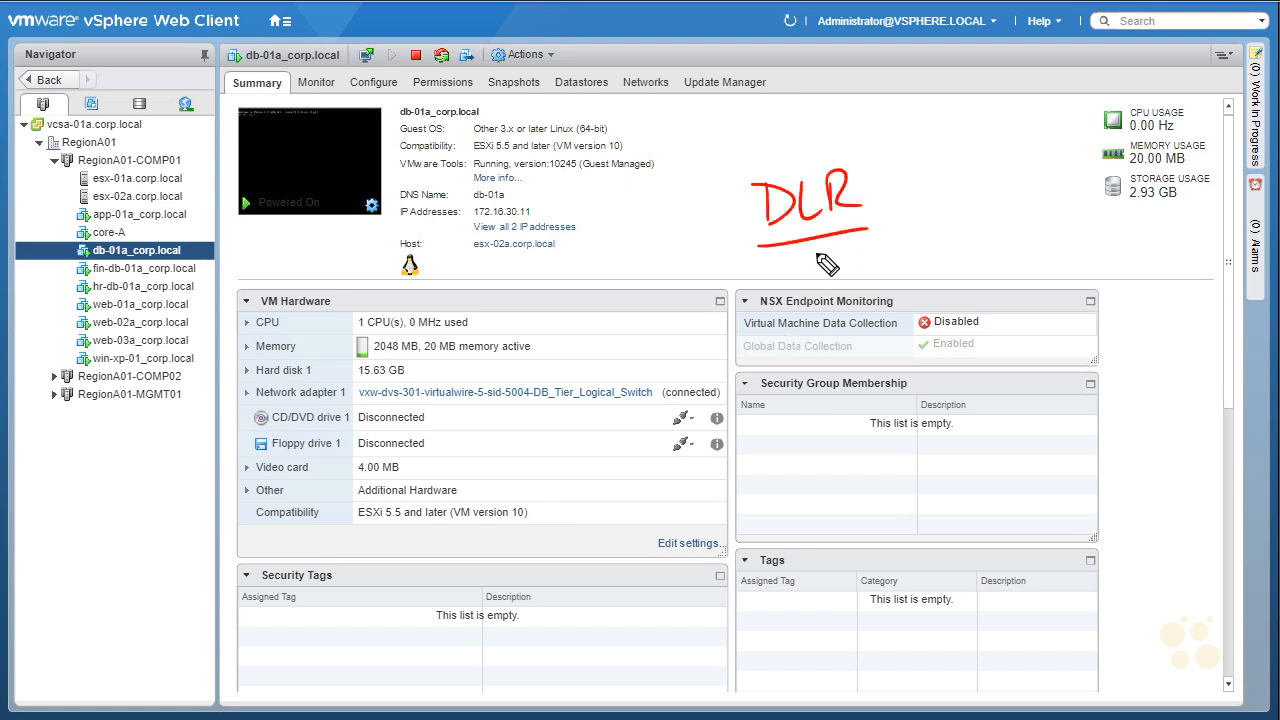
- Link the DLR note to the RegionA01-COMP01 cluster's hosts, clear the drawings, and open the Home menu
{"action": "left_click_drag", "start_coordinate": [734, 200], "coordinate": [166, 158]}
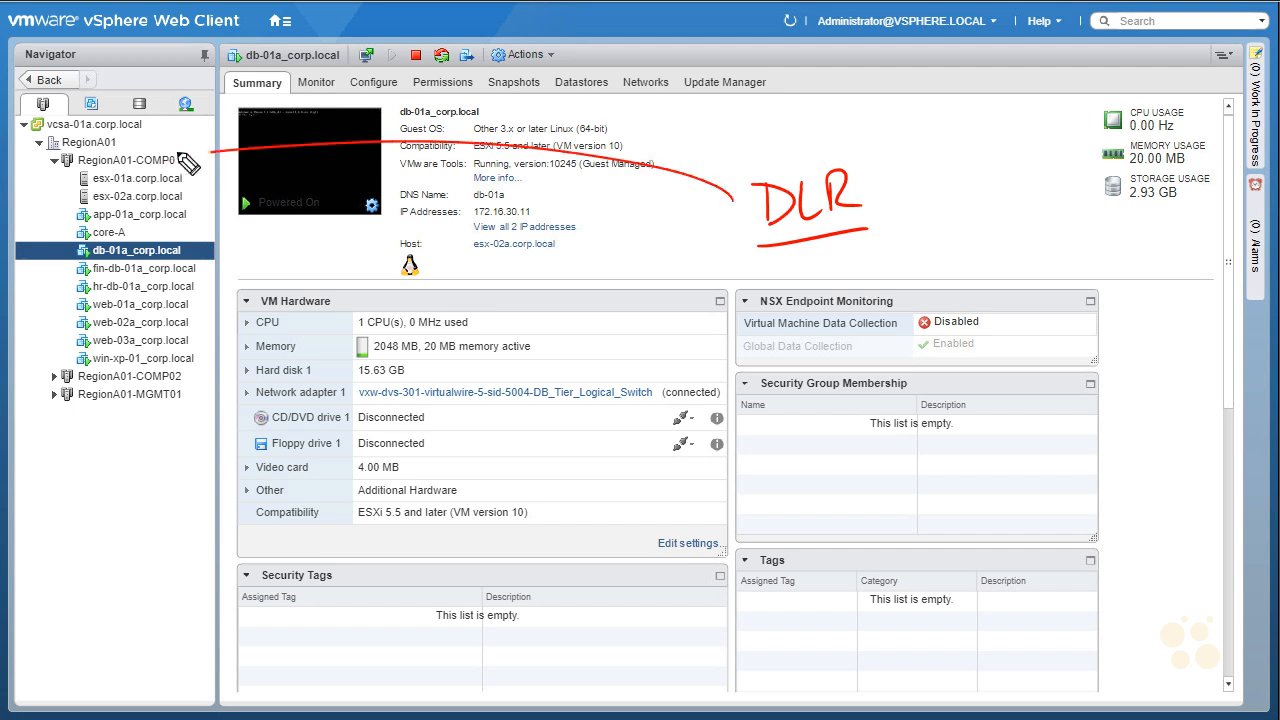
{"action": "mouse_move", "coordinate": [76, 184]}
{"action": "left_mouse_down"}
{"action": "mouse_move", "coordinate": [86, 202]}
{"action": "mouse_move", "coordinate": [56, 202]}
{"action": "left_mouse_up"}
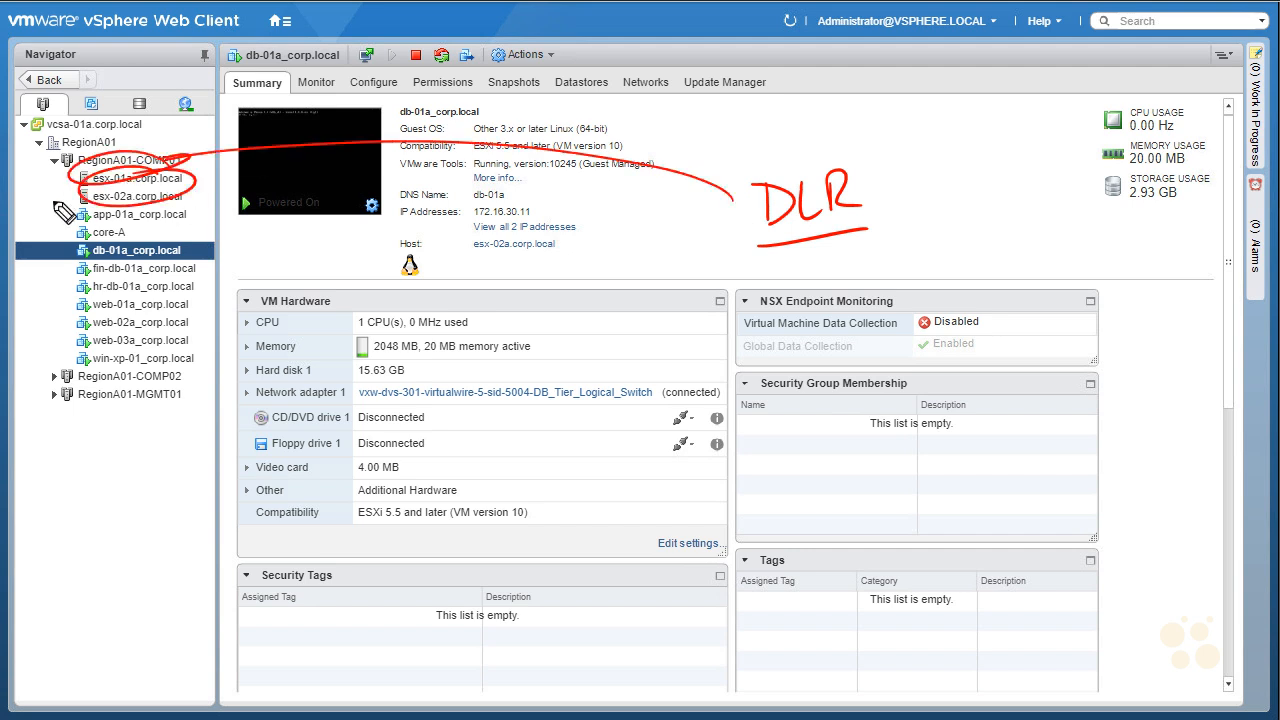
{"action": "key", "text": "e"}
{"action": "key", "text": "Escape"}
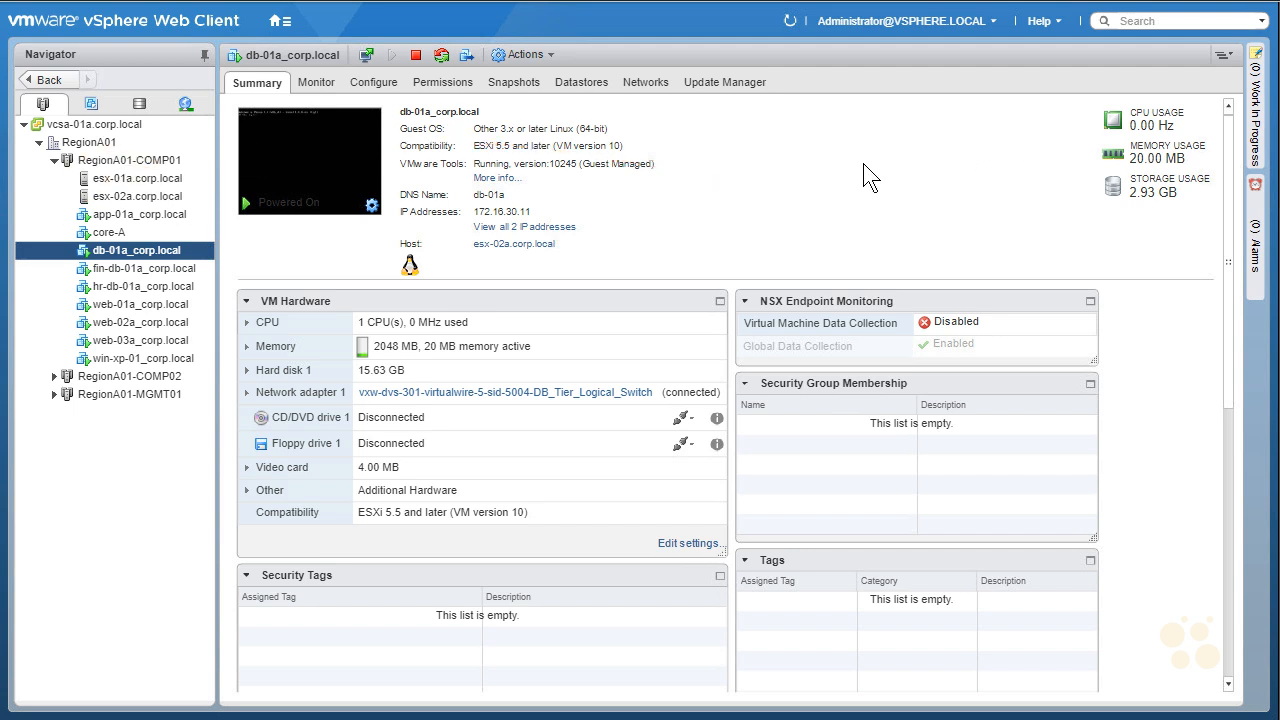
{"action": "left_click", "coordinate": [284, 22]}
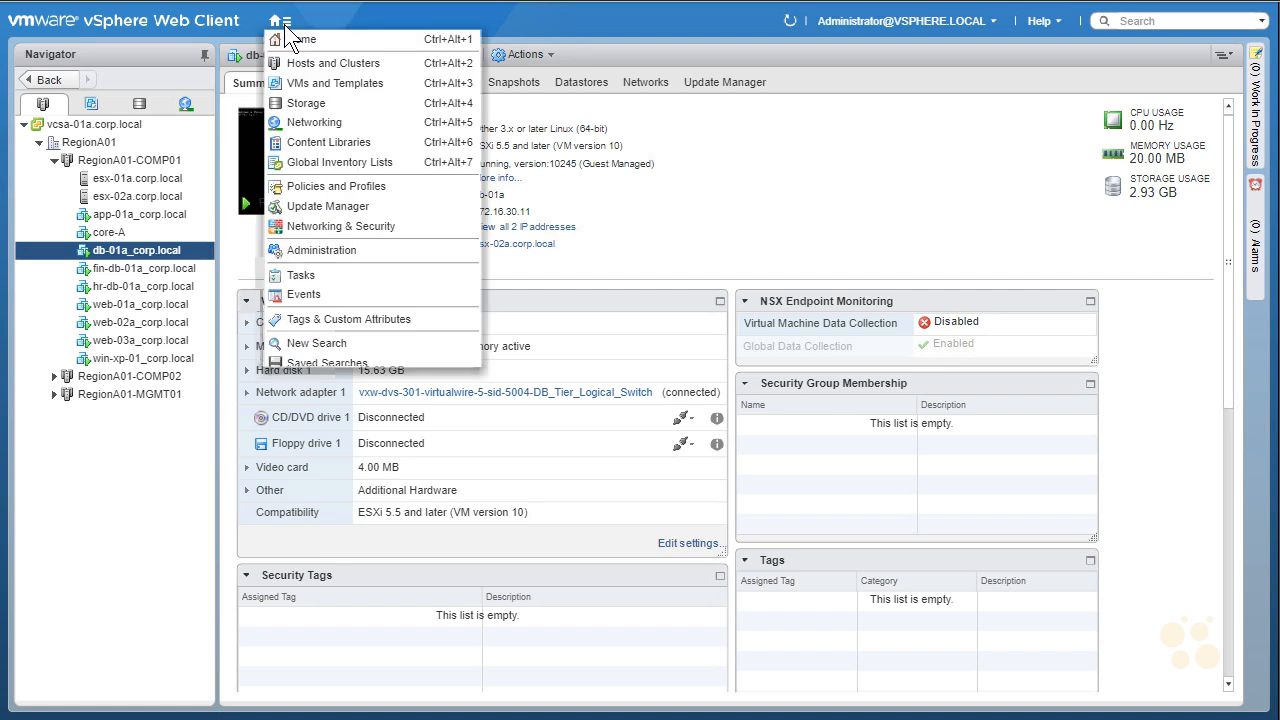
- Check that App_Tier_Logical_Switch is served by the Perimeter-Gateway-01 NSX Edge
{"action": "left_click", "coordinate": [335, 224]}
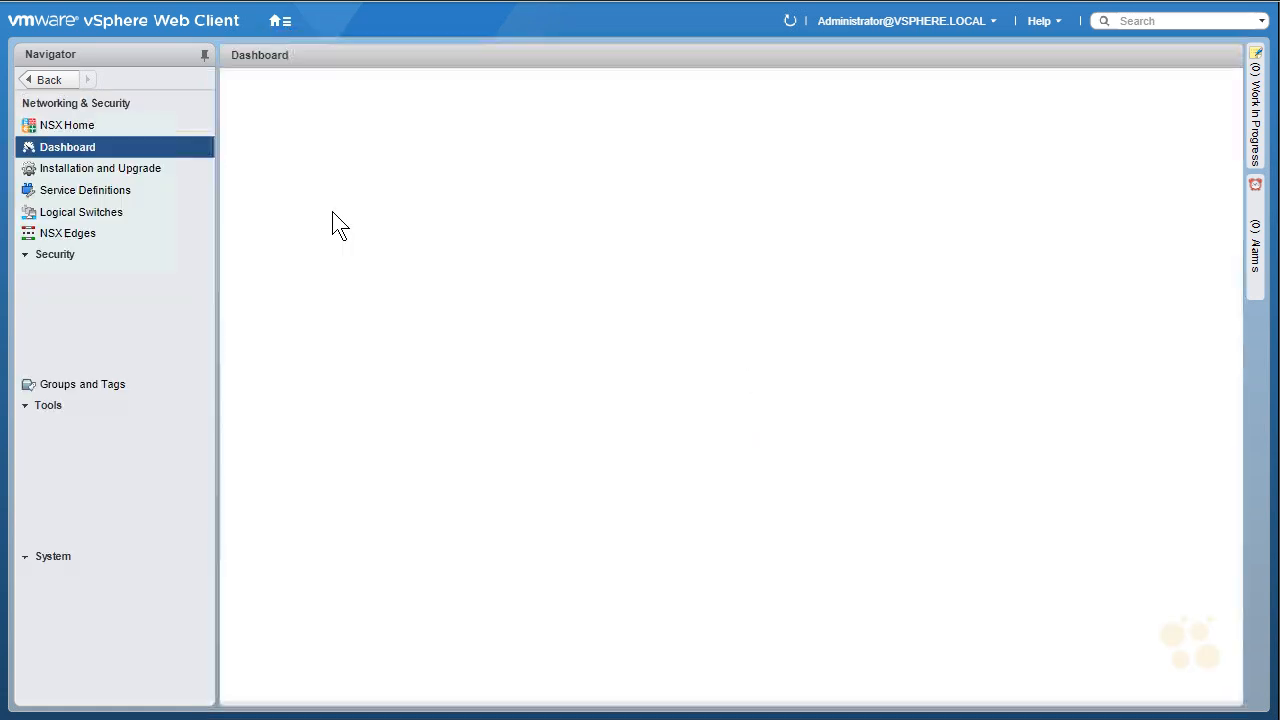
{"action": "left_click", "coordinate": [78, 220]}
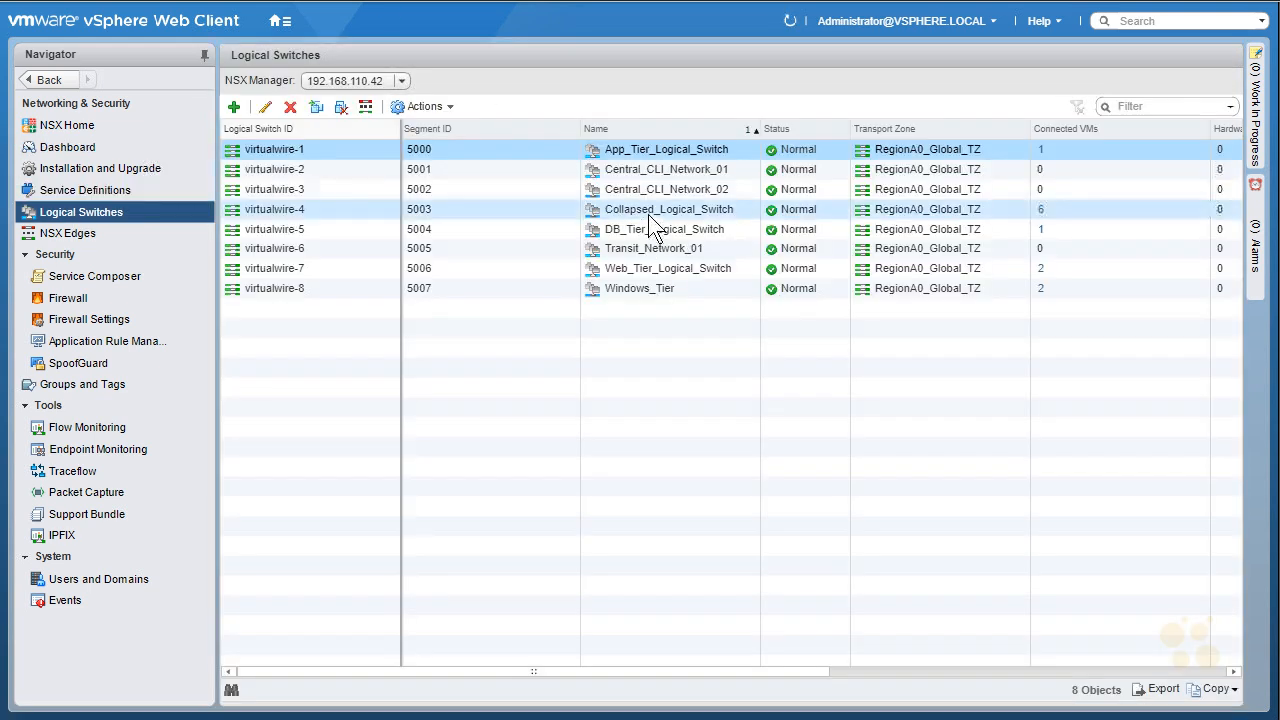
{"action": "left_click", "coordinate": [632, 149]}
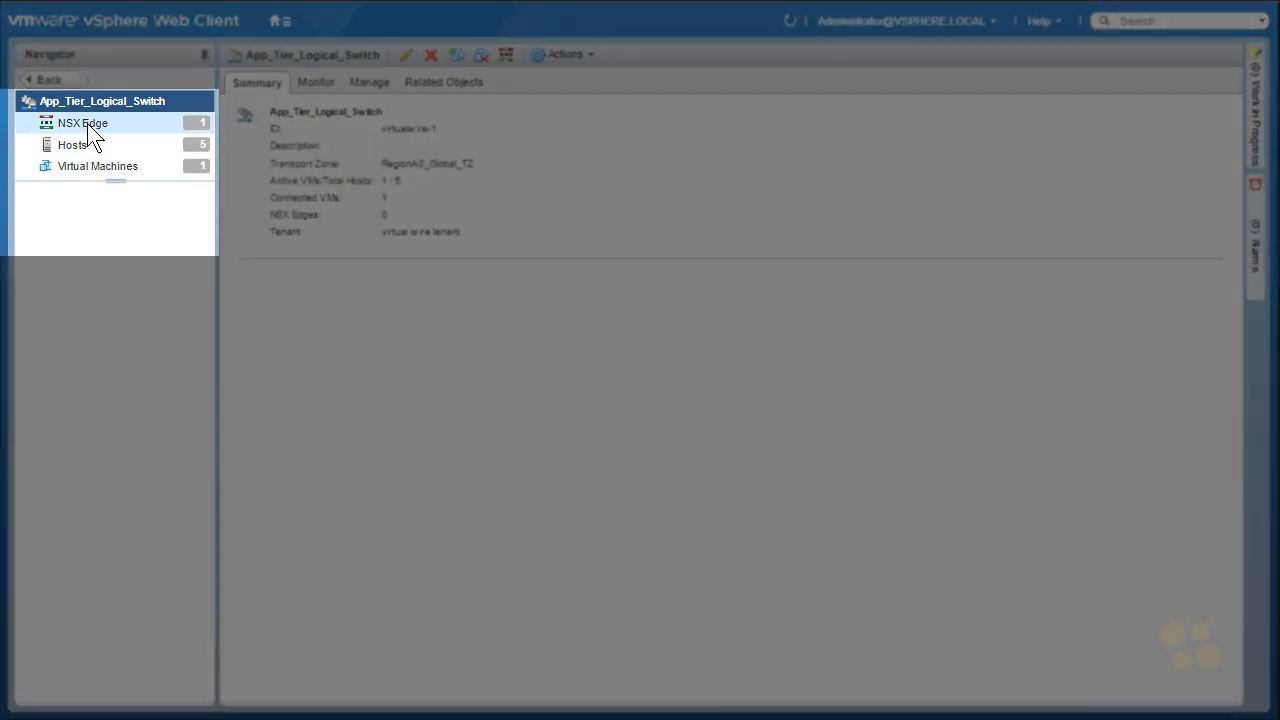
{"action": "left_click", "coordinate": [87, 123]}
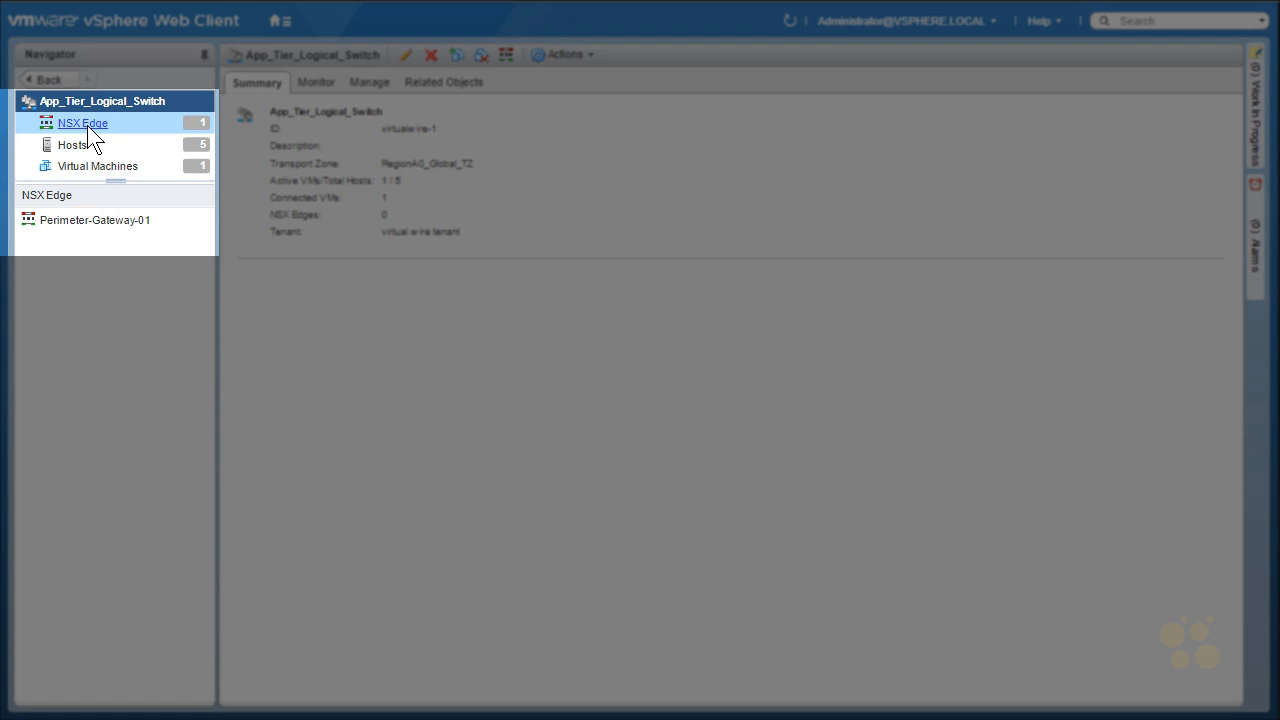
{"action": "left_click", "coordinate": [69, 220]}
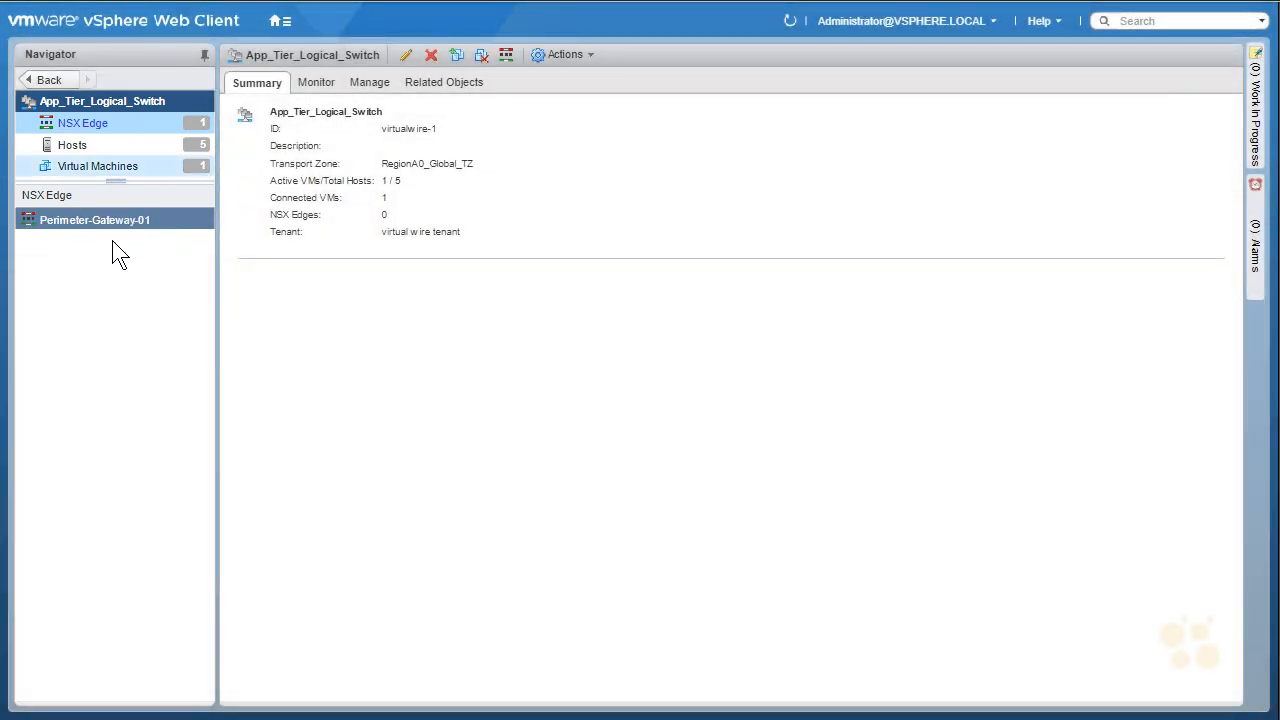
{"action": "left_click", "coordinate": [46, 80]}
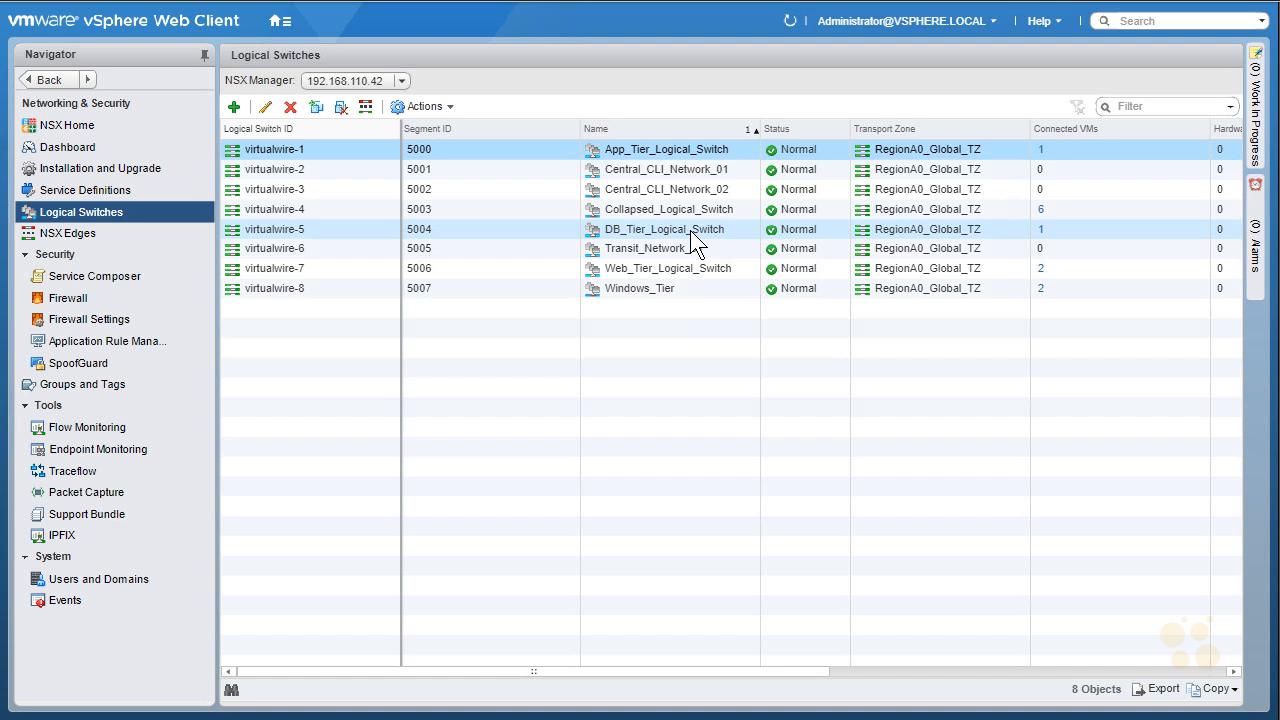
- Confirm DB_Tier_Logical_Switch also uses Perimeter-Gateway-01, then list all NSX Edges
{"action": "double_click", "coordinate": [690, 230]}
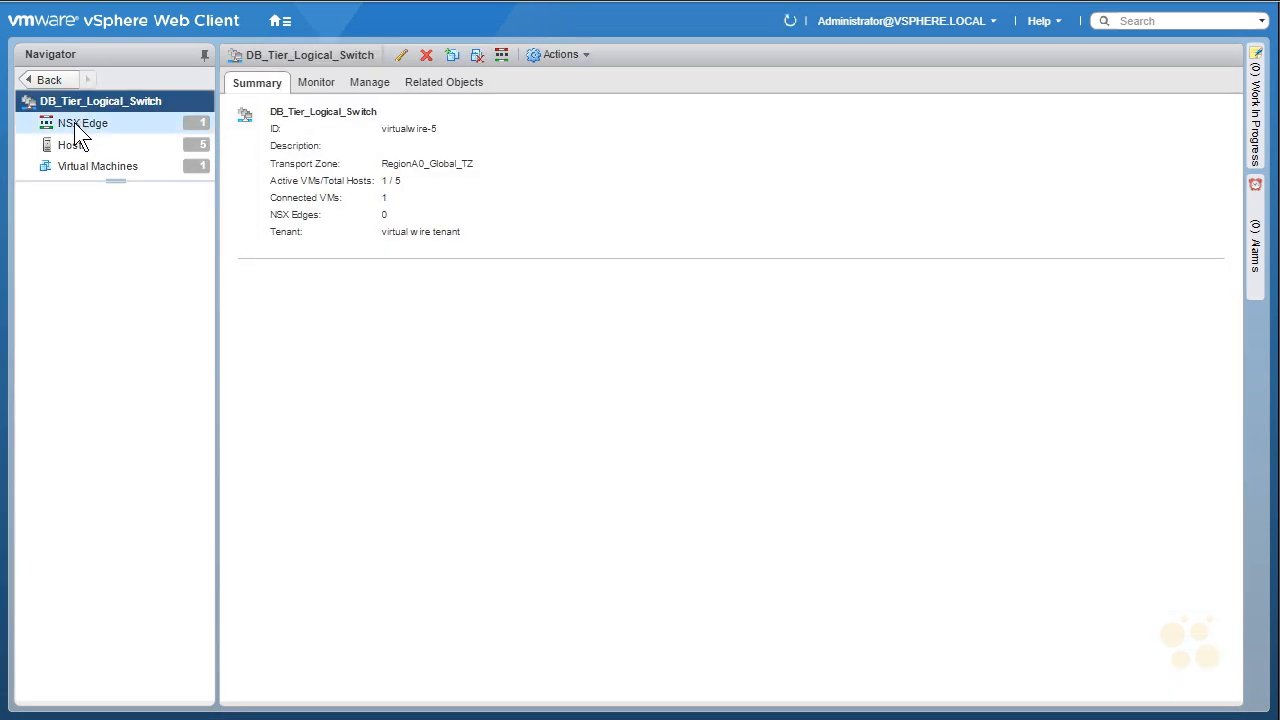
{"action": "left_click", "coordinate": [74, 122]}
{"action": "left_click", "coordinate": [66, 222]}
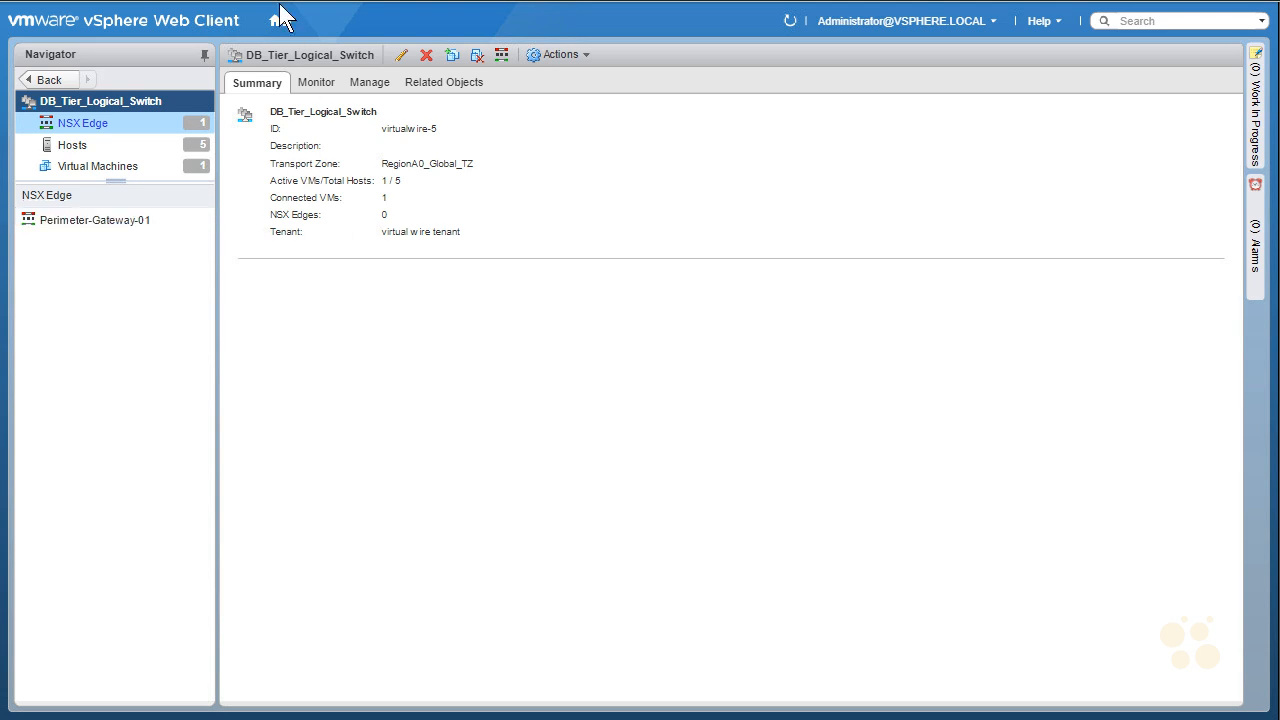
{"action": "left_click", "coordinate": [47, 82]}
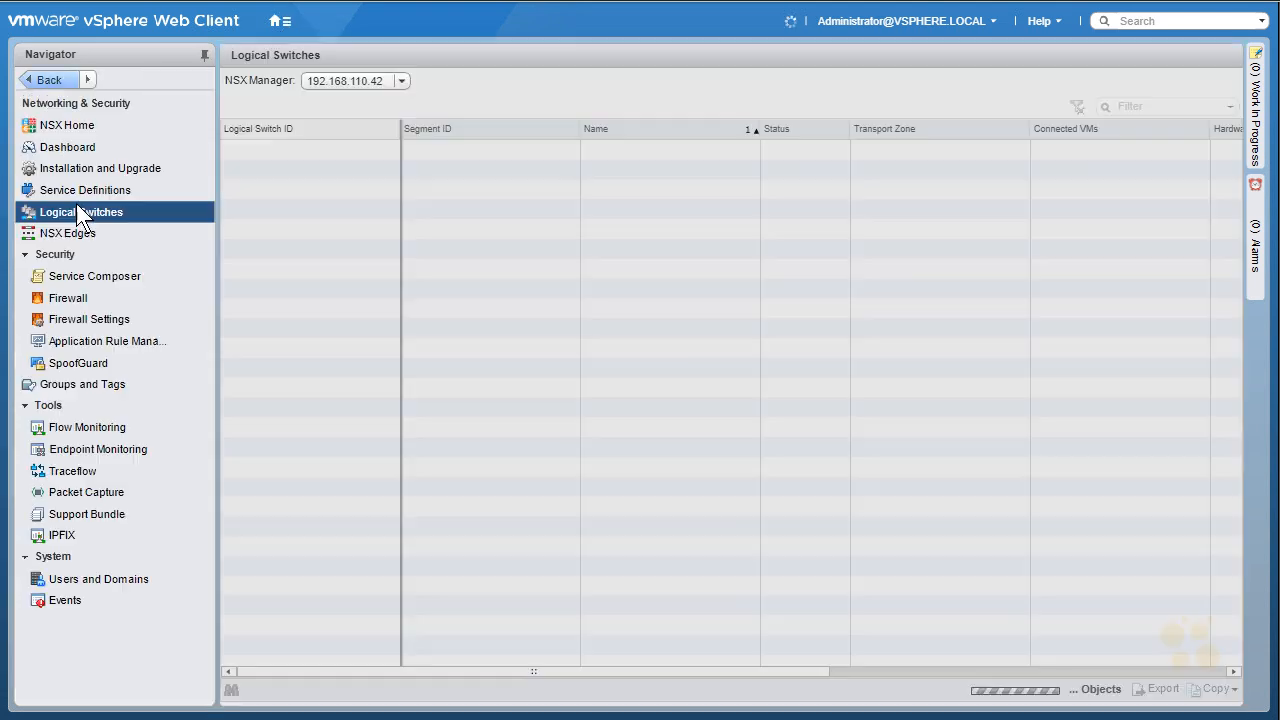
{"action": "left_click", "coordinate": [65, 236]}
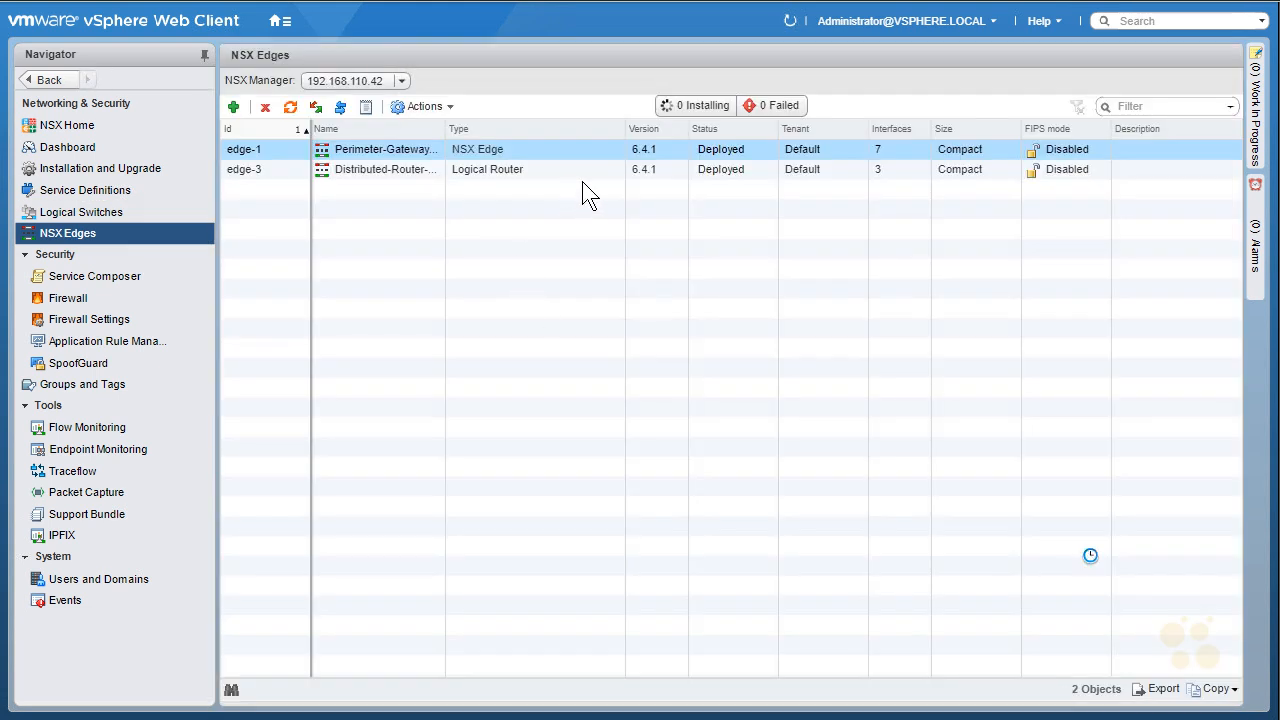
{"action": "left_click_drag", "start_coordinate": [454, 209], "coordinate": [480, 188]}
{"action": "left_click_drag", "start_coordinate": [480, 170], "coordinate": [436, 209]}
{"action": "key", "text": "e"}
{"action": "mouse_move", "coordinate": [587, 204]}
{"action": "left_mouse_down"}
{"action": "mouse_move", "coordinate": [528, 149]}
{"action": "mouse_move", "coordinate": [543, 142]}
{"action": "left_mouse_up"}
{"action": "mouse_move", "coordinate": [455, 292]}
{"action": "left_mouse_down"}
{"action": "mouse_move", "coordinate": [456, 280]}
{"action": "mouse_move", "coordinate": [505, 292]}
{"action": "left_mouse_up"}
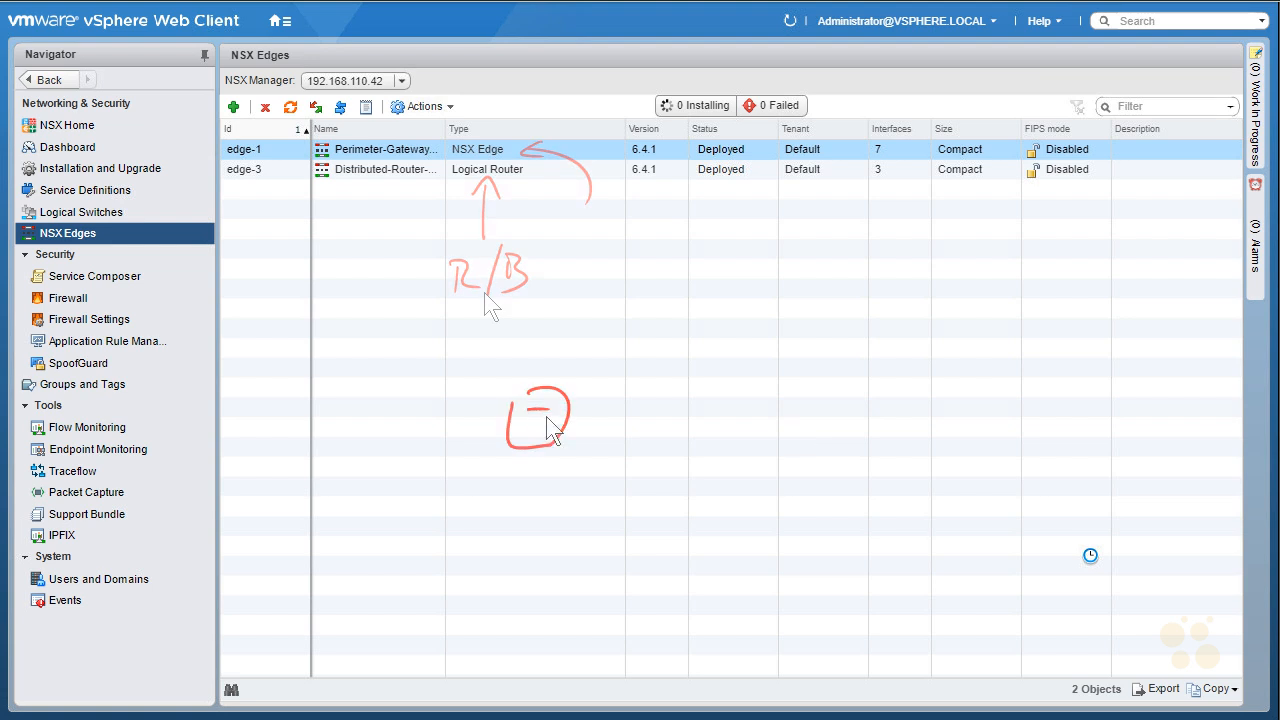
{"action": "mouse_move", "coordinate": [520, 515]}
{"action": "left_mouse_down"}
{"action": "mouse_move", "coordinate": [471, 523]}
{"action": "mouse_move", "coordinate": [560, 545]}
{"action": "mouse_move", "coordinate": [666, 540]}
{"action": "left_mouse_up"}
{"action": "mouse_move", "coordinate": [595, 409]}
{"action": "left_mouse_down"}
{"action": "mouse_move", "coordinate": [660, 476]}
{"action": "mouse_move", "coordinate": [656, 493]}
{"action": "left_mouse_up"}
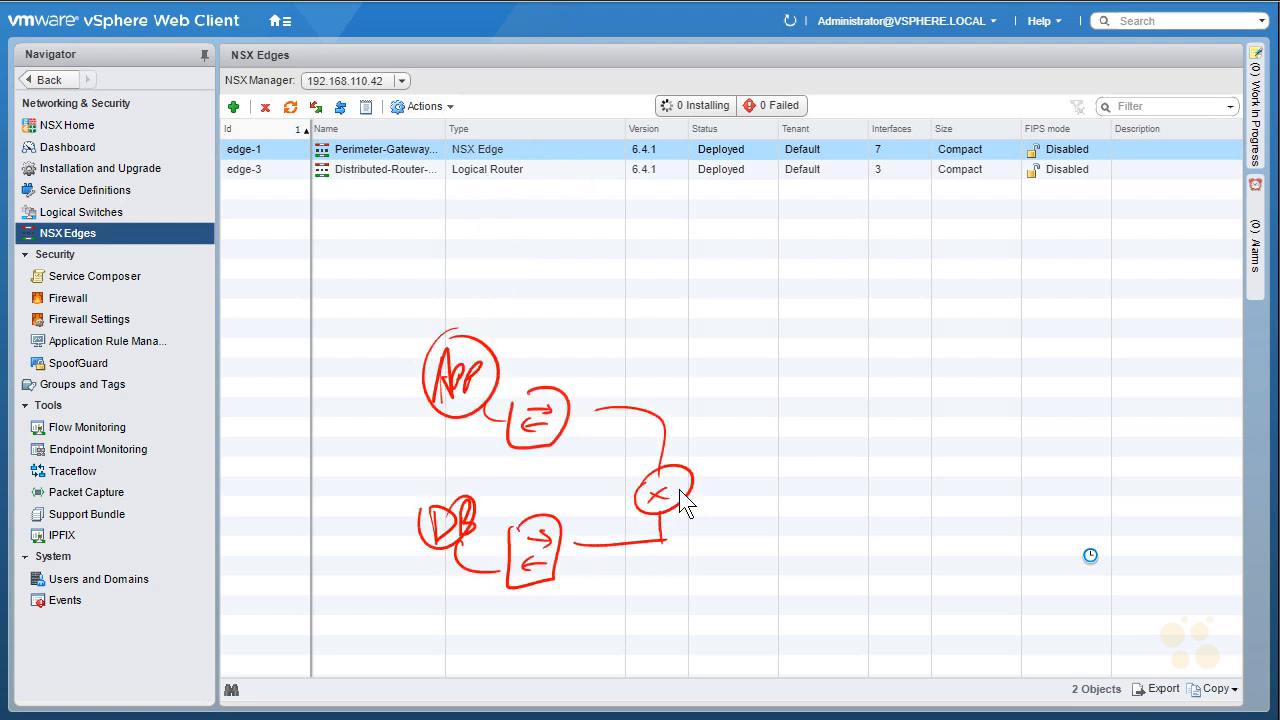
{"action": "left_click_drag", "start_coordinate": [734, 480], "coordinate": [773, 500]}
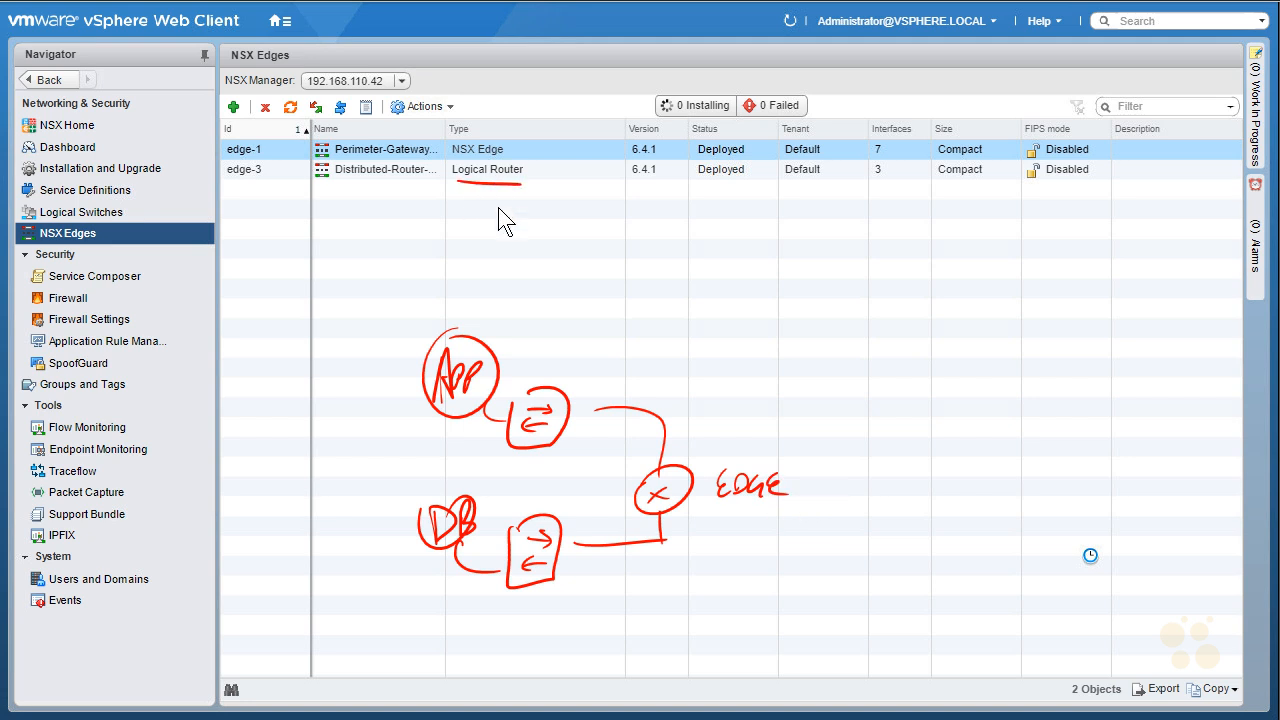
{"action": "left_click_drag", "start_coordinate": [700, 242], "coordinate": [712, 240]}
{"action": "left_click_drag", "start_coordinate": [698, 292], "coordinate": [733, 300]}
{"action": "left_click_drag", "start_coordinate": [745, 256], "coordinate": [785, 254]}
{"action": "left_click_drag", "start_coordinate": [753, 296], "coordinate": [778, 293]}
{"action": "left_click_drag", "start_coordinate": [795, 245], "coordinate": [829, 285]}
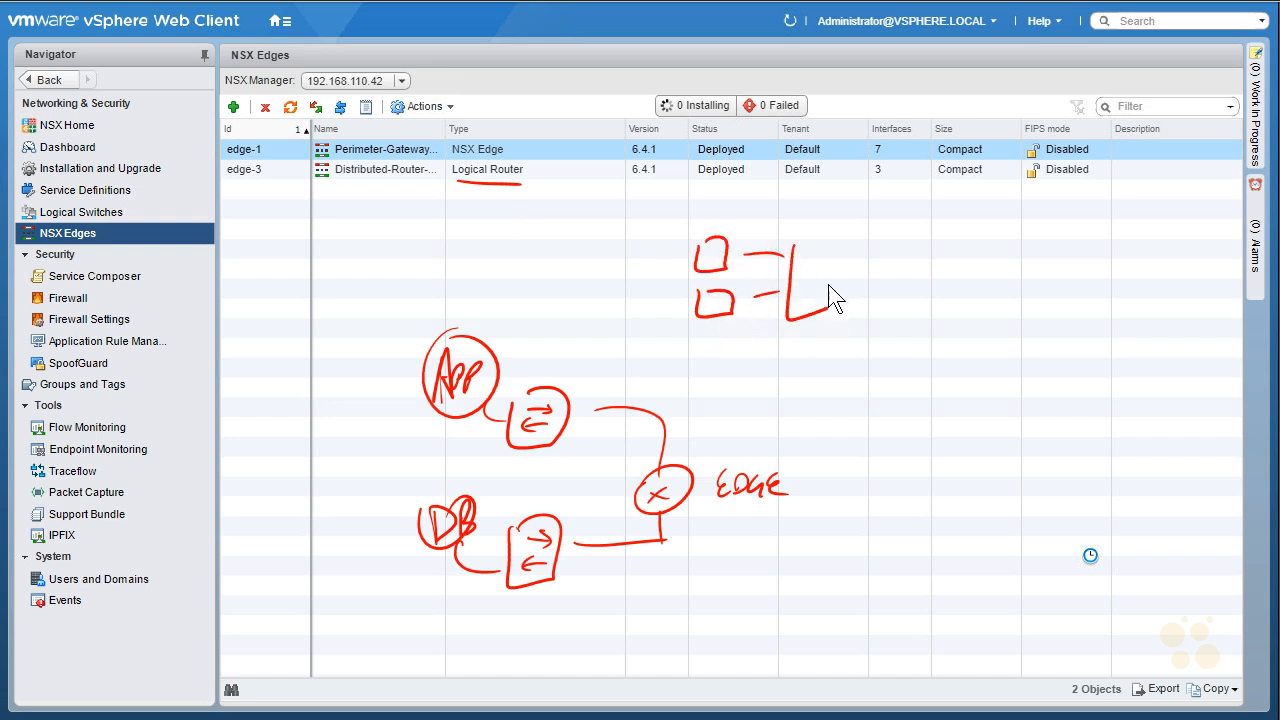
{"action": "left_click_drag", "start_coordinate": [795, 338], "coordinate": [786, 355]}
{"action": "mouse_move", "coordinate": [808, 338]}
{"action": "left_mouse_down"}
{"action": "mouse_move", "coordinate": [800, 355]}
{"action": "mouse_move", "coordinate": [822, 355]}
{"action": "left_mouse_up"}
{"action": "left_click_drag", "start_coordinate": [822, 338], "coordinate": [812, 356]}
{"action": "left_click_drag", "start_coordinate": [826, 342], "coordinate": [826, 354]}
{"action": "left_click_drag", "start_coordinate": [836, 324], "coordinate": [836, 355]}
{"action": "left_click_drag", "start_coordinate": [782, 375], "coordinate": [852, 363]}
{"action": "mouse_move", "coordinate": [704, 266]}
{"action": "left_mouse_down"}
{"action": "mouse_move", "coordinate": [709, 247]}
{"action": "mouse_move", "coordinate": [716, 265]}
{"action": "left_mouse_up"}
{"action": "left_click_drag", "start_coordinate": [705, 258], "coordinate": [715, 257]}
{"action": "left_click_drag", "start_coordinate": [708, 298], "coordinate": [708, 310]}
{"action": "left_click_drag", "start_coordinate": [706, 297], "coordinate": [708, 310]}
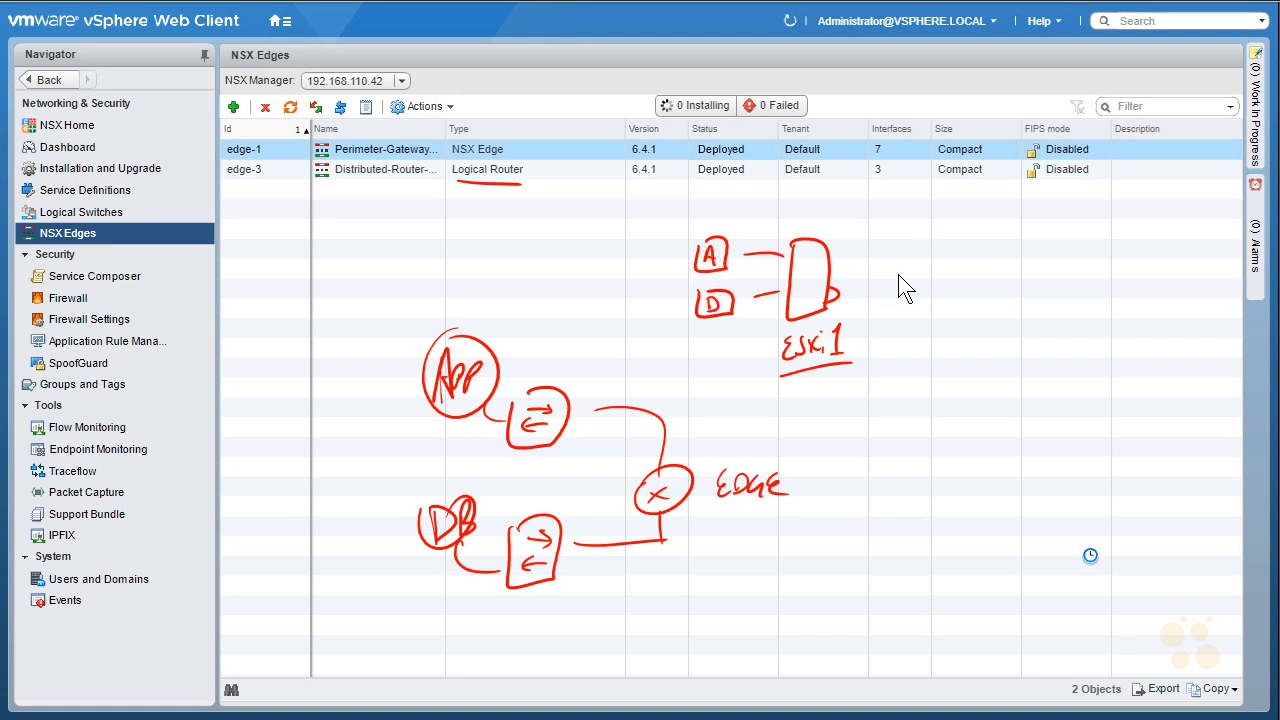
{"action": "mouse_move", "coordinate": [832, 254]}
{"action": "left_mouse_down"}
{"action": "mouse_move", "coordinate": [1012, 247]}
{"action": "mouse_move", "coordinate": [1100, 312]}
{"action": "left_mouse_up"}
{"action": "mouse_move", "coordinate": [1028, 338]}
{"action": "left_mouse_down"}
{"action": "mouse_move", "coordinate": [1018, 370]}
{"action": "mouse_move", "coordinate": [1162, 345]}
{"action": "left_mouse_up"}
{"action": "mouse_move", "coordinate": [1098, 254]}
{"action": "left_mouse_down"}
{"action": "mouse_move", "coordinate": [1131, 257]}
{"action": "mouse_move", "coordinate": [1129, 211]}
{"action": "left_mouse_up"}
{"action": "mouse_move", "coordinate": [1134, 213]}
{"action": "left_mouse_down"}
{"action": "mouse_move", "coordinate": [1154, 222]}
{"action": "mouse_move", "coordinate": [1145, 196]}
{"action": "left_mouse_up"}
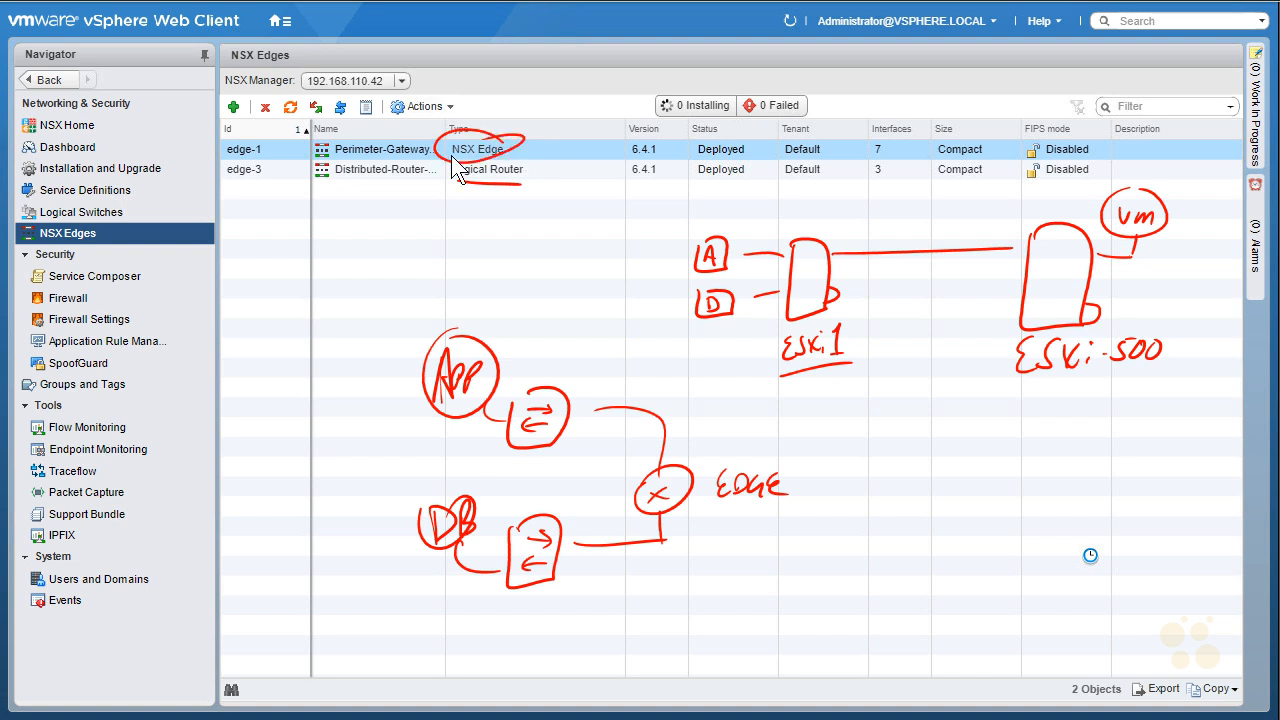
{"action": "mouse_move", "coordinate": [732, 268]}
{"action": "left_mouse_down"}
{"action": "mouse_move", "coordinate": [1190, 228]}
{"action": "mouse_move", "coordinate": [826, 300]}
{"action": "mouse_move", "coordinate": [712, 300]}
{"action": "left_mouse_up"}
{"action": "left_click_drag", "start_coordinate": [814, 249], "coordinate": [818, 262]}
{"action": "mouse_move", "coordinate": [728, 253]}
{"action": "left_mouse_down"}
{"action": "mouse_move", "coordinate": [803, 253]}
{"action": "mouse_move", "coordinate": [736, 300]}
{"action": "left_mouse_up"}
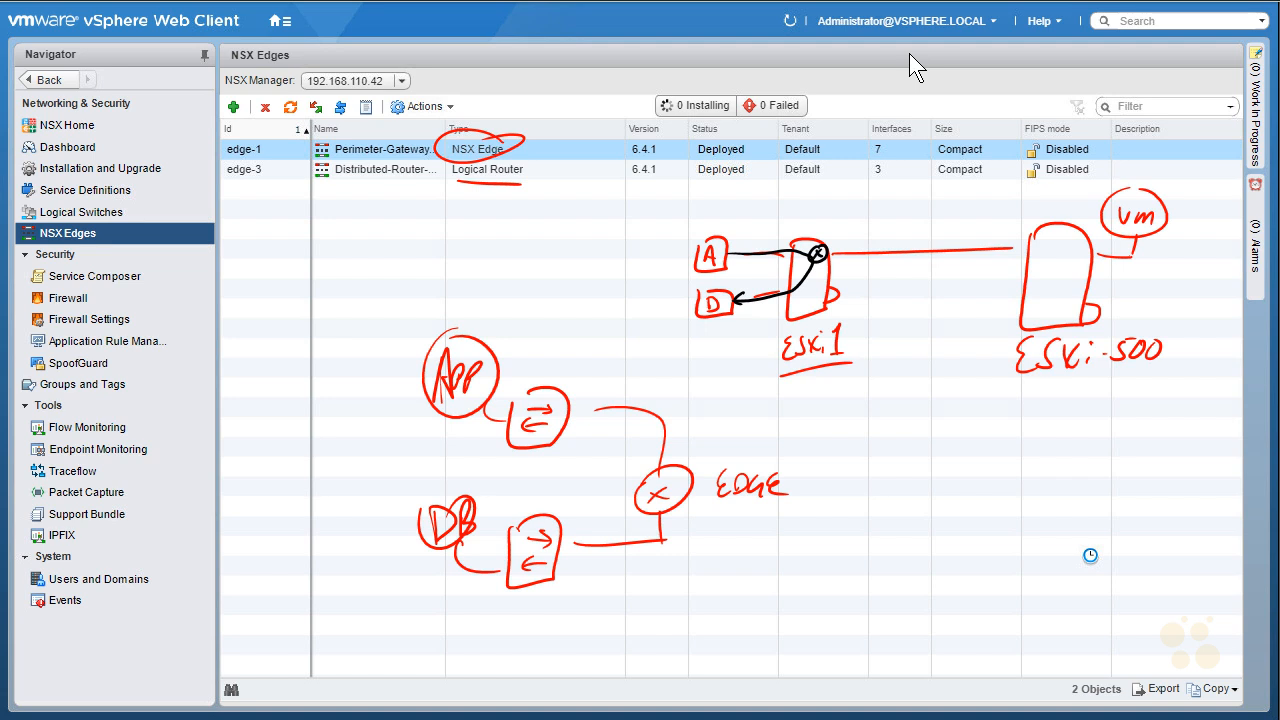
{"action": "mouse_move", "coordinate": [693, 288]}
{"action": "left_mouse_down"}
{"action": "mouse_move", "coordinate": [743, 316]}
{"action": "mouse_move", "coordinate": [698, 328]}
{"action": "left_mouse_up"}
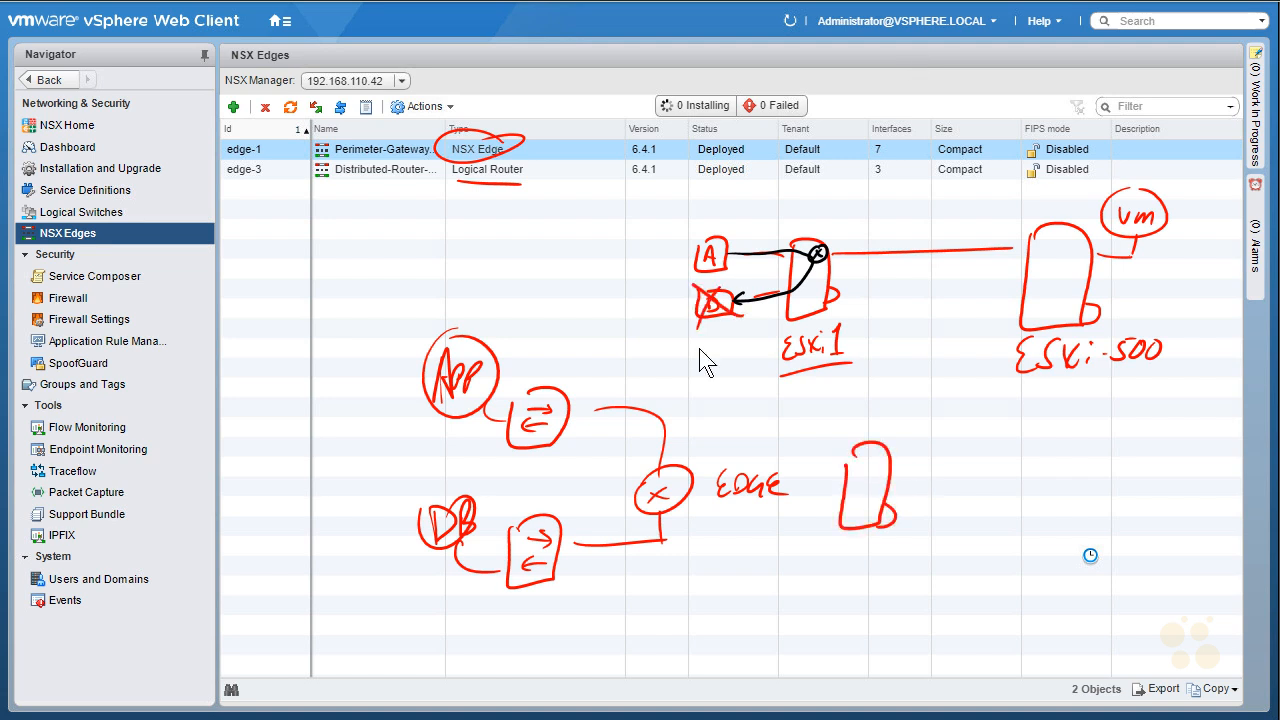
{"action": "left_click_drag", "start_coordinate": [787, 427], "coordinate": [789, 457]}
{"action": "mouse_move", "coordinate": [787, 424]}
{"action": "left_mouse_down"}
{"action": "mouse_move", "coordinate": [791, 458]}
{"action": "mouse_move", "coordinate": [797, 448]}
{"action": "left_mouse_up"}
{"action": "left_click_drag", "start_coordinate": [794, 432], "coordinate": [830, 495]}
{"action": "left_click_drag", "start_coordinate": [858, 551], "coordinate": [857, 578]}
{"action": "left_click_drag", "start_coordinate": [877, 549], "coordinate": [864, 577]}
{"action": "left_click_drag", "start_coordinate": [884, 555], "coordinate": [903, 576]}
{"action": "left_click_drag", "start_coordinate": [902, 554], "coordinate": [885, 577]}
{"action": "left_click", "coordinate": [912, 552]}
{"action": "mouse_move", "coordinate": [912, 561]}
{"action": "left_mouse_down"}
{"action": "mouse_move", "coordinate": [912, 576]}
{"action": "mouse_move", "coordinate": [939, 572]}
{"action": "left_mouse_up"}
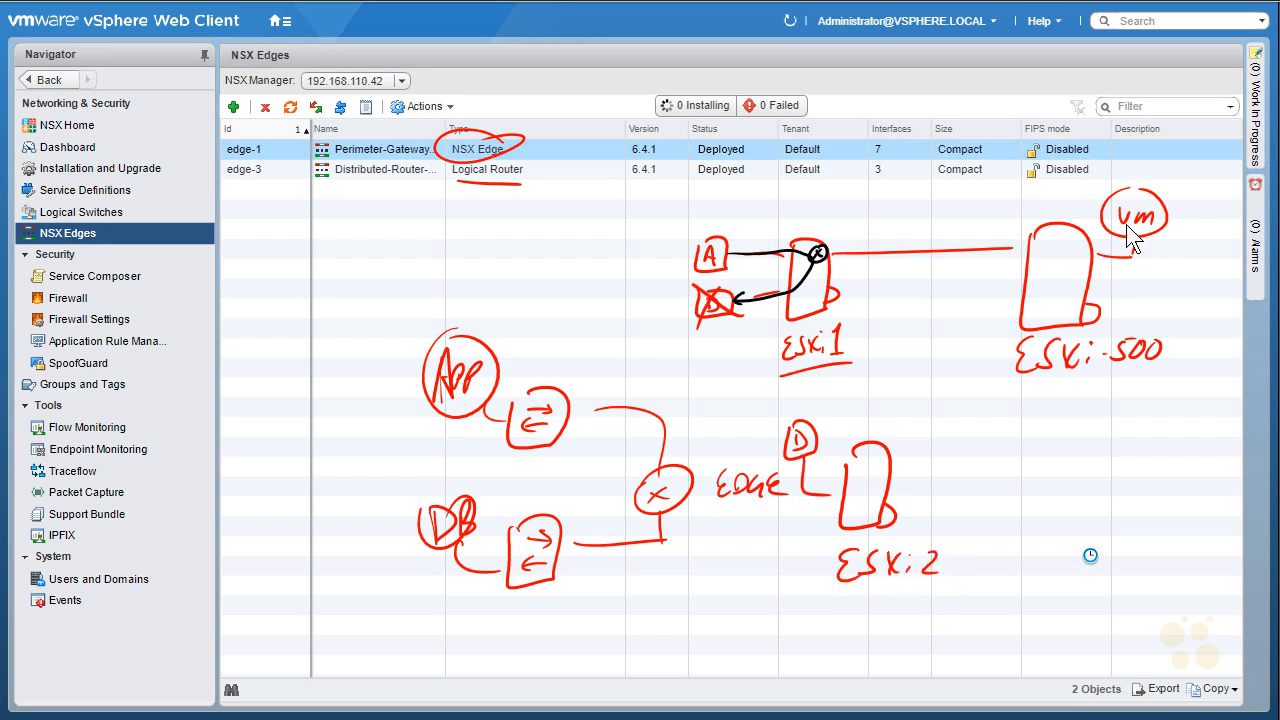
{"action": "left_click_drag", "start_coordinate": [1158, 173], "coordinate": [1112, 190]}
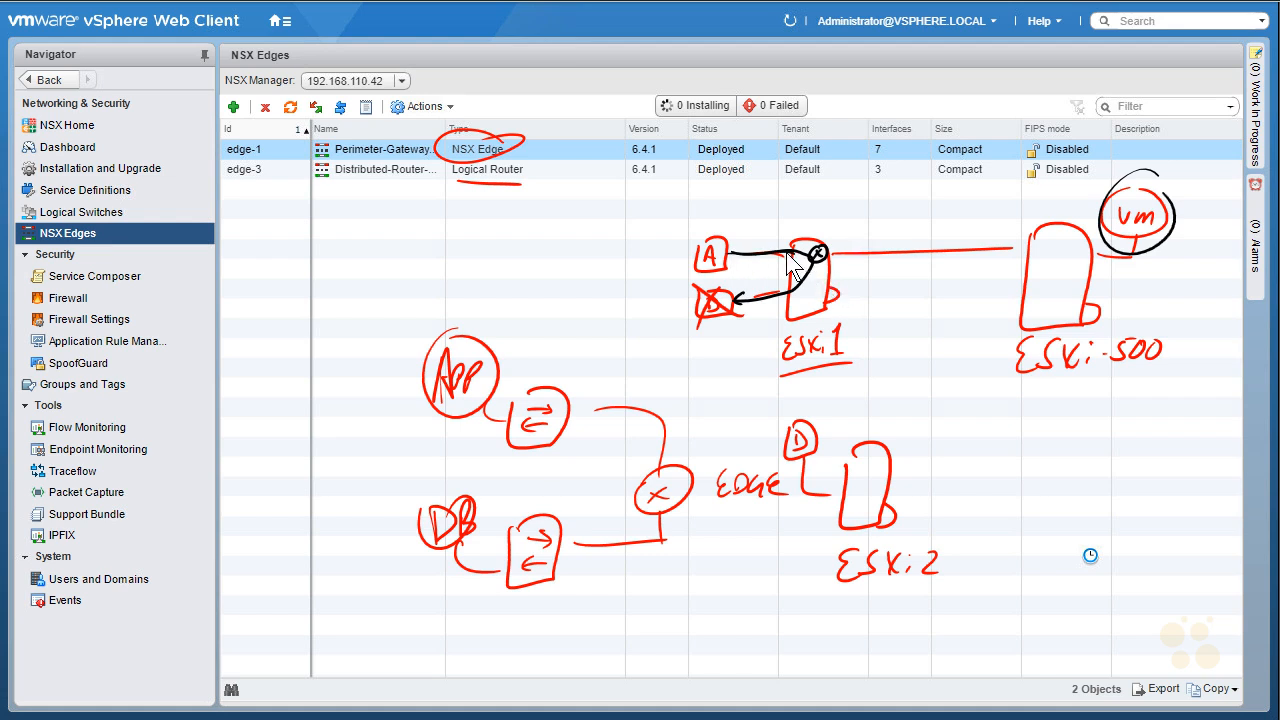
{"action": "left_click_drag", "start_coordinate": [796, 243], "coordinate": [798, 254]}
{"action": "mouse_move", "coordinate": [828, 264]}
{"action": "left_mouse_down"}
{"action": "mouse_move", "coordinate": [909, 390]}
{"action": "mouse_move", "coordinate": [952, 410]}
{"action": "mouse_move", "coordinate": [918, 393]}
{"action": "mouse_move", "coordinate": [951, 466]}
{"action": "mouse_move", "coordinate": [895, 505]}
{"action": "left_mouse_up"}
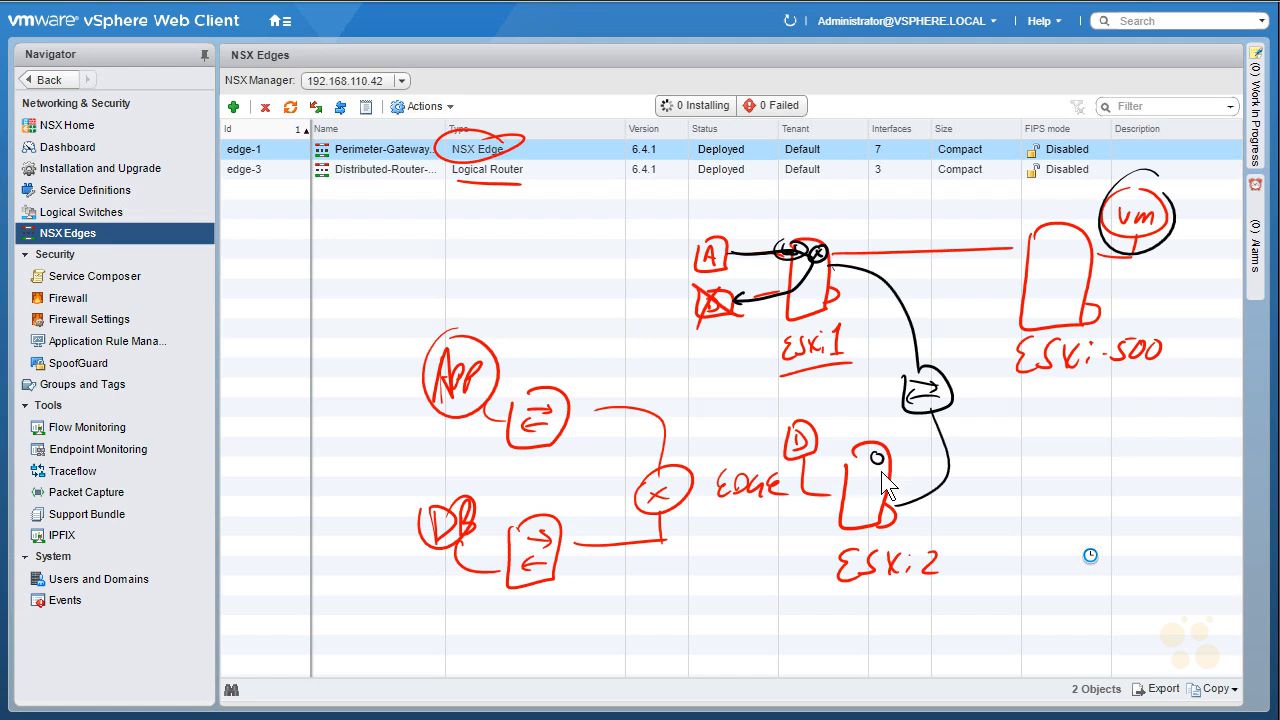
{"action": "mouse_move", "coordinate": [864, 470]}
{"action": "left_mouse_down"}
{"action": "mouse_move", "coordinate": [877, 479]}
{"action": "mouse_move", "coordinate": [858, 472]}
{"action": "mouse_move", "coordinate": [815, 500]}
{"action": "mouse_move", "coordinate": [808, 462]}
{"action": "mouse_move", "coordinate": [816, 495]}
{"action": "mouse_move", "coordinate": [885, 452]}
{"action": "mouse_move", "coordinate": [886, 506]}
{"action": "mouse_move", "coordinate": [958, 468]}
{"action": "mouse_move", "coordinate": [882, 305]}
{"action": "left_mouse_up"}
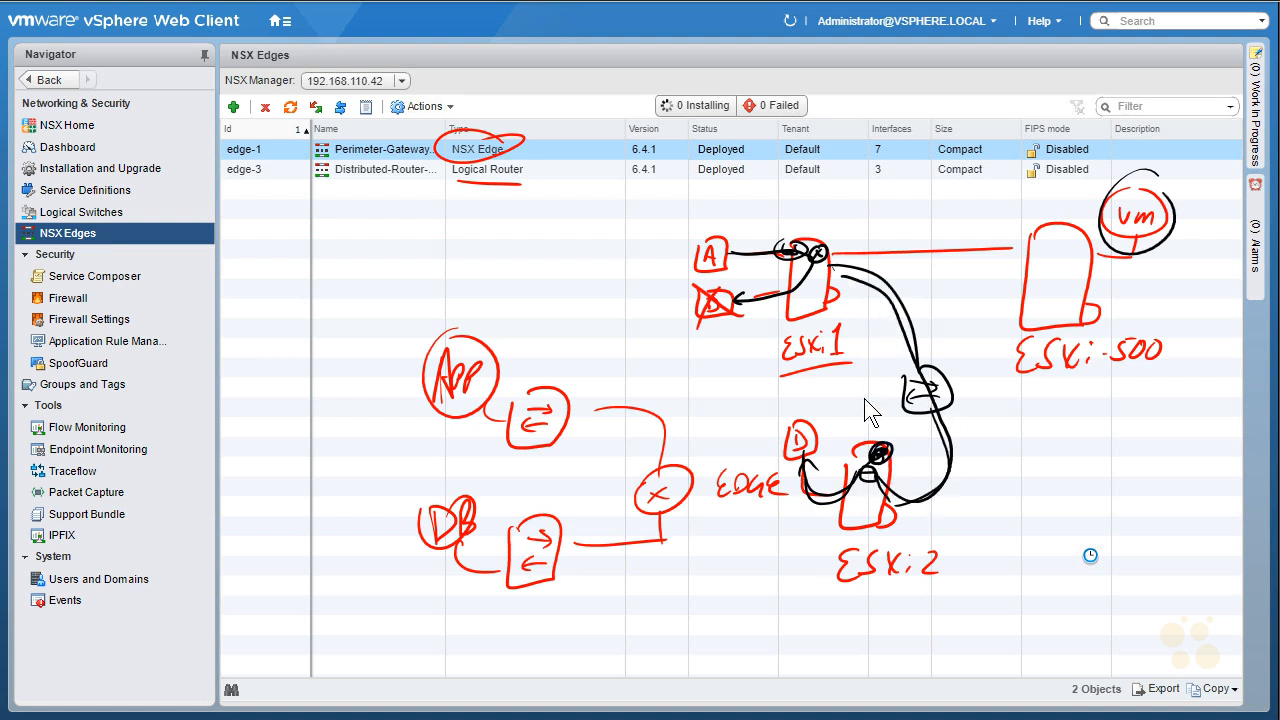
{"action": "left_click_drag", "start_coordinate": [785, 375], "coordinate": [862, 364]}
{"action": "left_click_drag", "start_coordinate": [800, 252], "coordinate": [751, 273]}
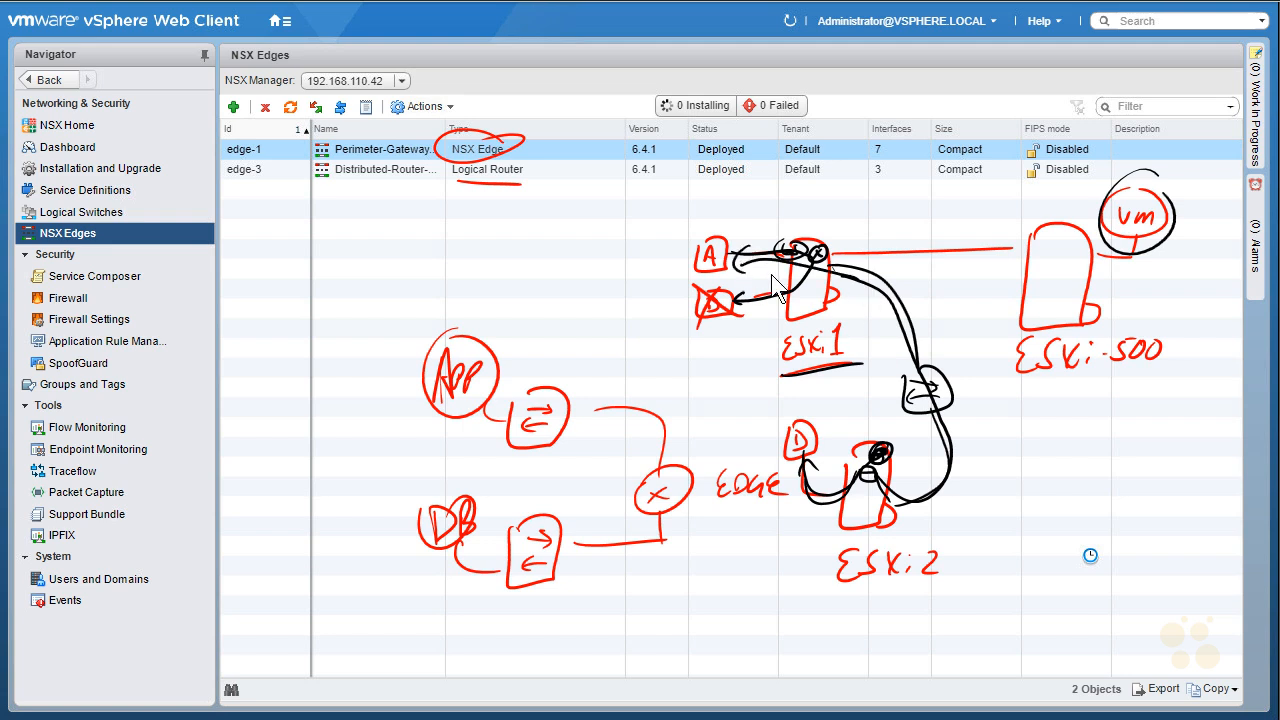
{"action": "mouse_move", "coordinate": [1152, 298]}
{"action": "left_mouse_down"}
{"action": "mouse_move", "coordinate": [1146, 246]}
{"action": "mouse_move", "coordinate": [1162, 268]}
{"action": "left_mouse_up"}
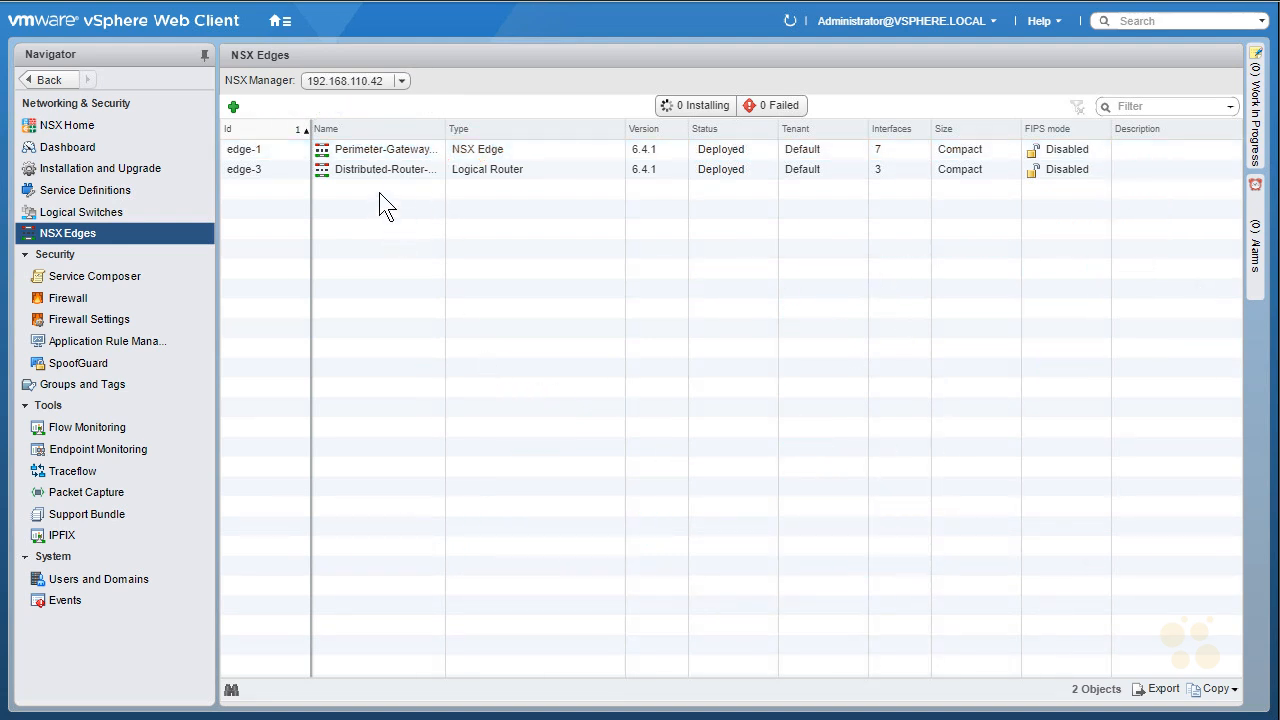
- Delete the Distributed-Router edge-3, leaving only Perimeter-Gateway edge-1
{"action": "left_click", "coordinate": [387, 168]}
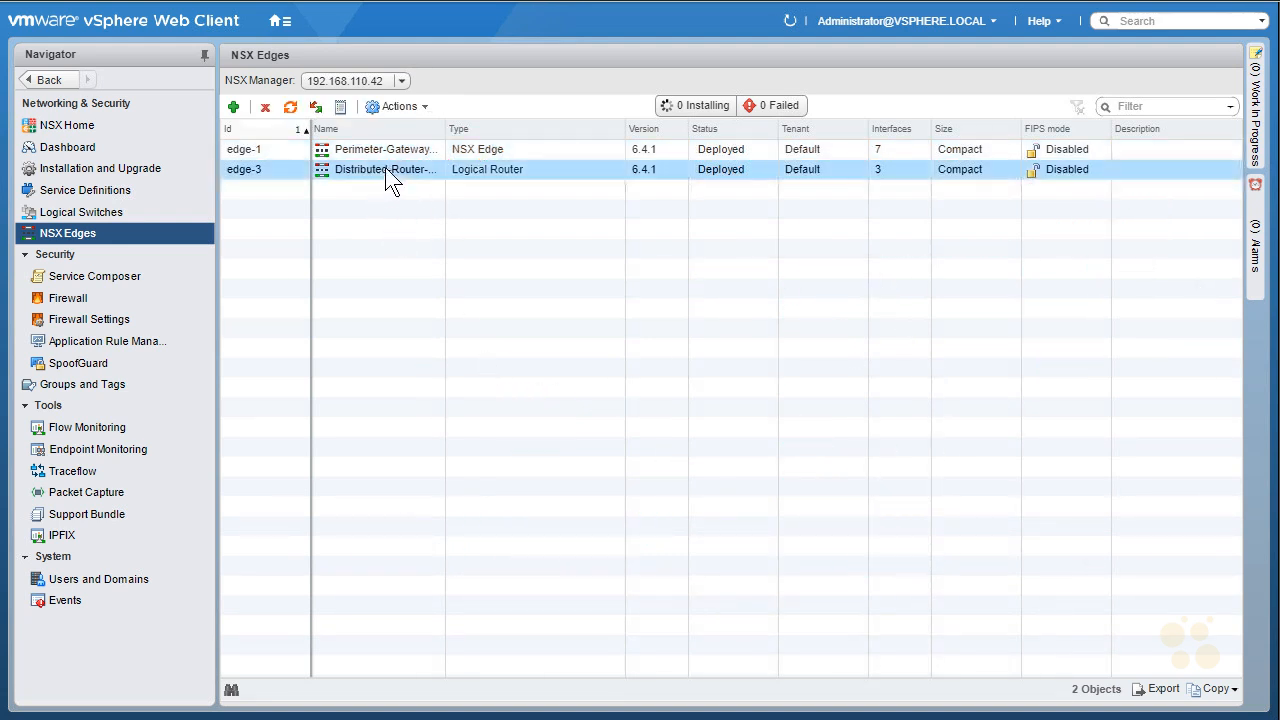
{"action": "left_click", "coordinate": [267, 107]}
{"action": "left_click", "coordinate": [592, 400]}
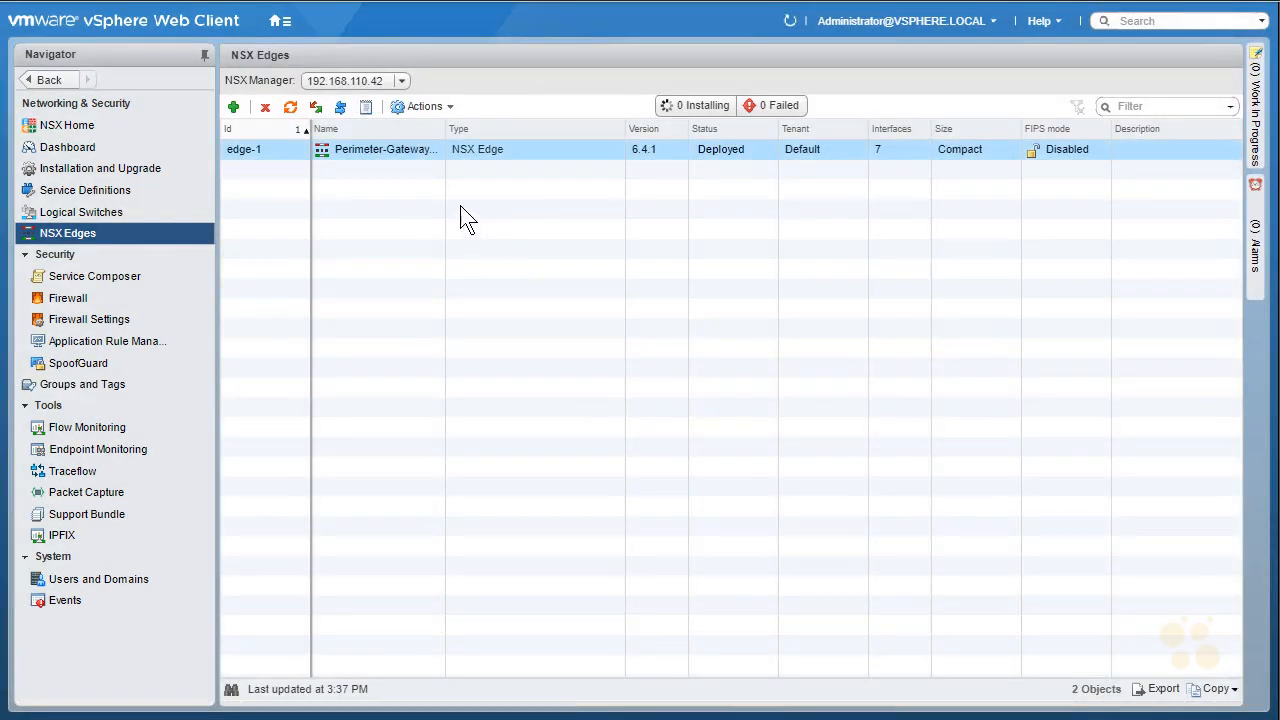
- On Perimeter-Gateway-01's interface settings, delete the App_Tier interface
{"action": "double_click", "coordinate": [380, 148]}
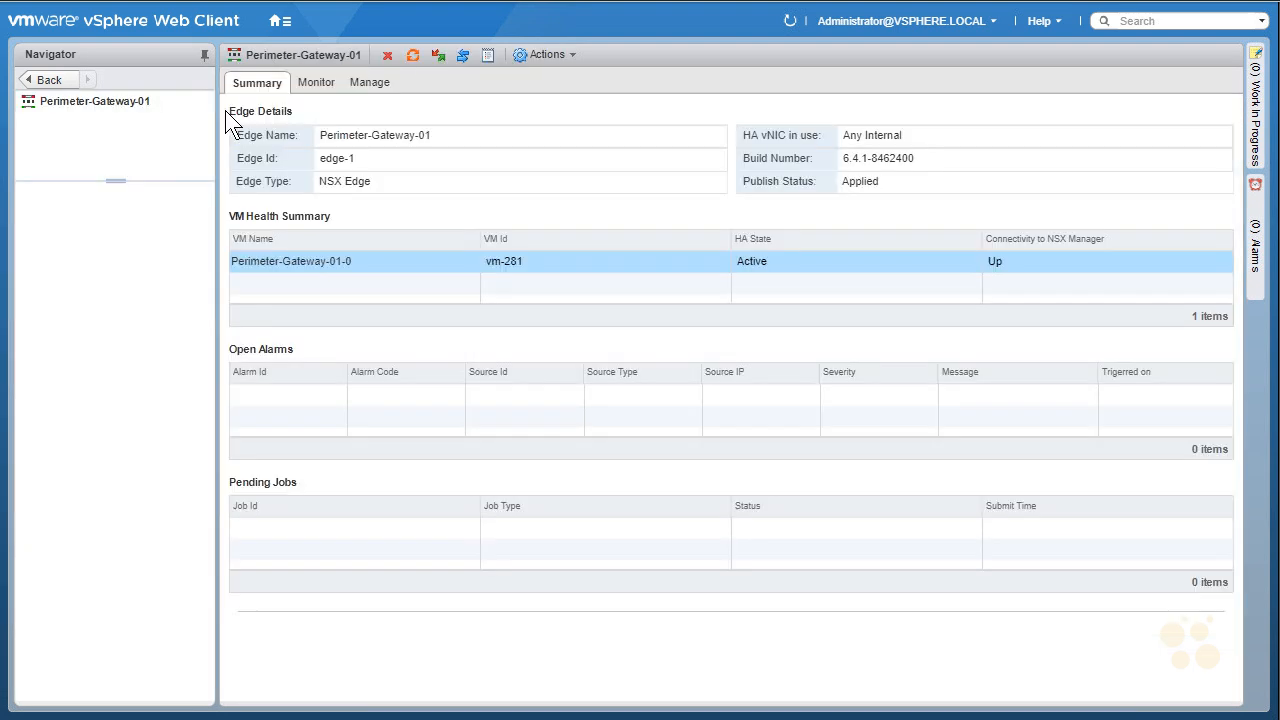
{"action": "left_click", "coordinate": [372, 84]}
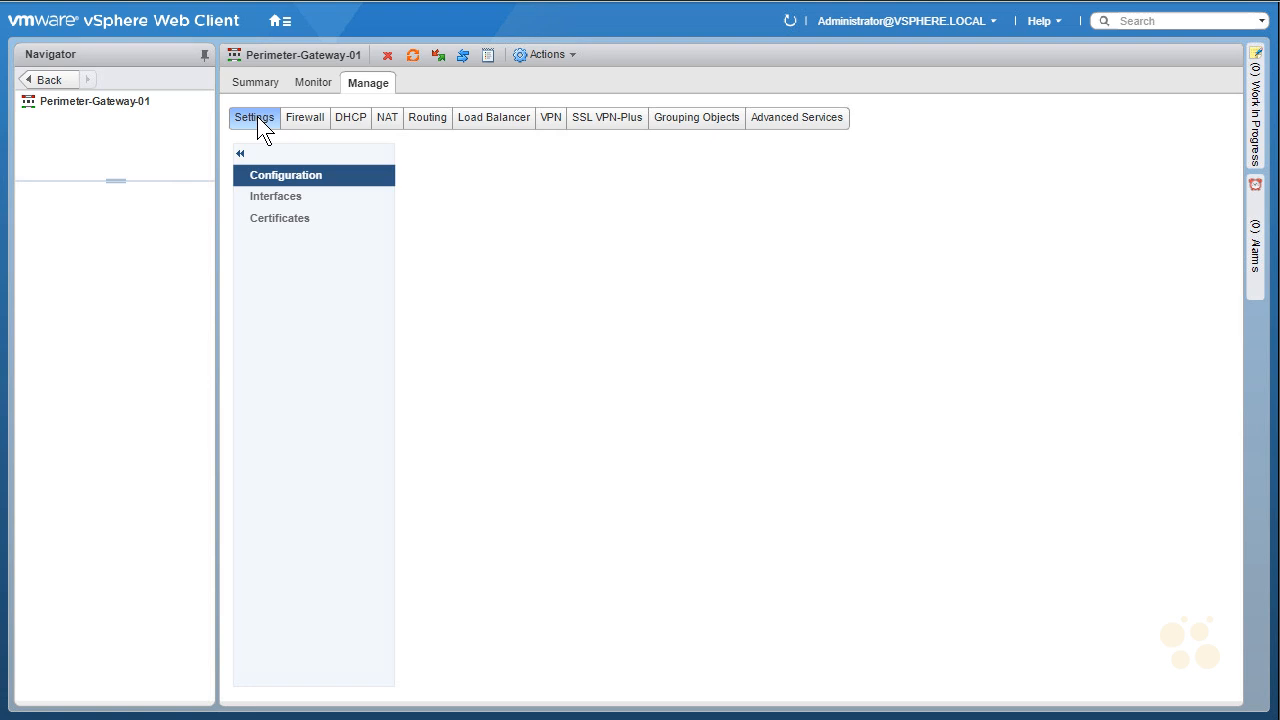
{"action": "left_click", "coordinate": [285, 197]}
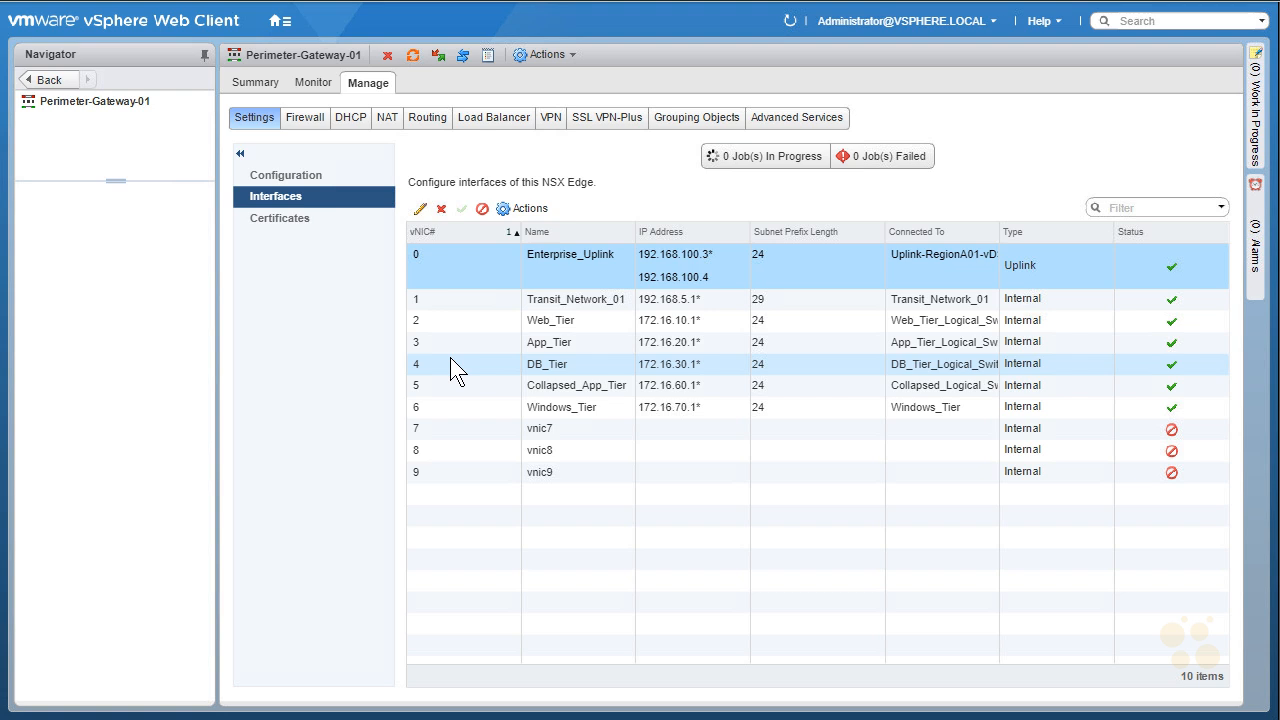
{"action": "left_click", "coordinate": [559, 349]}
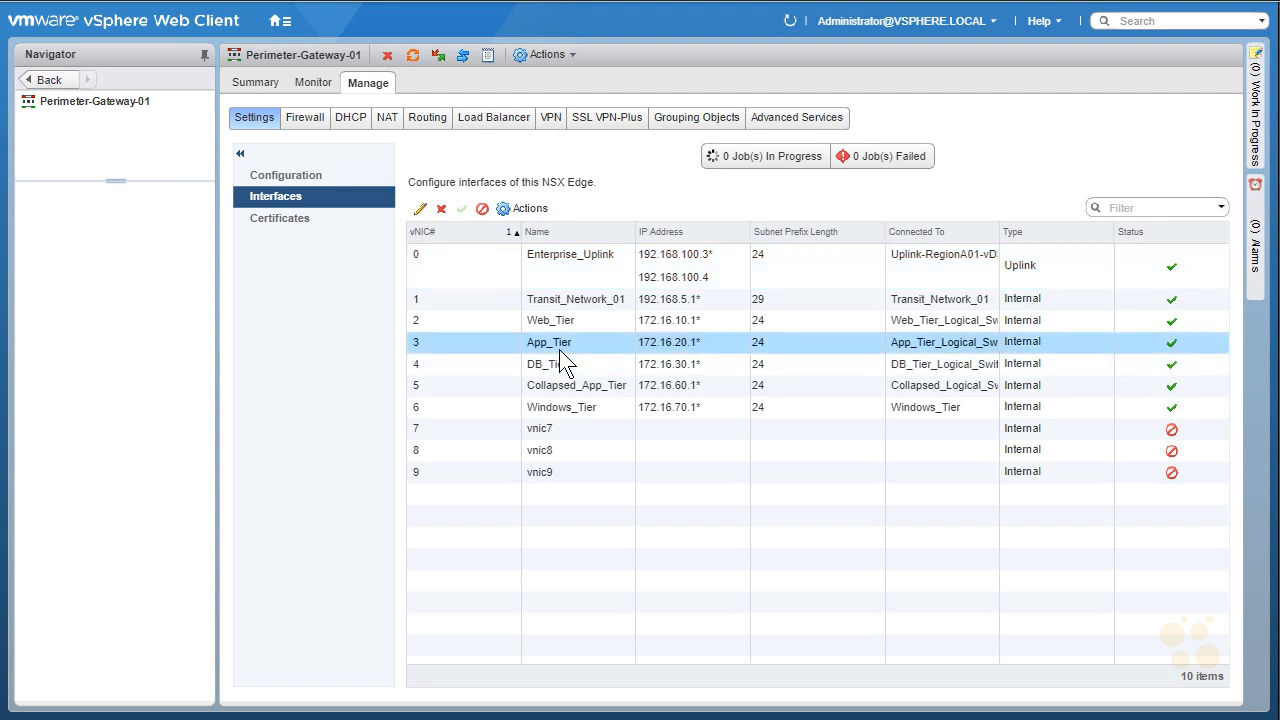
{"action": "left_click", "coordinate": [441, 208]}
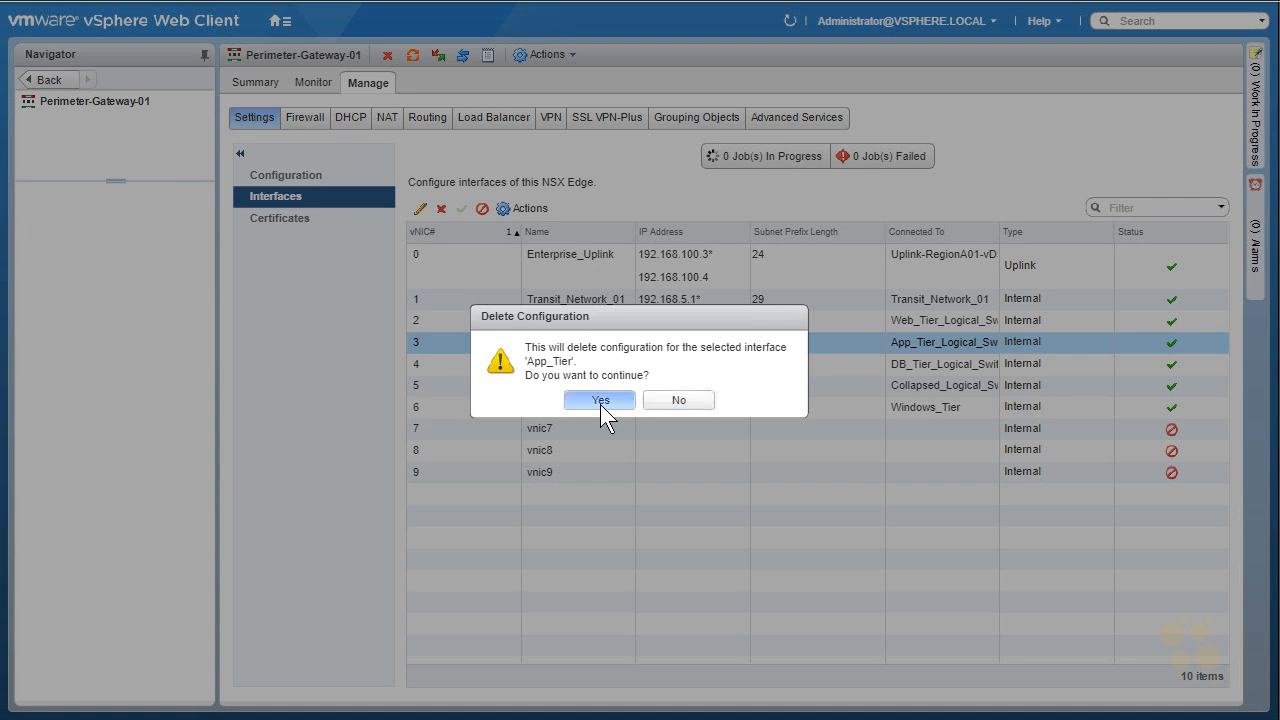
{"action": "left_click", "coordinate": [600, 400]}
- Delete the DB_Tier interface from Perimeter-Gateway-01 as well
{"action": "left_click", "coordinate": [573, 367]}
{"action": "left_click", "coordinate": [441, 208]}
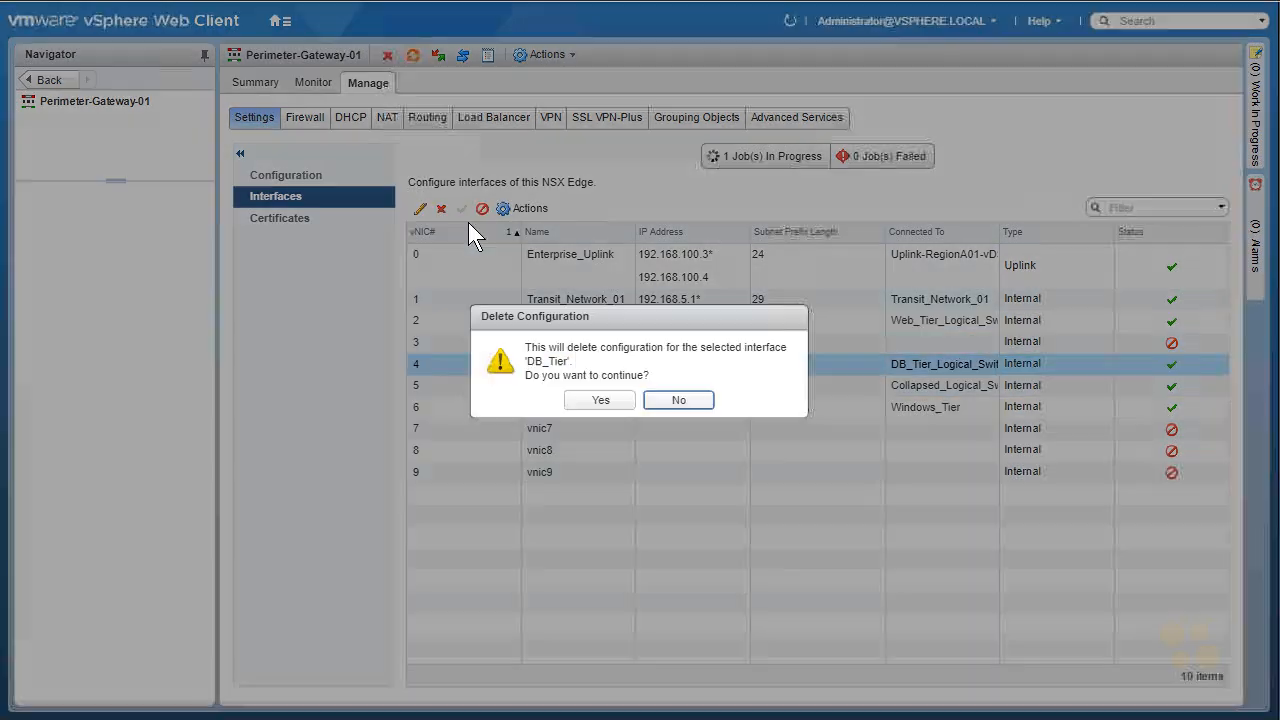
{"action": "left_click", "coordinate": [600, 400]}
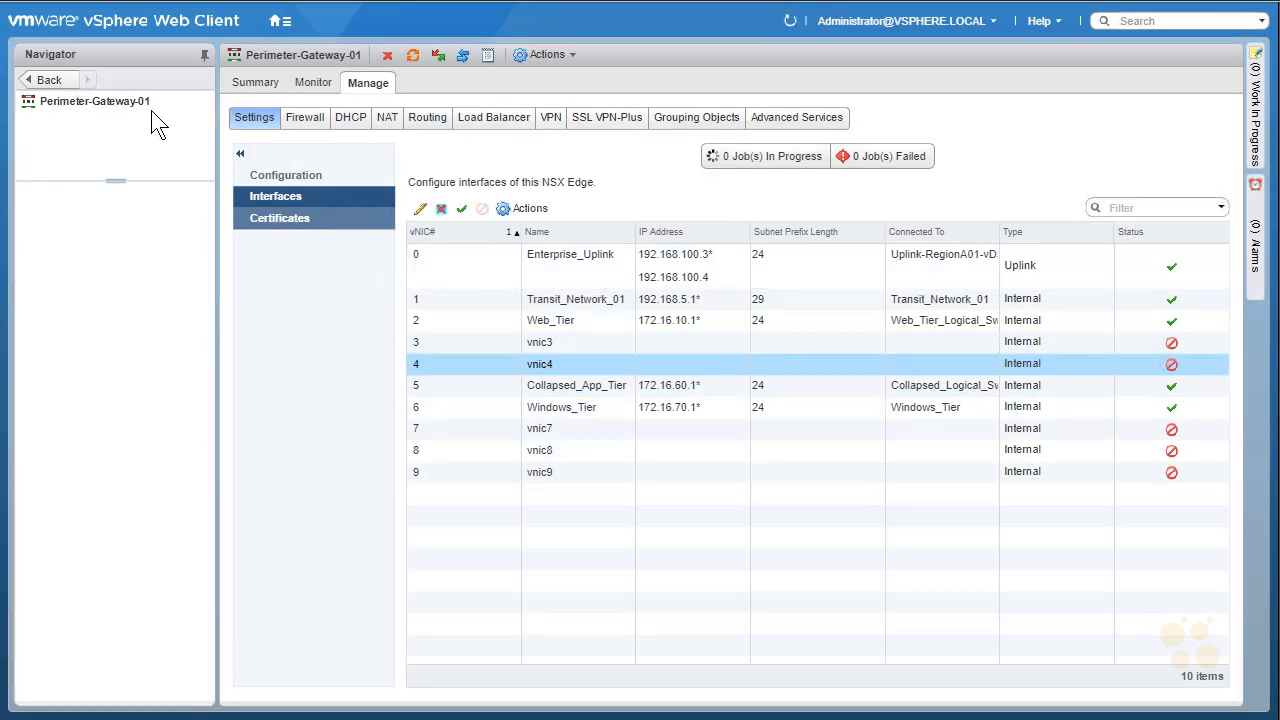
- Start a new NSX Edge of type Logical Router from the NSX Edges list
{"action": "left_click", "coordinate": [279, 20]}
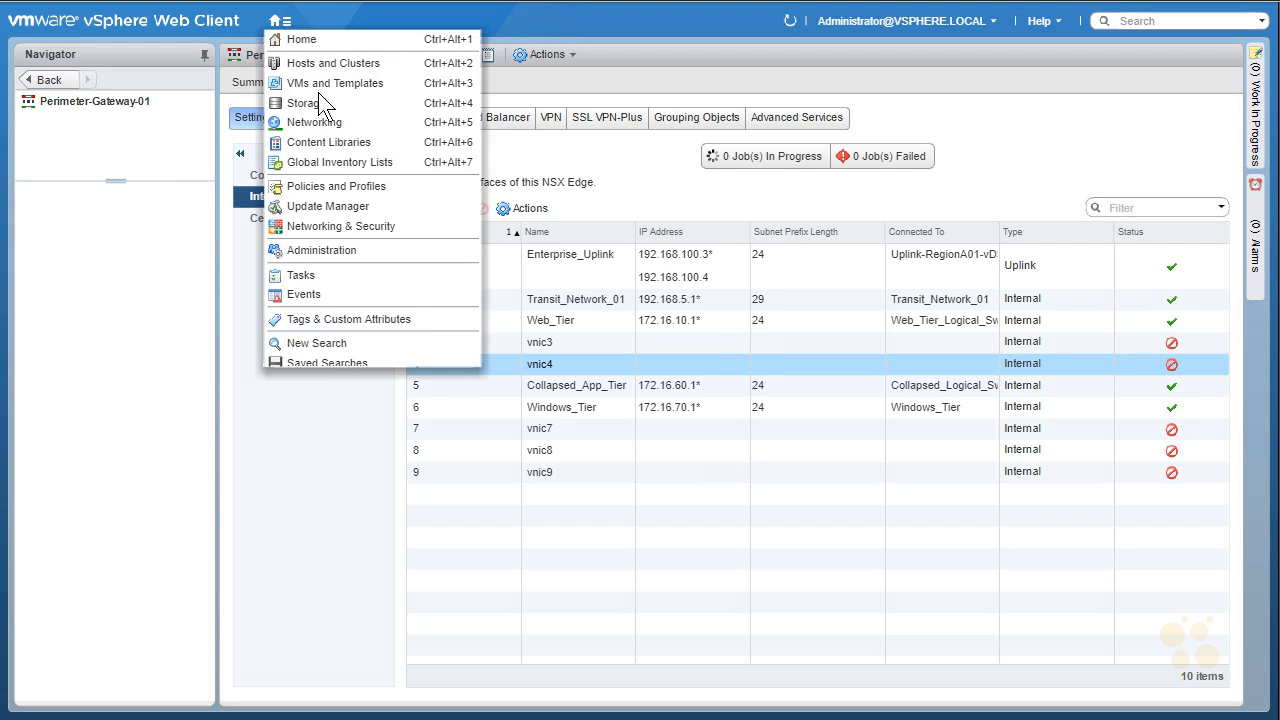
{"action": "left_click", "coordinate": [338, 222]}
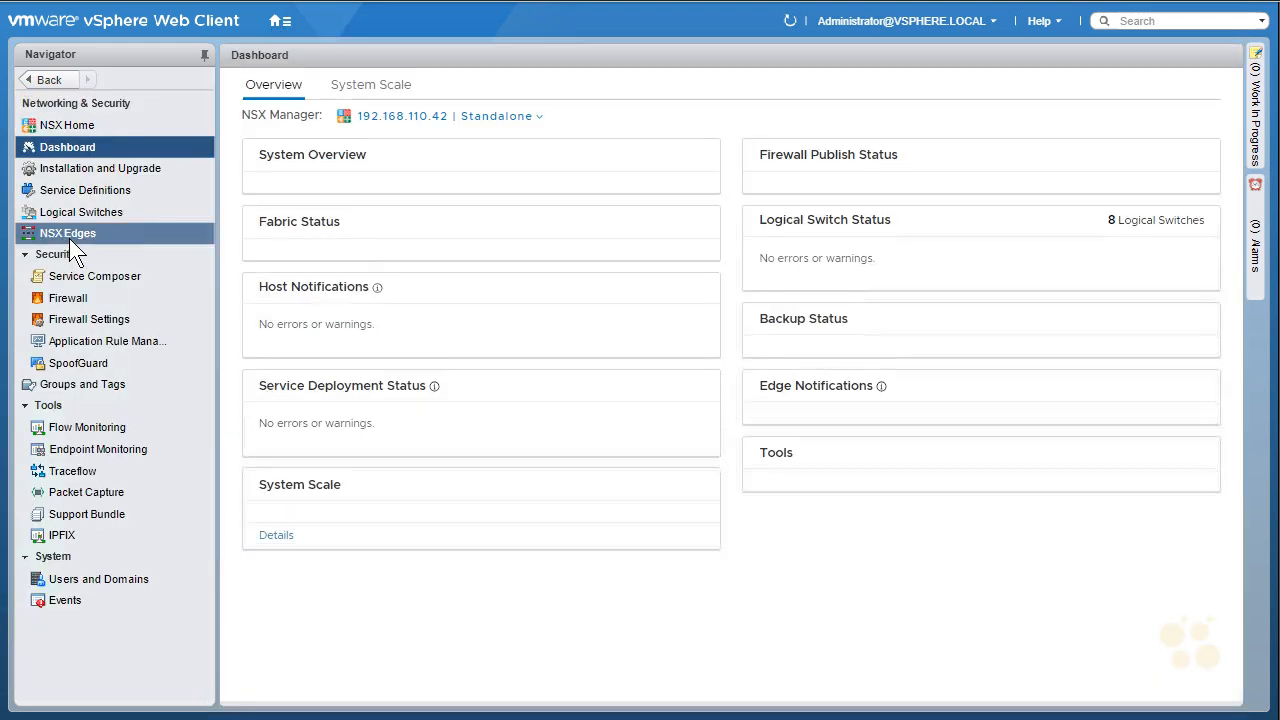
{"action": "left_click", "coordinate": [69, 238]}
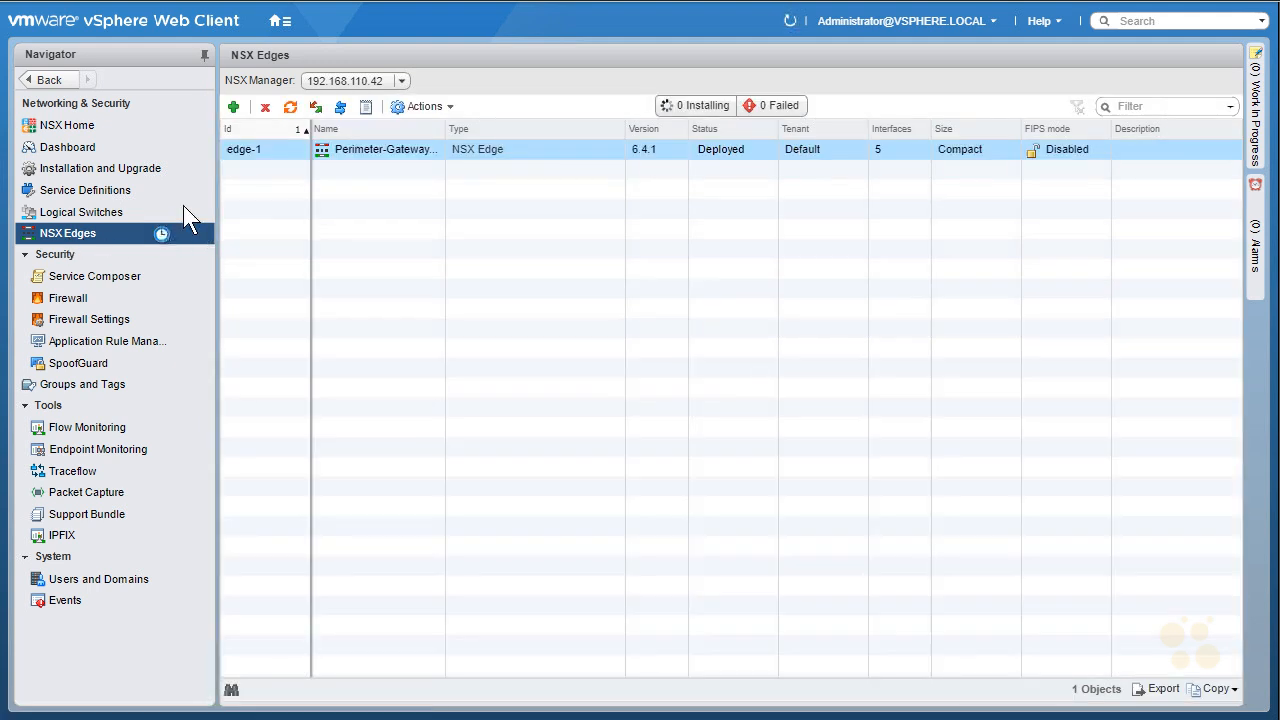
{"action": "left_click", "coordinate": [232, 108]}
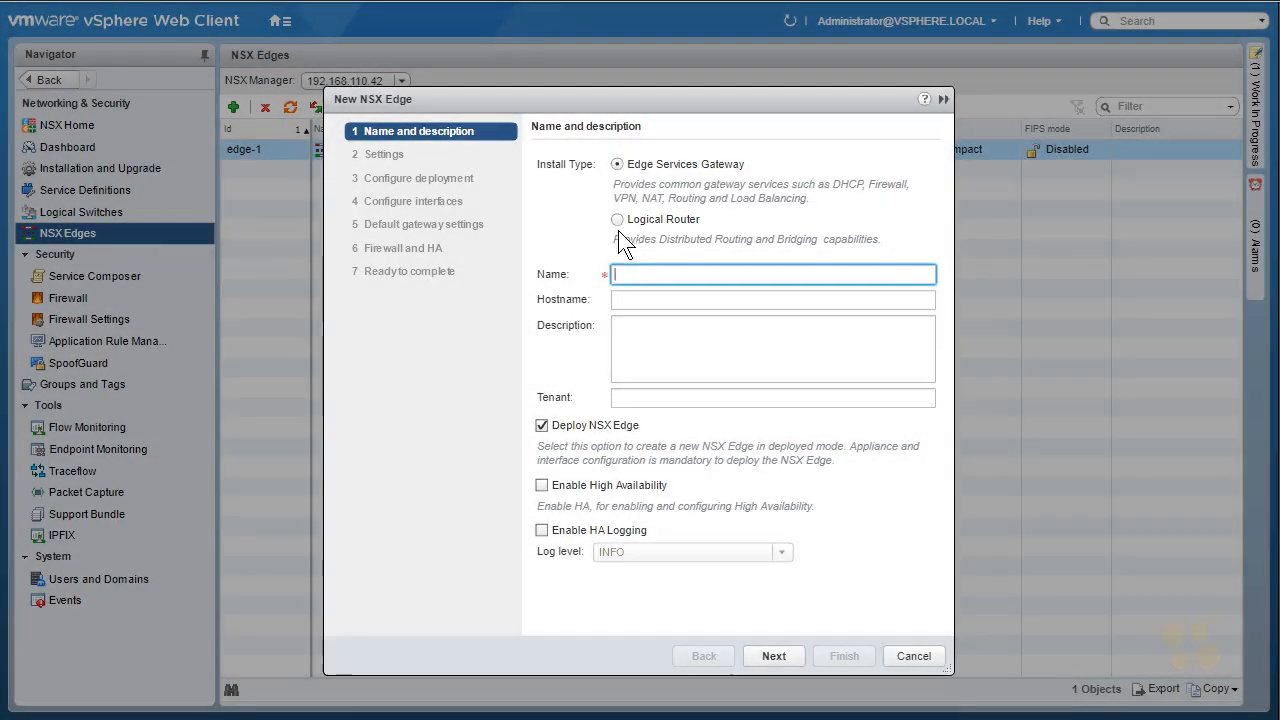
{"action": "left_click", "coordinate": [617, 218]}
- Name the router Lab_Router with hostname LabRouter and tenant Tenant01
{"action": "left_click", "coordinate": [637, 280]}
{"action": "type", "text": "Lab_Router"}
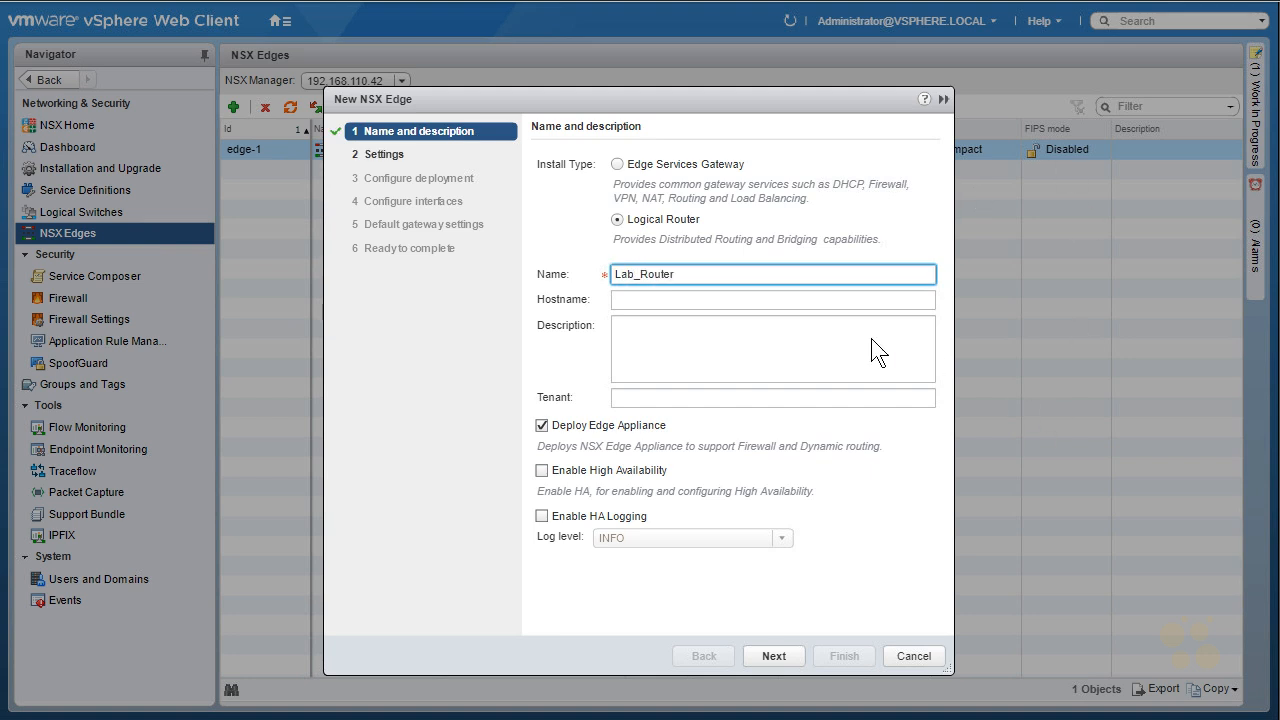
{"action": "key", "text": "Tab"}
{"action": "type", "text": "LabROuter"}
{"action": "key", "text": "BackSpace"}
{"action": "key", "text": "BackSpace"}
{"action": "key", "text": "BackSpace"}
{"action": "key", "text": "BackSpace"}
{"action": "key", "text": "BackSpace"}
{"action": "type", "text": "outer"}
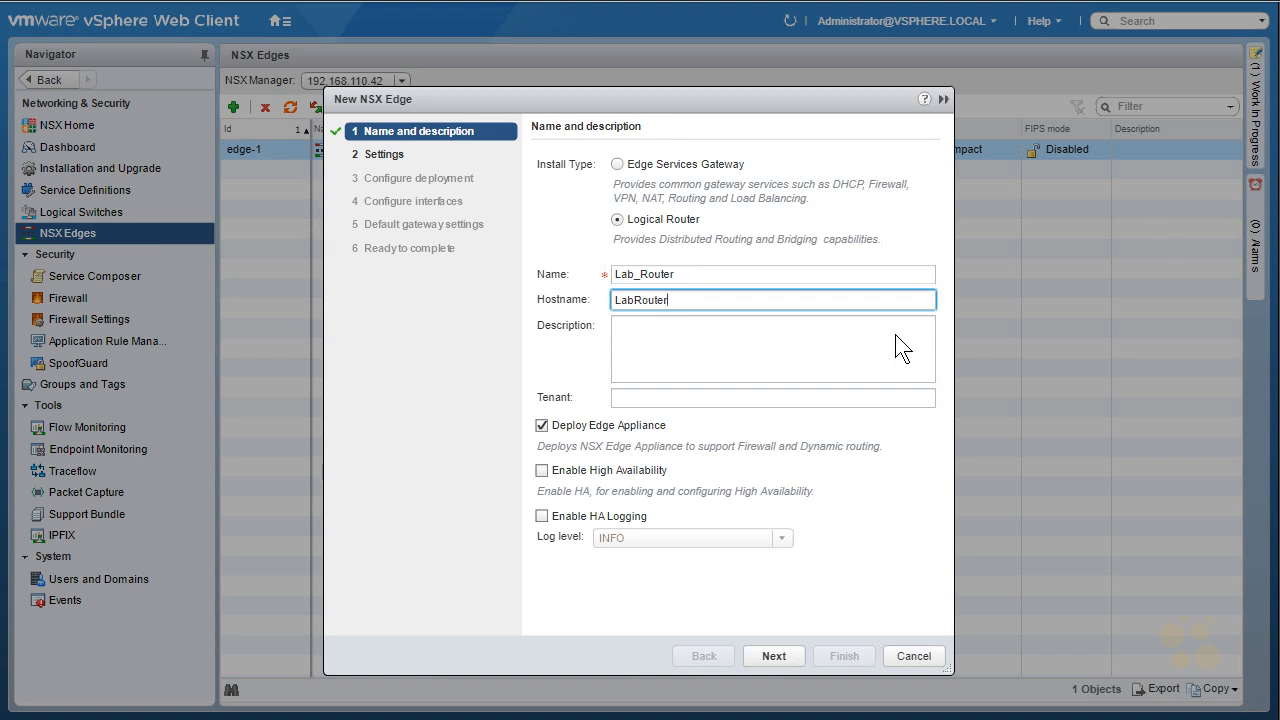
{"action": "left_click", "coordinate": [695, 401]}
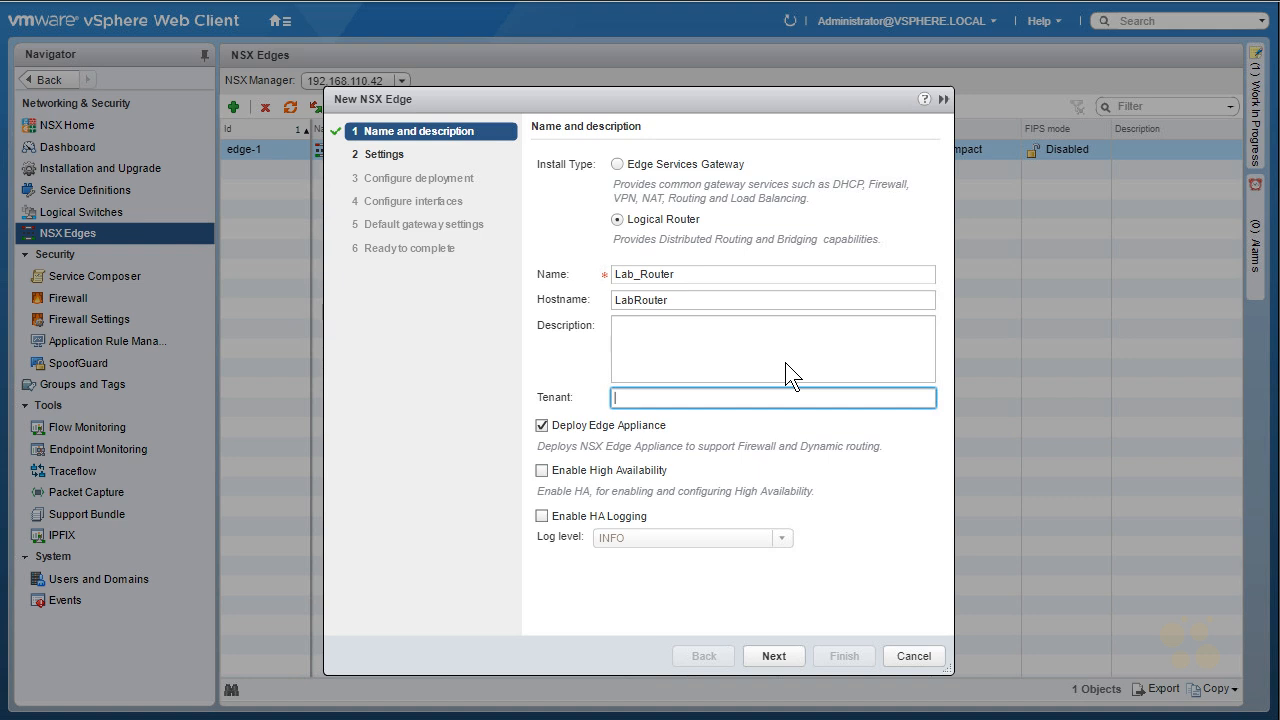
{"action": "type", "text": "Tenant01"}
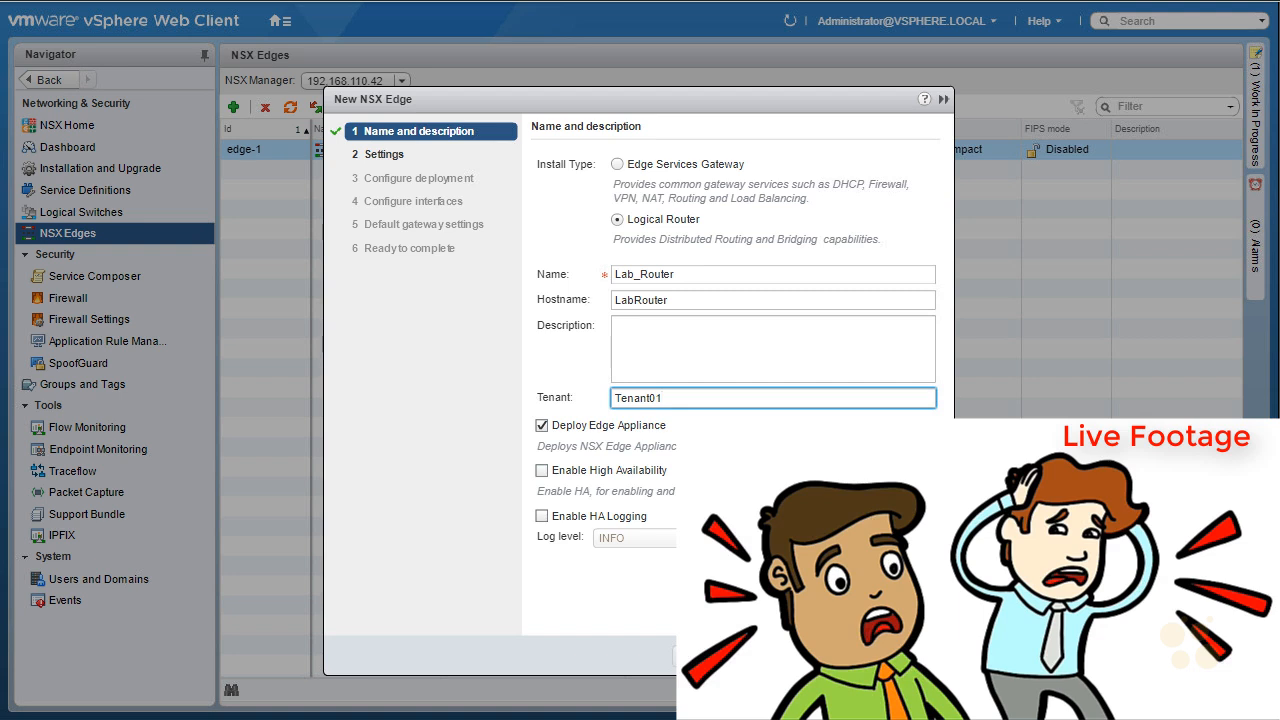
{"action": "mouse_move", "coordinate": [383, 332]}
{"action": "left_mouse_down"}
{"action": "mouse_move", "coordinate": [351, 331]}
{"action": "mouse_move", "coordinate": [382, 378]}
{"action": "mouse_move", "coordinate": [352, 346]}
{"action": "mouse_move", "coordinate": [416, 379]}
{"action": "mouse_move", "coordinate": [455, 361]}
{"action": "mouse_move", "coordinate": [515, 377]}
{"action": "left_mouse_up"}
{"action": "left_click_drag", "start_coordinate": [495, 320], "coordinate": [512, 372]}
{"action": "left_click_drag", "start_coordinate": [426, 329], "coordinate": [495, 323]}
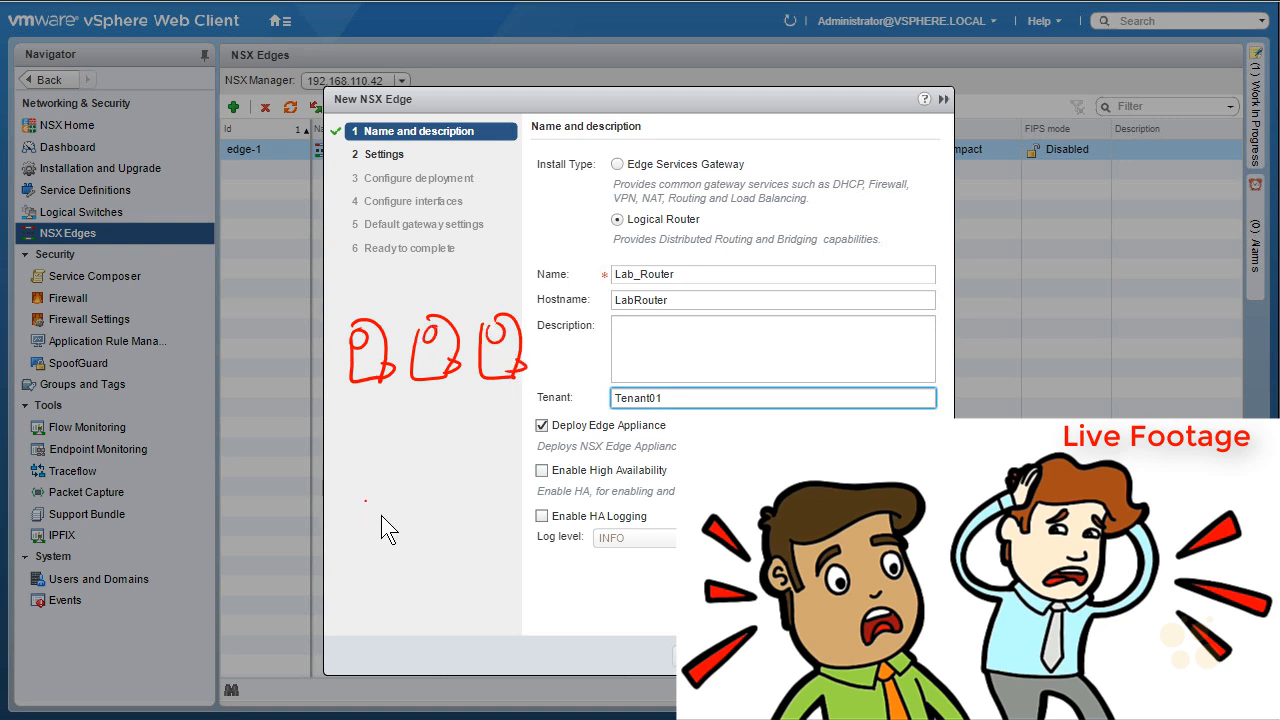
{"action": "left_click_drag", "start_coordinate": [404, 506], "coordinate": [413, 518]}
{"action": "mouse_move", "coordinate": [362, 483]}
{"action": "left_mouse_down"}
{"action": "mouse_move", "coordinate": [409, 491]}
{"action": "mouse_move", "coordinate": [368, 488]}
{"action": "left_mouse_up"}
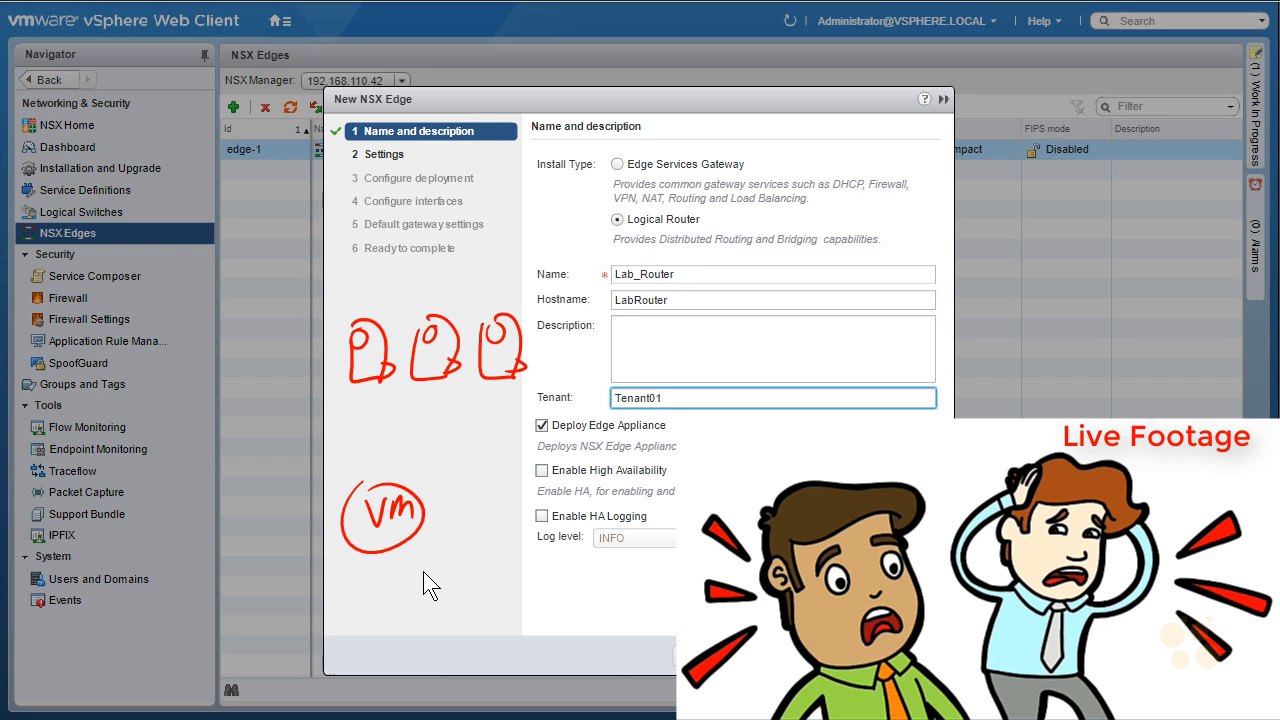
{"action": "left_click_drag", "start_coordinate": [558, 437], "coordinate": [632, 433]}
{"action": "left_click_drag", "start_coordinate": [688, 145], "coordinate": [732, 200]}
{"action": "left_click_drag", "start_coordinate": [712, 155], "coordinate": [660, 212]}
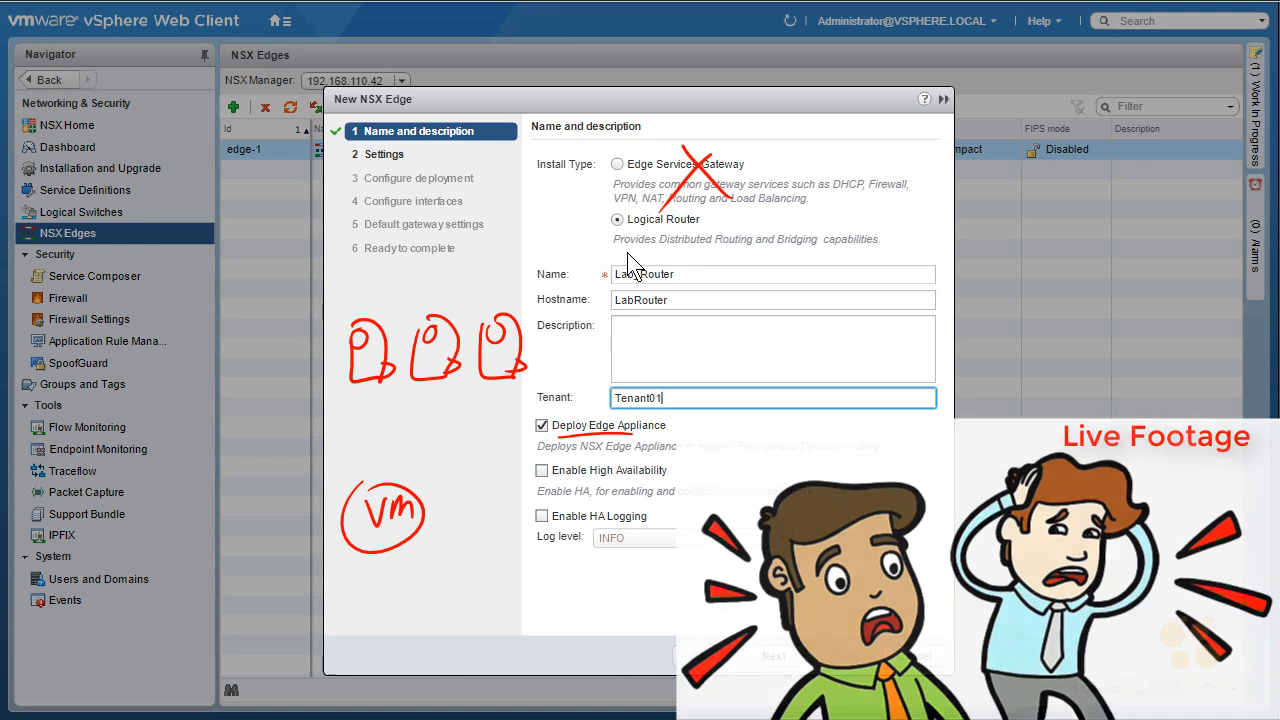
{"action": "key", "text": "ctrl+z"}
{"action": "key", "text": "ctrl+z"}
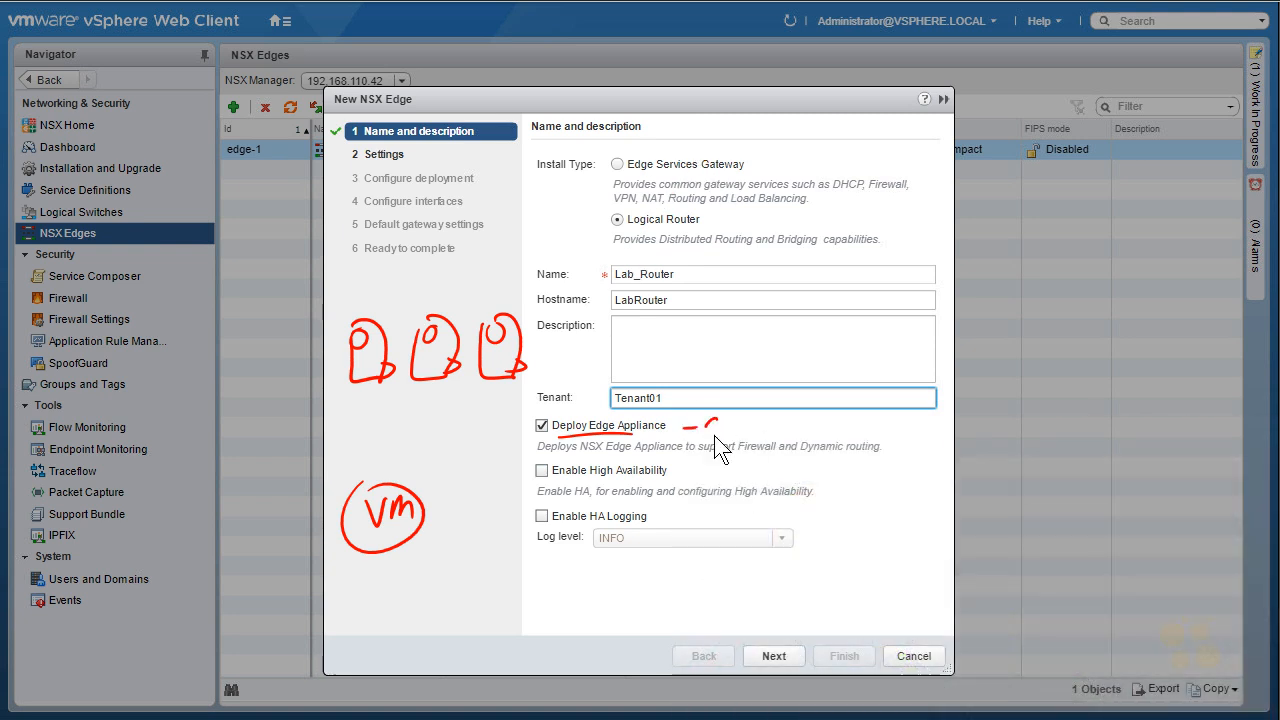
{"action": "left_click_drag", "start_coordinate": [748, 437], "coordinate": [795, 424]}
{"action": "left_click_drag", "start_coordinate": [738, 456], "coordinate": [858, 457]}
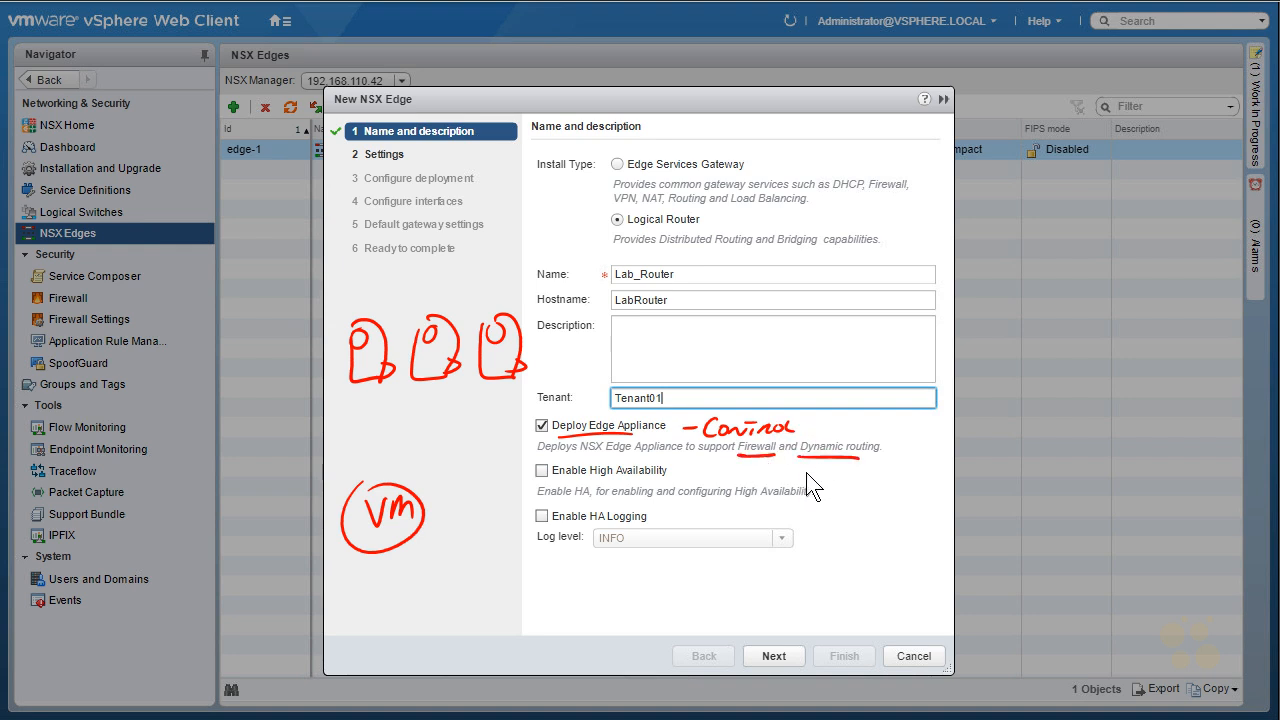
{"action": "mouse_move", "coordinate": [394, 562]}
{"action": "left_mouse_down"}
{"action": "mouse_move", "coordinate": [418, 560]}
{"action": "mouse_move", "coordinate": [421, 600]}
{"action": "left_mouse_up"}
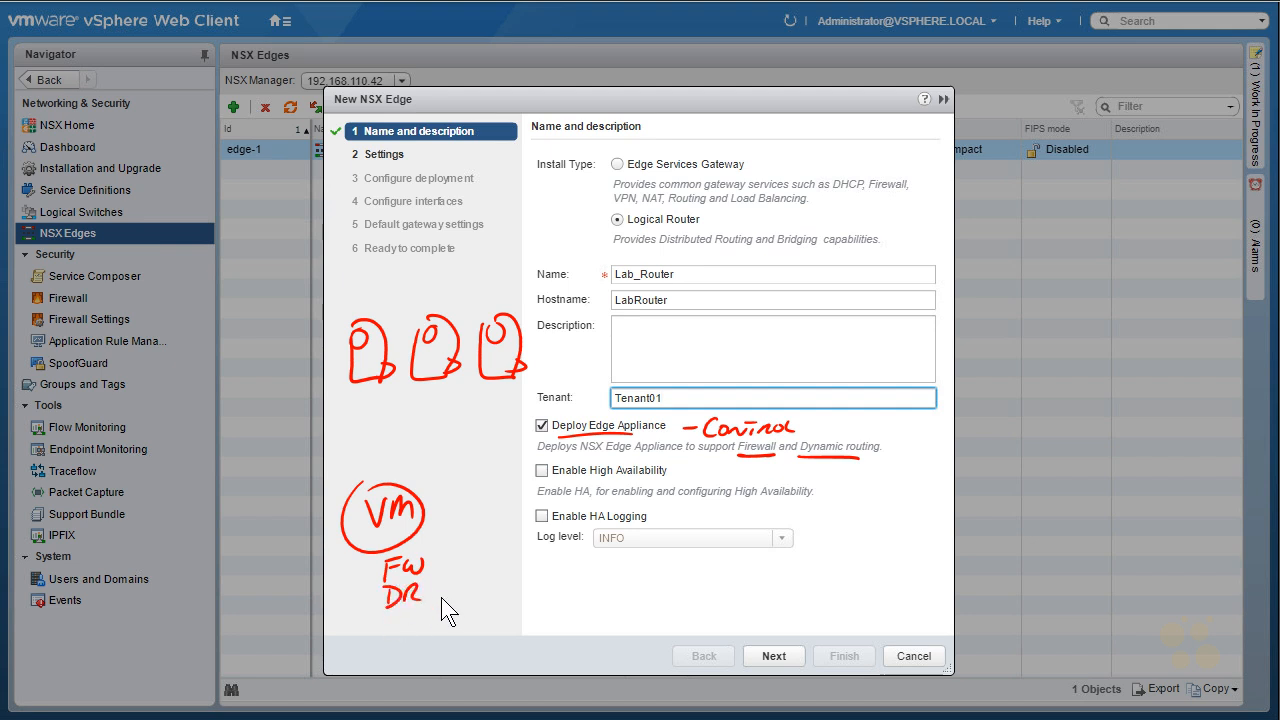
{"action": "mouse_move", "coordinate": [360, 487]}
{"action": "left_mouse_down"}
{"action": "mouse_move", "coordinate": [356, 335]}
{"action": "mouse_move", "coordinate": [428, 366]}
{"action": "left_mouse_up"}
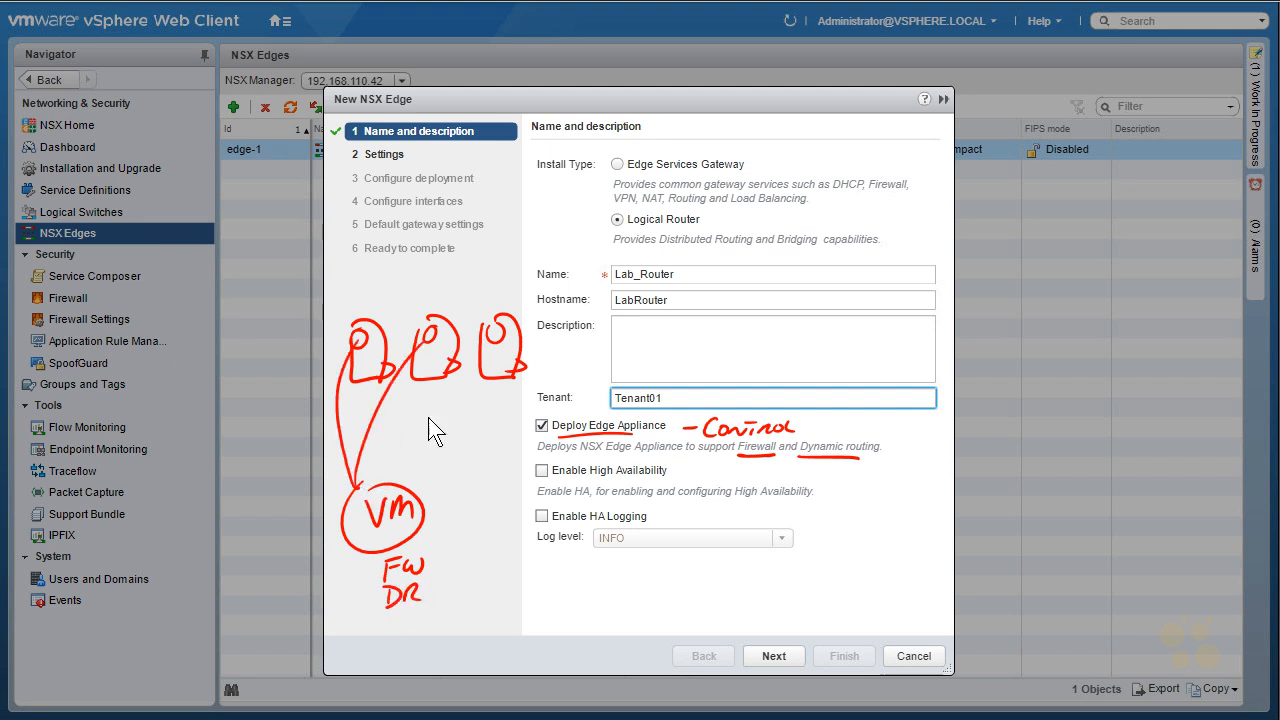
{"action": "left_click_drag", "start_coordinate": [353, 491], "coordinate": [507, 330]}
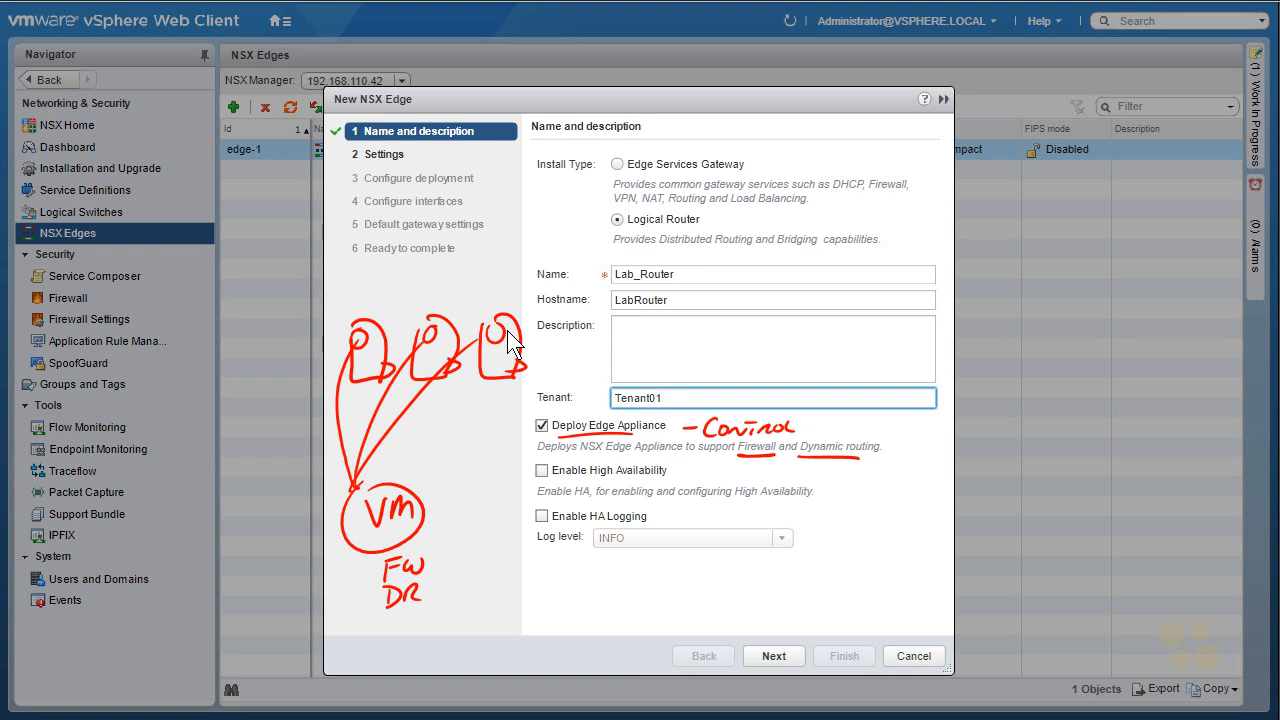
{"action": "key", "text": "Escape"}
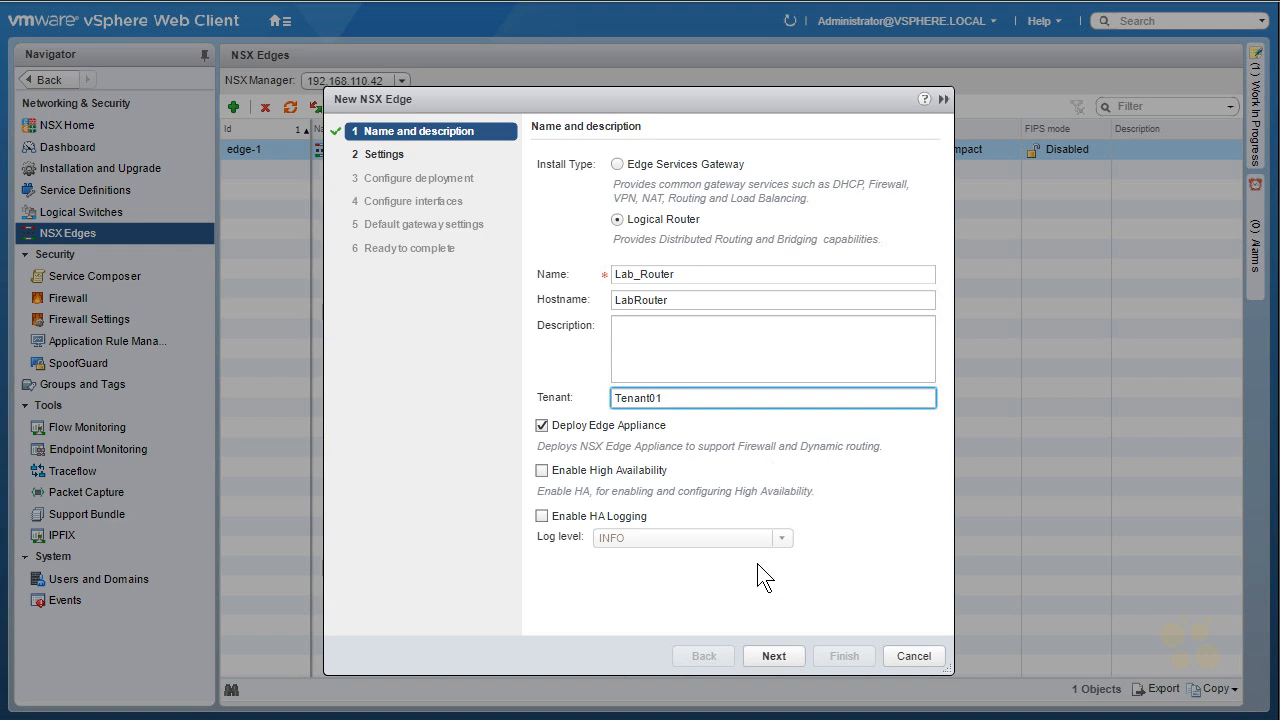
- Enter and confirm the edge's admin password
{"action": "left_click", "coordinate": [769, 656]}
{"action": "left_click", "coordinate": [770, 235]}
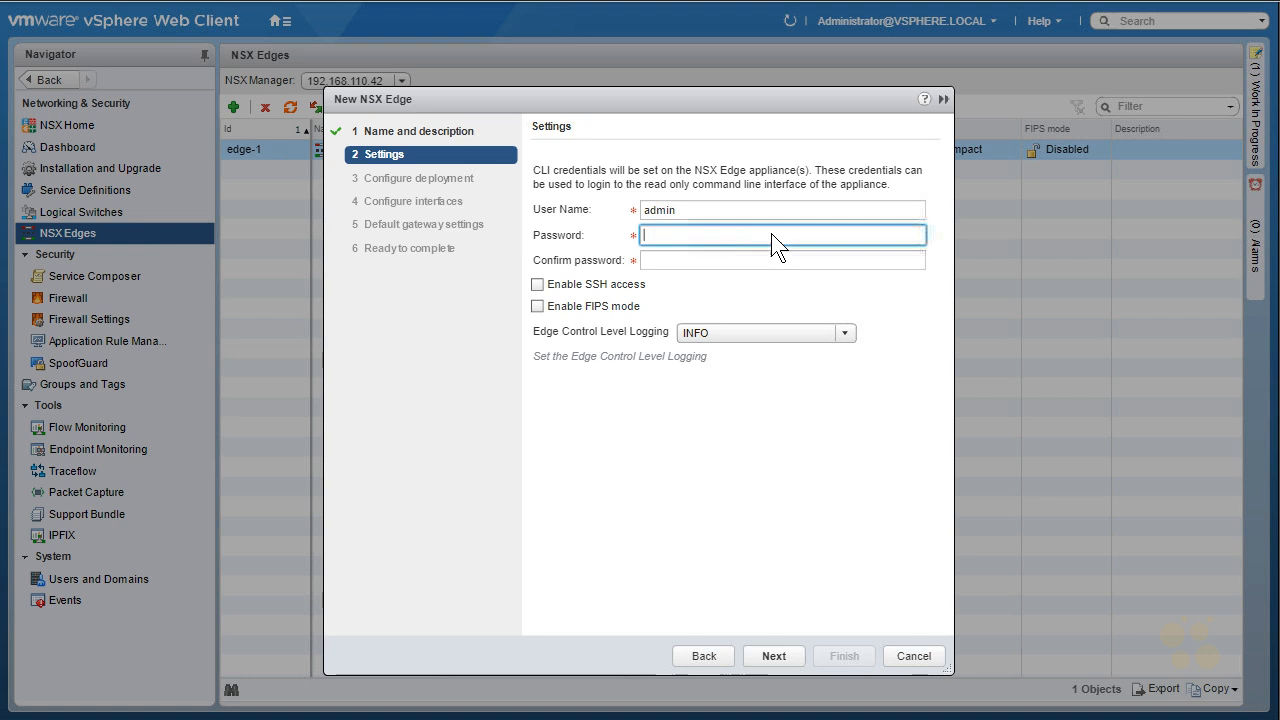
{"action": "type", "text": "VMware1"}
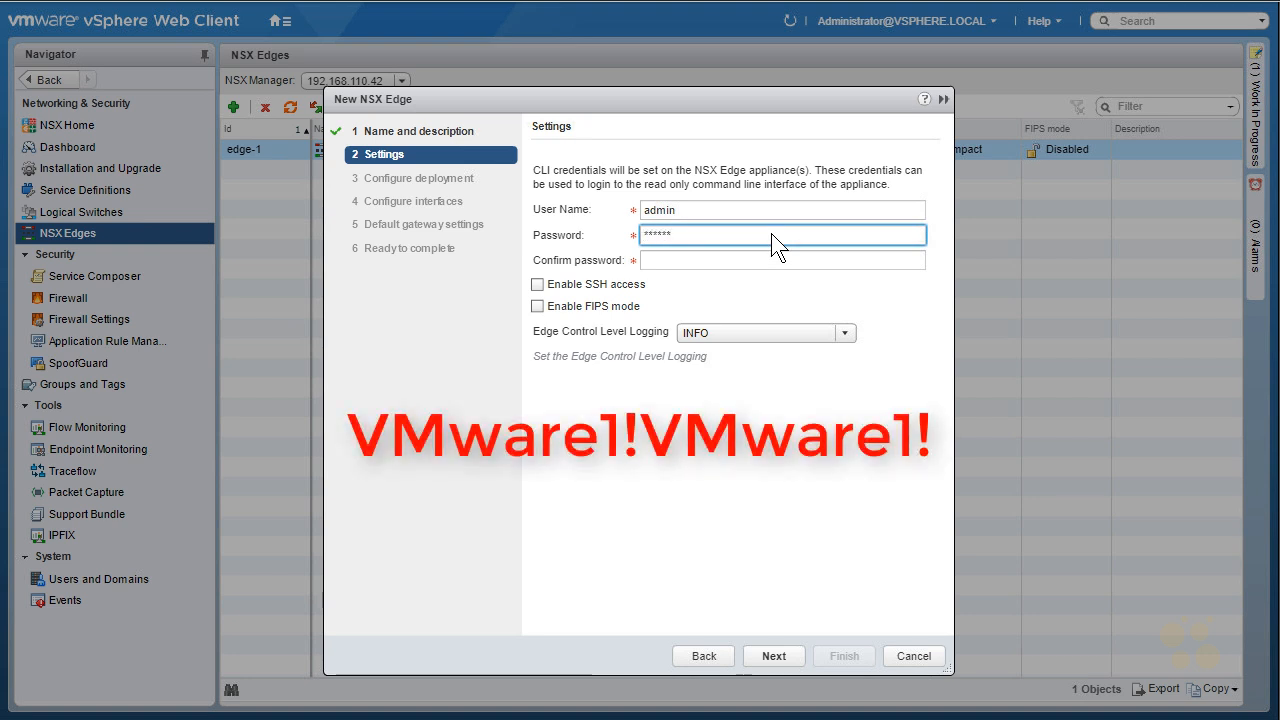
{"action": "type", "text": "!VMware1!"}
{"action": "key", "text": "Tab"}
{"action": "type", "text": "VMware1!VMware1!"}
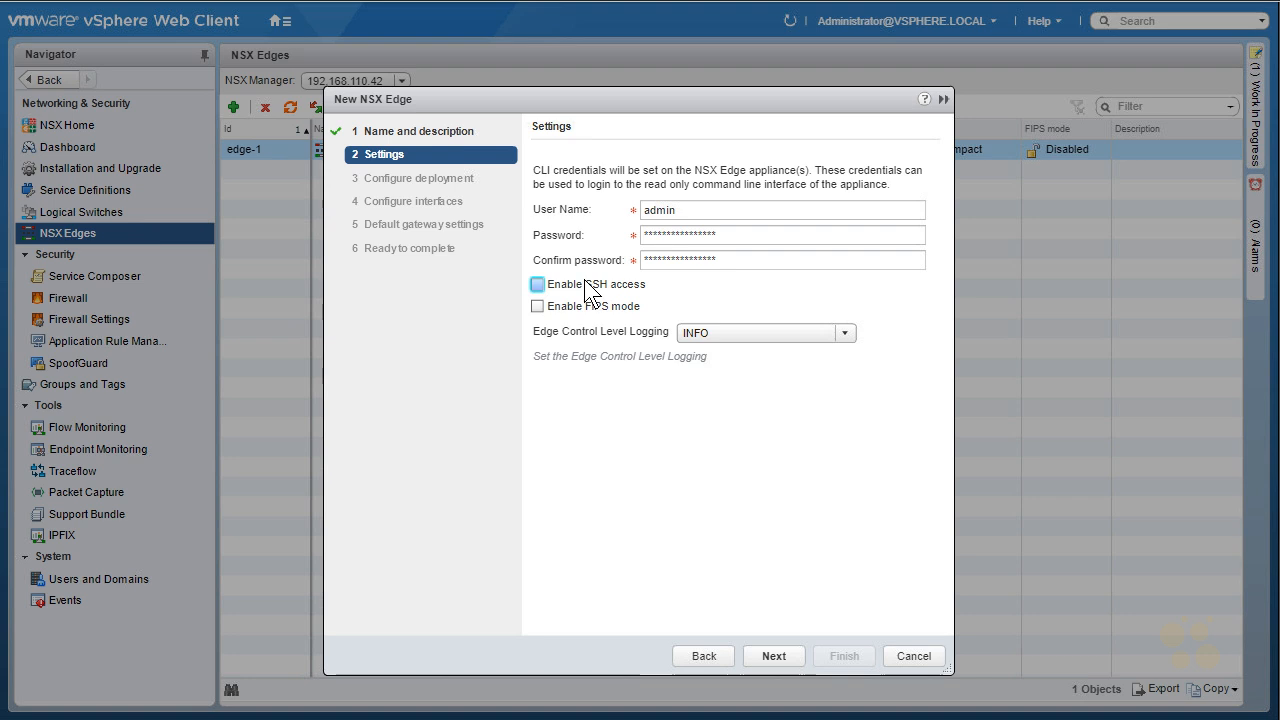
- Enable SSH access and leave Edge Control Level Logging at INFO
{"action": "left_click", "coordinate": [587, 284]}
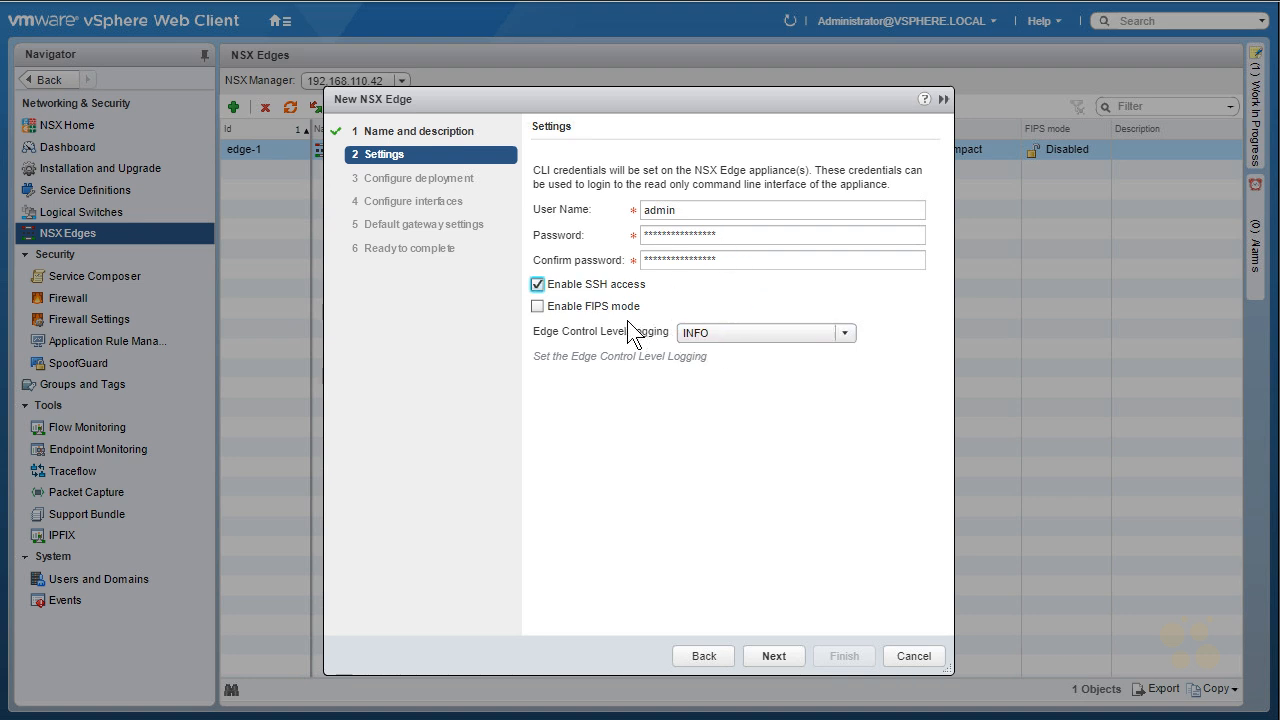
{"action": "left_click", "coordinate": [845, 334]}
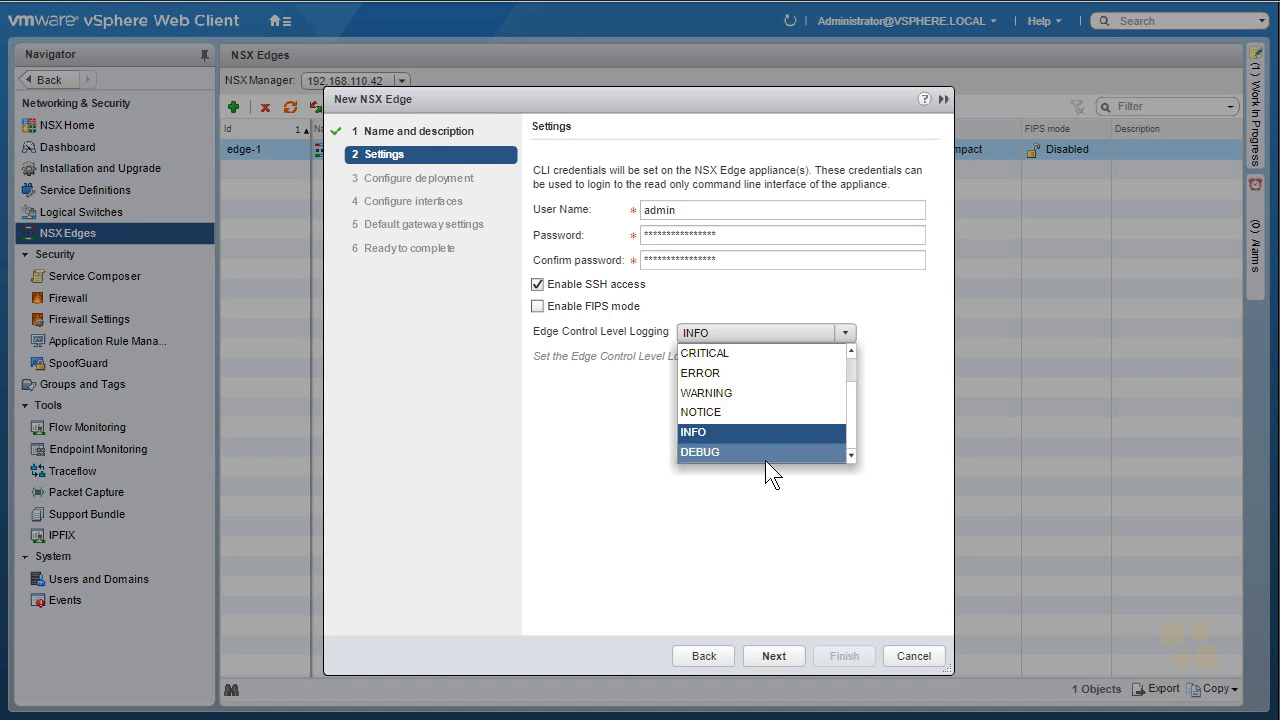
{"action": "left_click", "coordinate": [775, 598]}
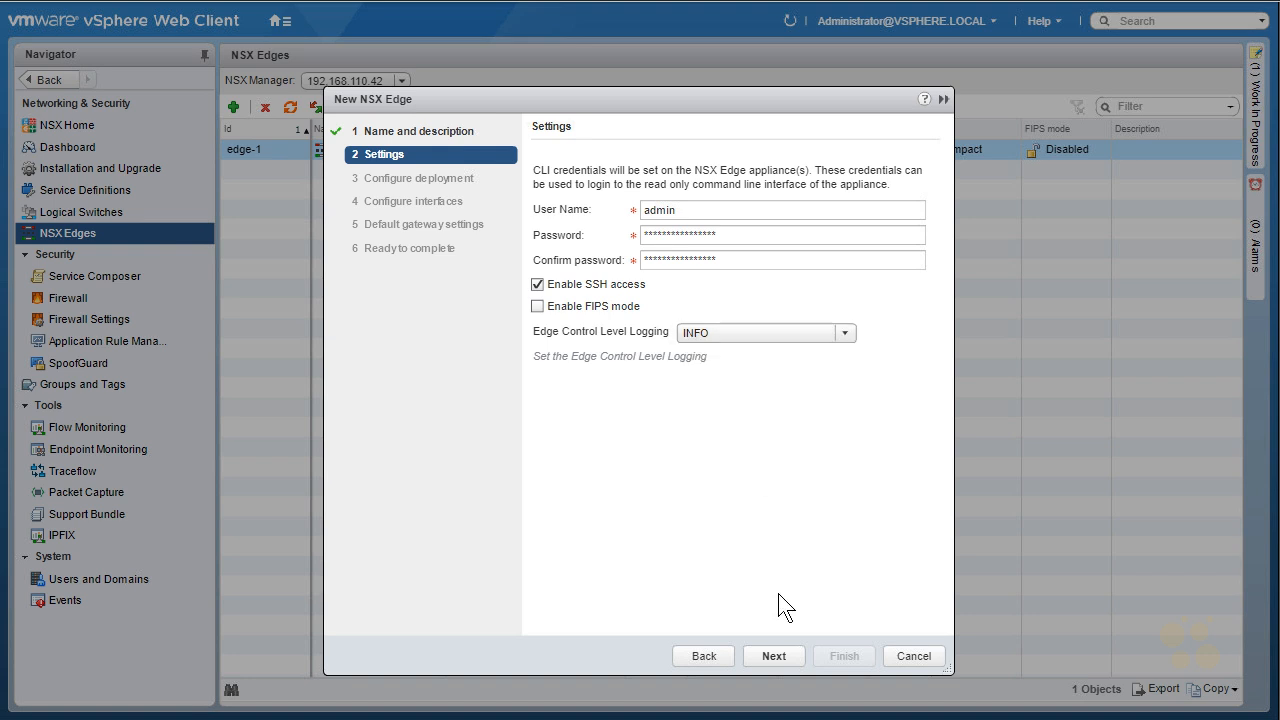
- Add an edge appliance on cluster RegionA01-MGMT01 with datastore RegionA01-ISCSI01-COMP01
{"action": "left_click", "coordinate": [784, 655]}
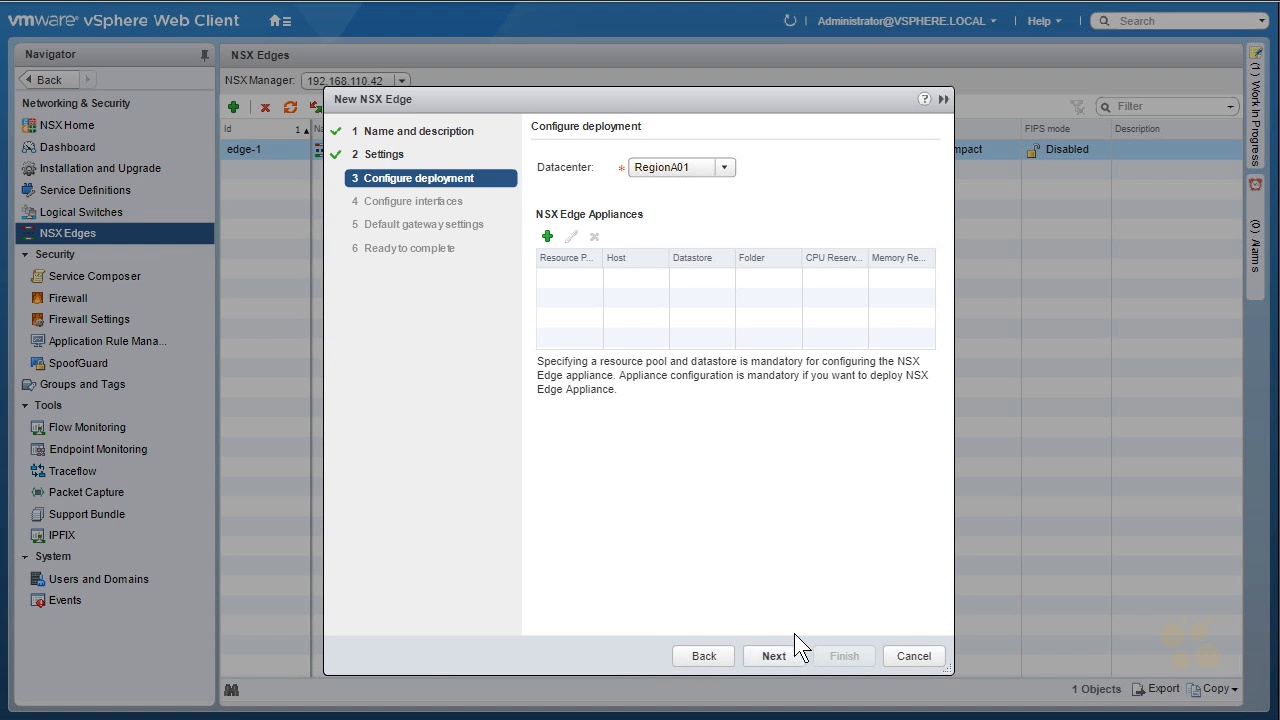
{"action": "left_click", "coordinate": [547, 236]}
{"action": "left_click", "coordinate": [769, 284]}
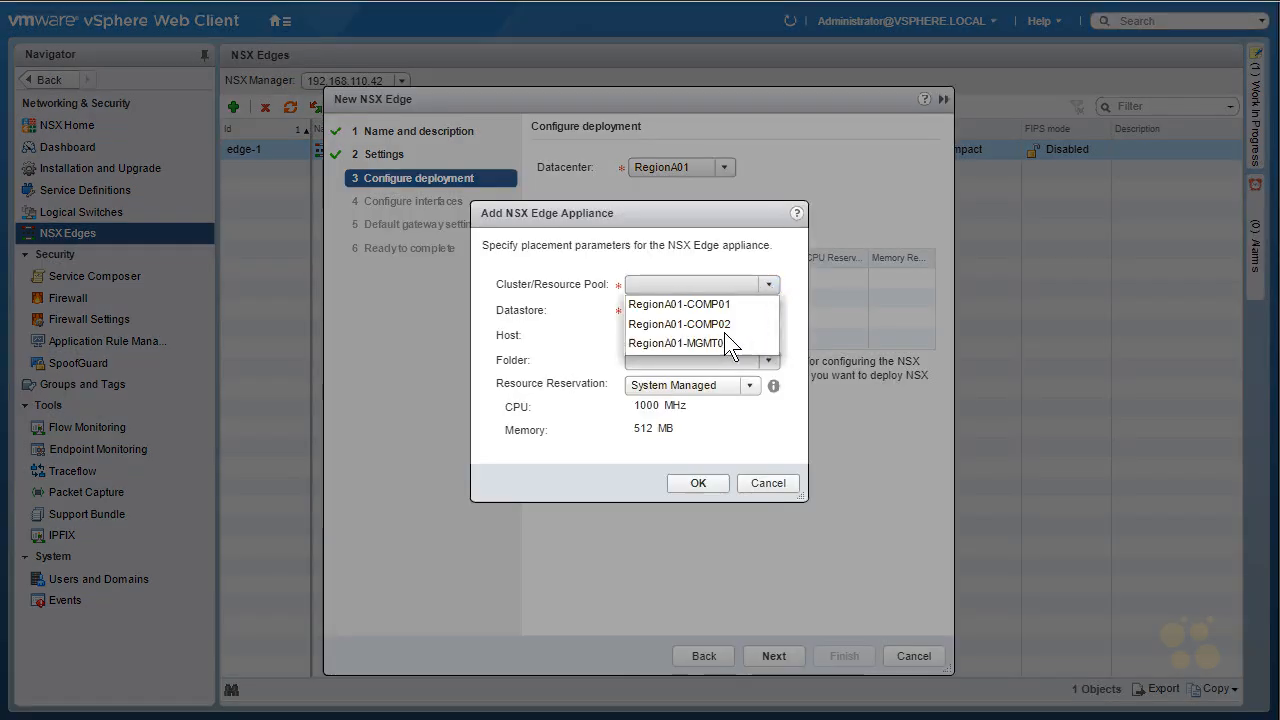
{"action": "left_click", "coordinate": [714, 342]}
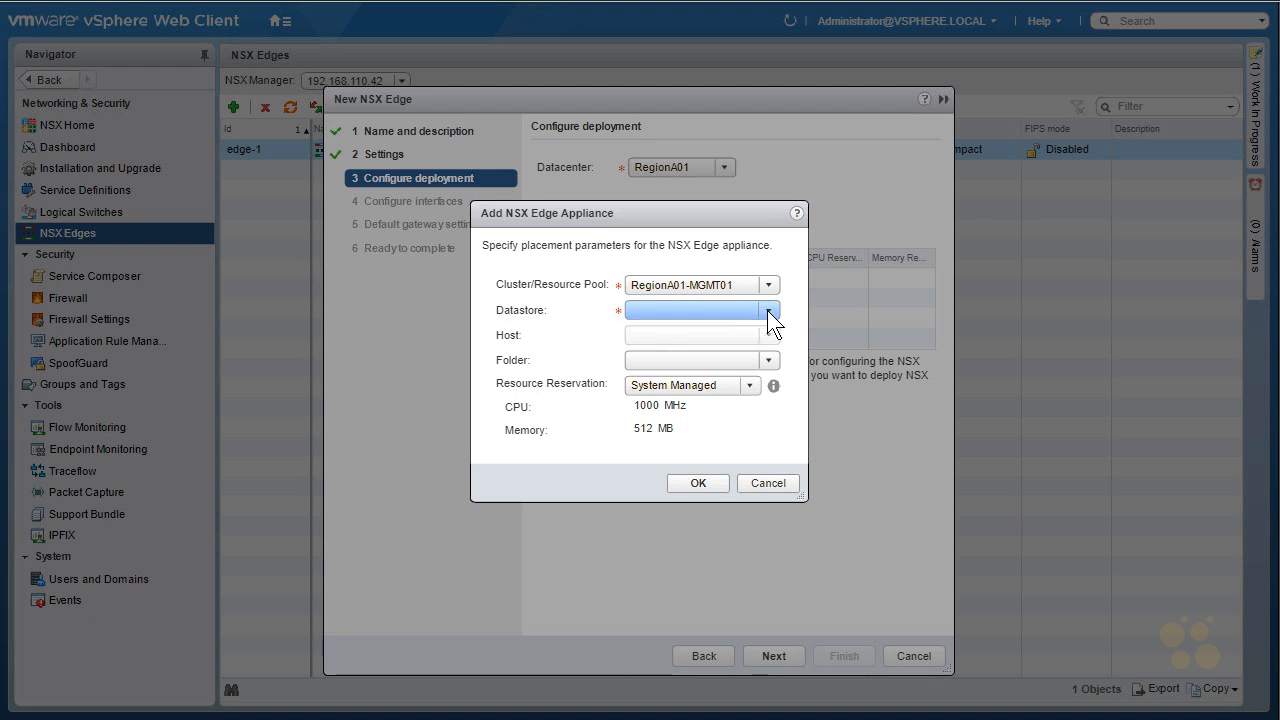
{"action": "left_click", "coordinate": [768, 311]}
{"action": "left_click", "coordinate": [728, 330]}
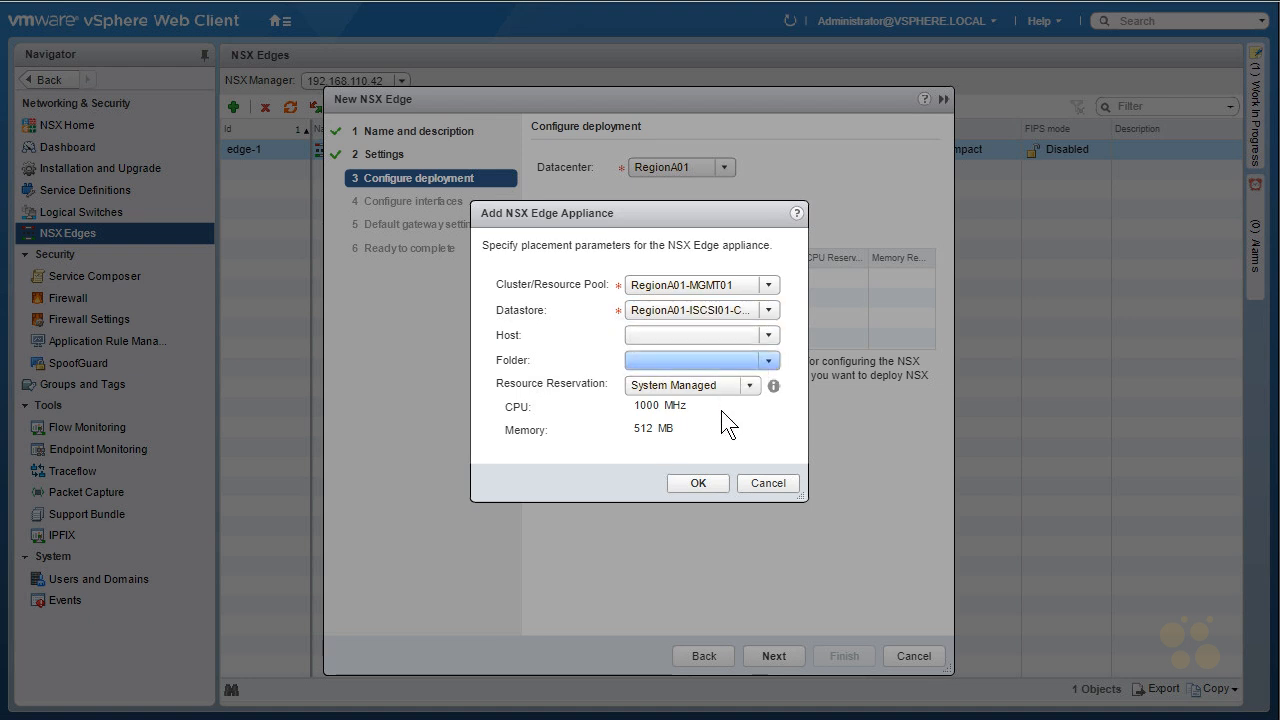
{"action": "left_click", "coordinate": [699, 483]}
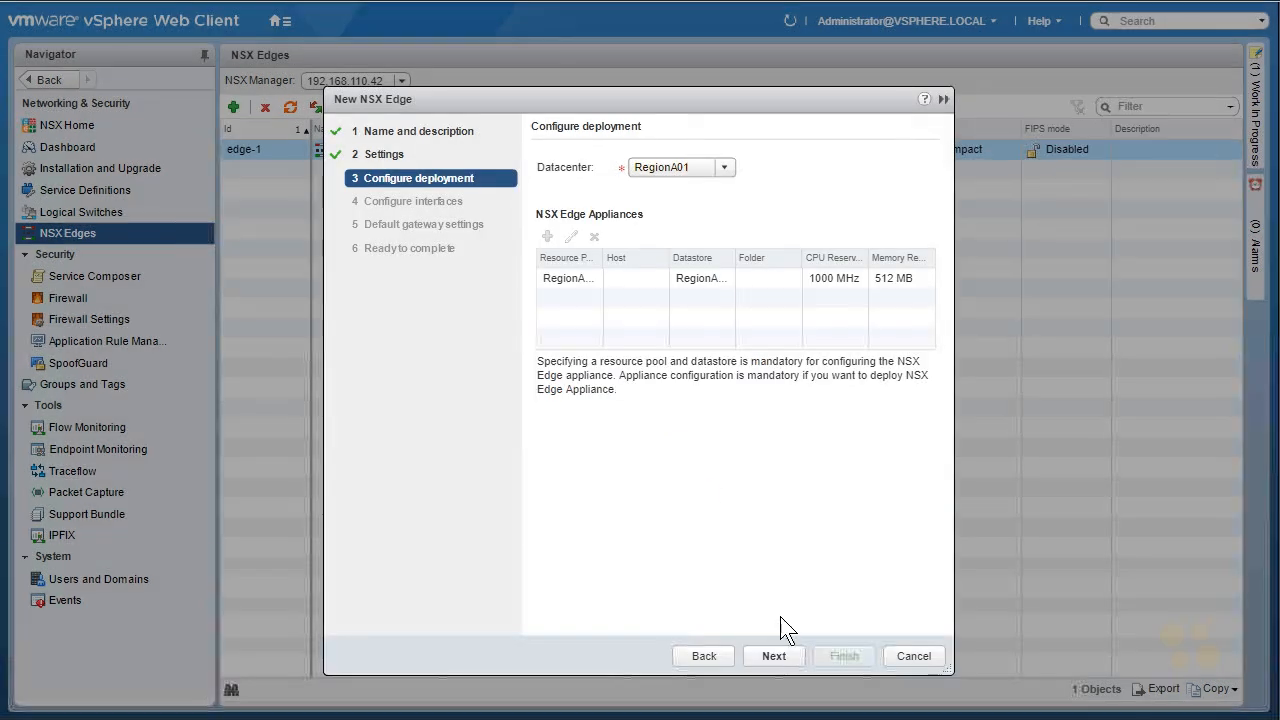
{"action": "left_click", "coordinate": [776, 657]}
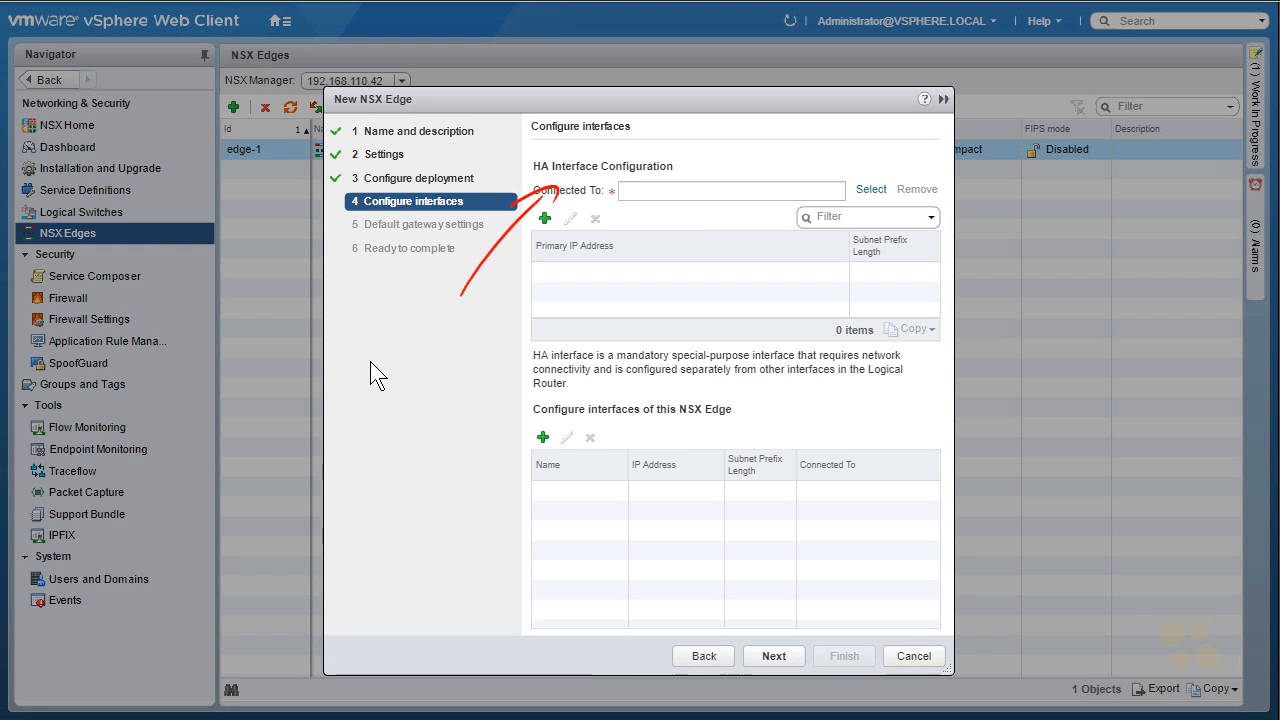
- Sketch how the Control VM links to the NSX manager, then clear the sketches
{"action": "mouse_move", "coordinate": [376, 367]}
{"action": "left_mouse_down"}
{"action": "mouse_move", "coordinate": [371, 390]}
{"action": "mouse_move", "coordinate": [394, 360]}
{"action": "mouse_move", "coordinate": [447, 356]}
{"action": "left_mouse_up"}
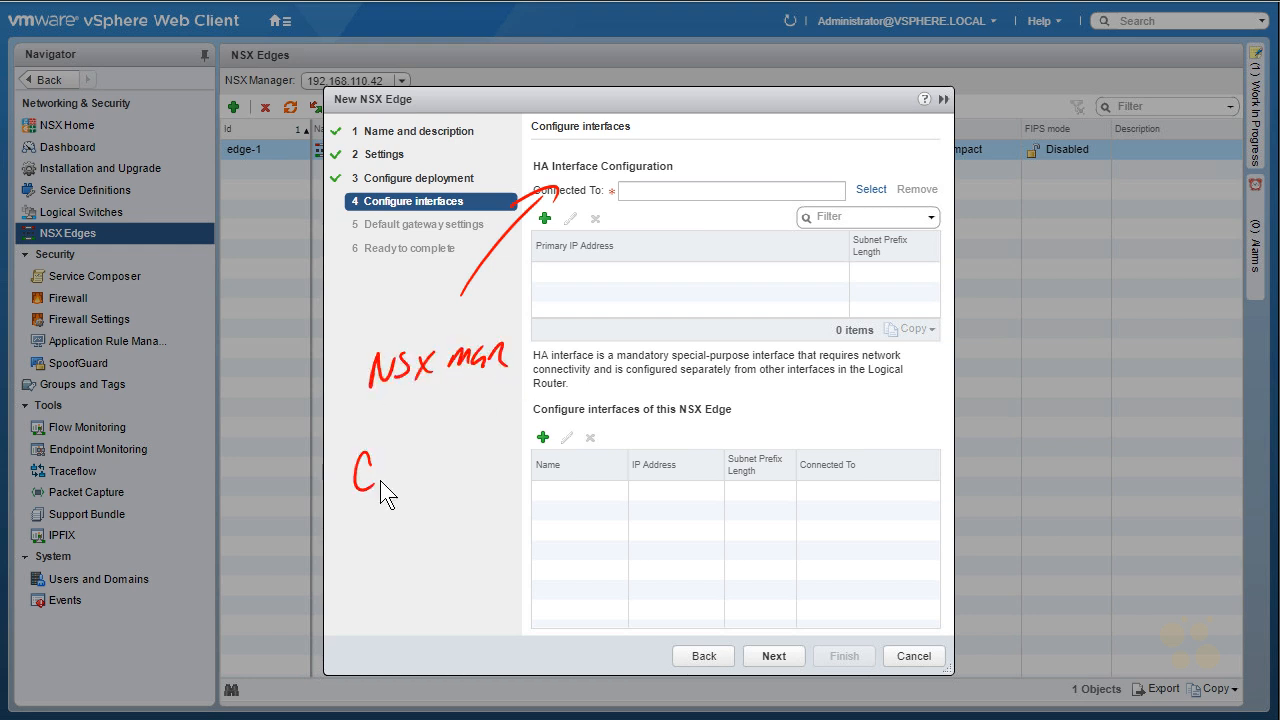
{"action": "mouse_move", "coordinate": [405, 466]}
{"action": "left_mouse_down"}
{"action": "mouse_move", "coordinate": [438, 456]}
{"action": "mouse_move", "coordinate": [401, 494]}
{"action": "mouse_move", "coordinate": [462, 470]}
{"action": "left_mouse_up"}
{"action": "left_click_drag", "start_coordinate": [444, 530], "coordinate": [459, 568]}
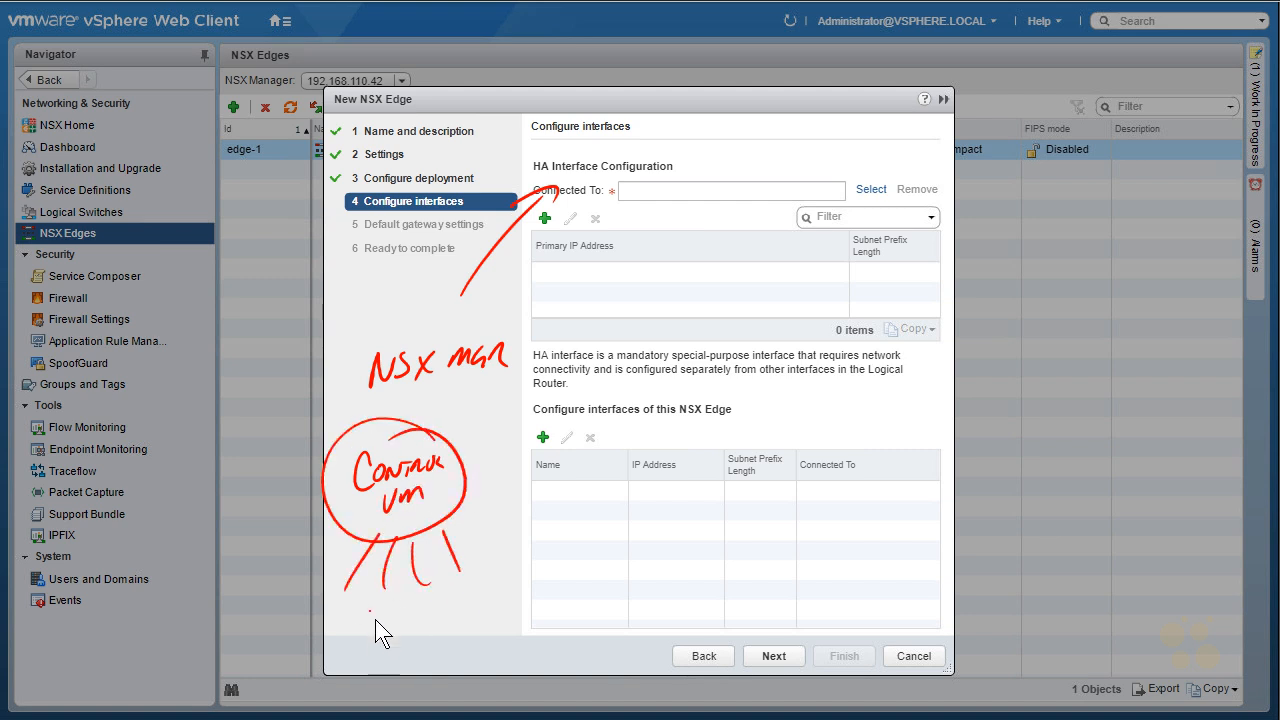
{"action": "left_click_drag", "start_coordinate": [411, 423], "coordinate": [431, 427]}
{"action": "left_click_drag", "start_coordinate": [372, 388], "coordinate": [513, 378]}
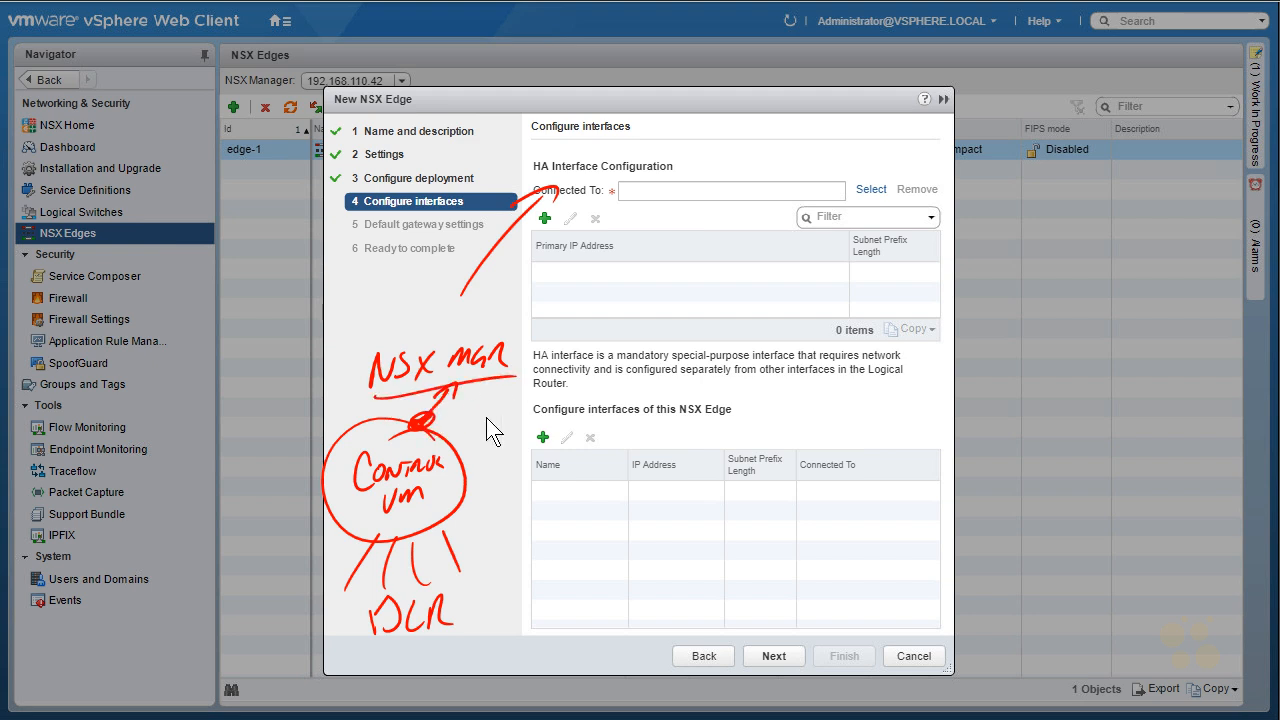
{"action": "key", "text": "Escape"}
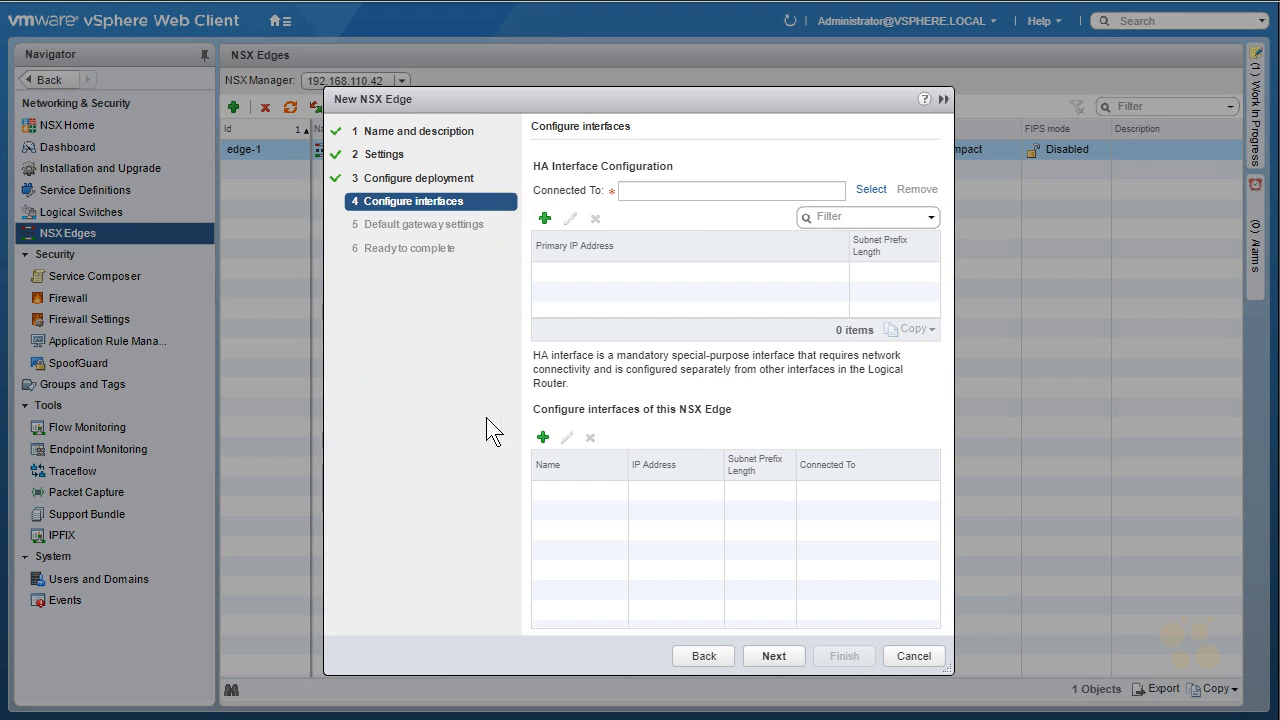
- Connect the HA interface to the ESXi-RegionA01-vDS-MGMT distributed port group
{"action": "left_click", "coordinate": [870, 189]}
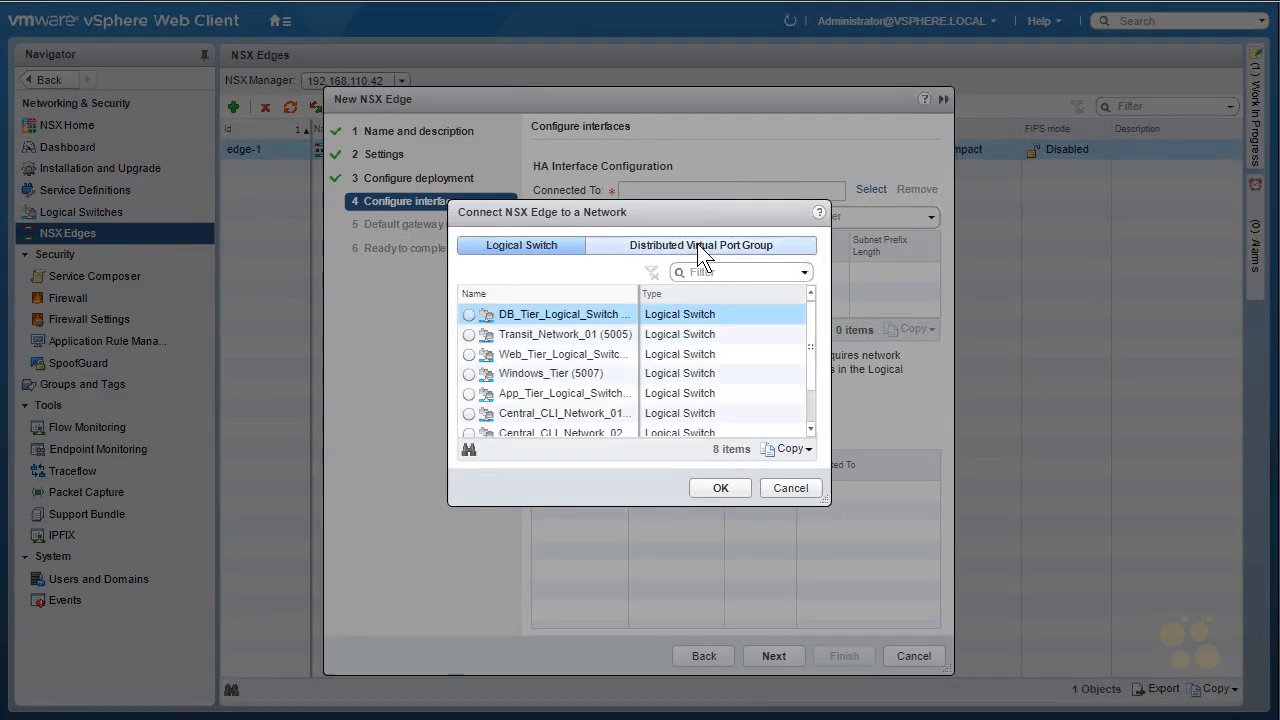
{"action": "left_click", "coordinate": [700, 246]}
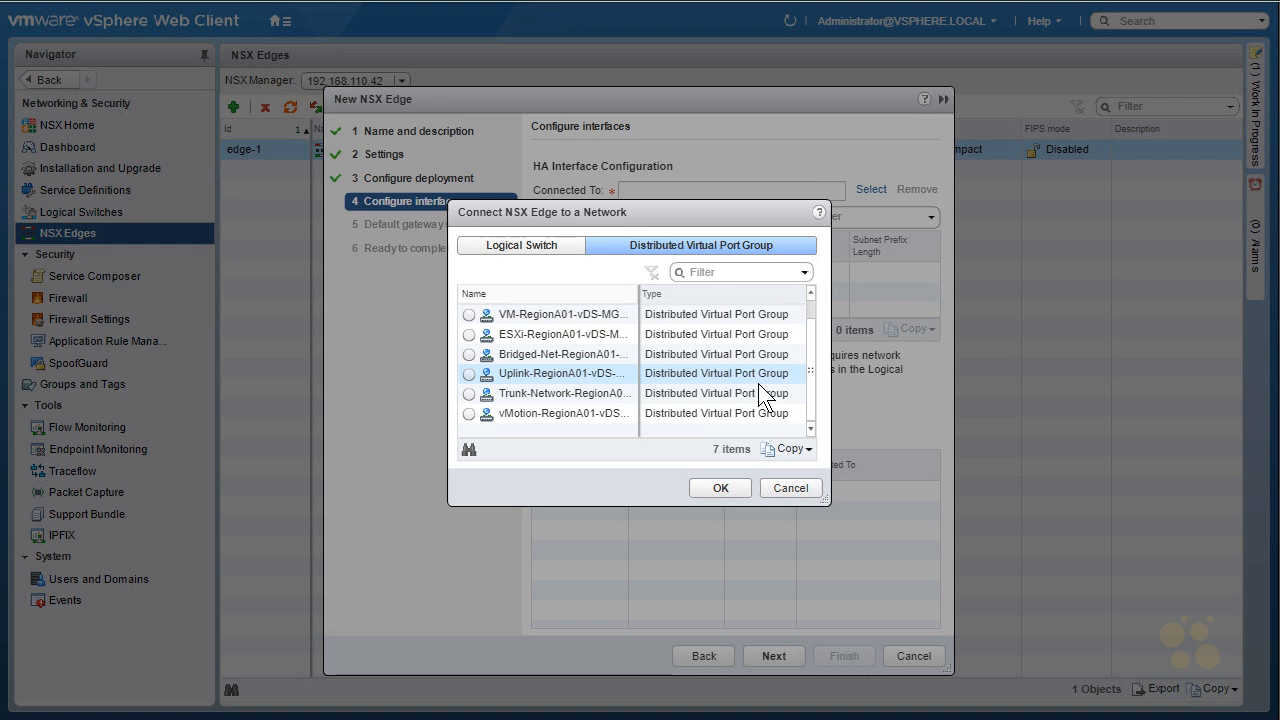
{"action": "left_click", "coordinate": [469, 354]}
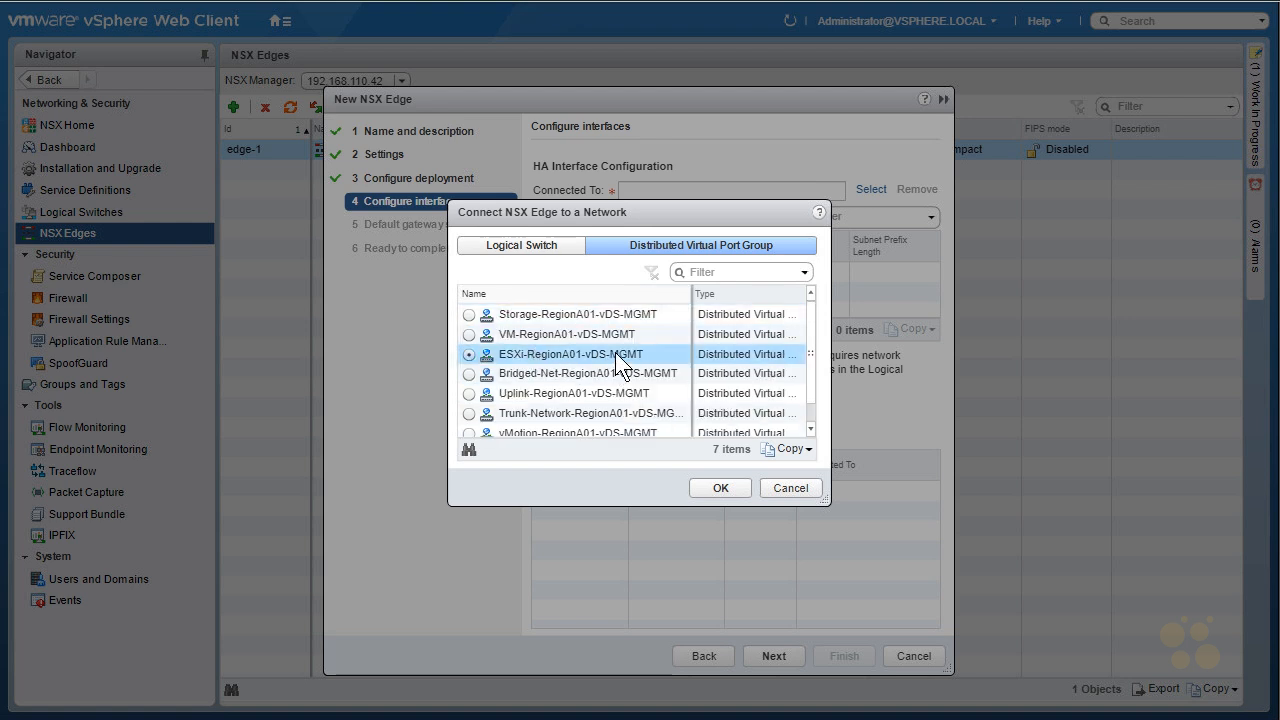
{"action": "left_click", "coordinate": [720, 488]}
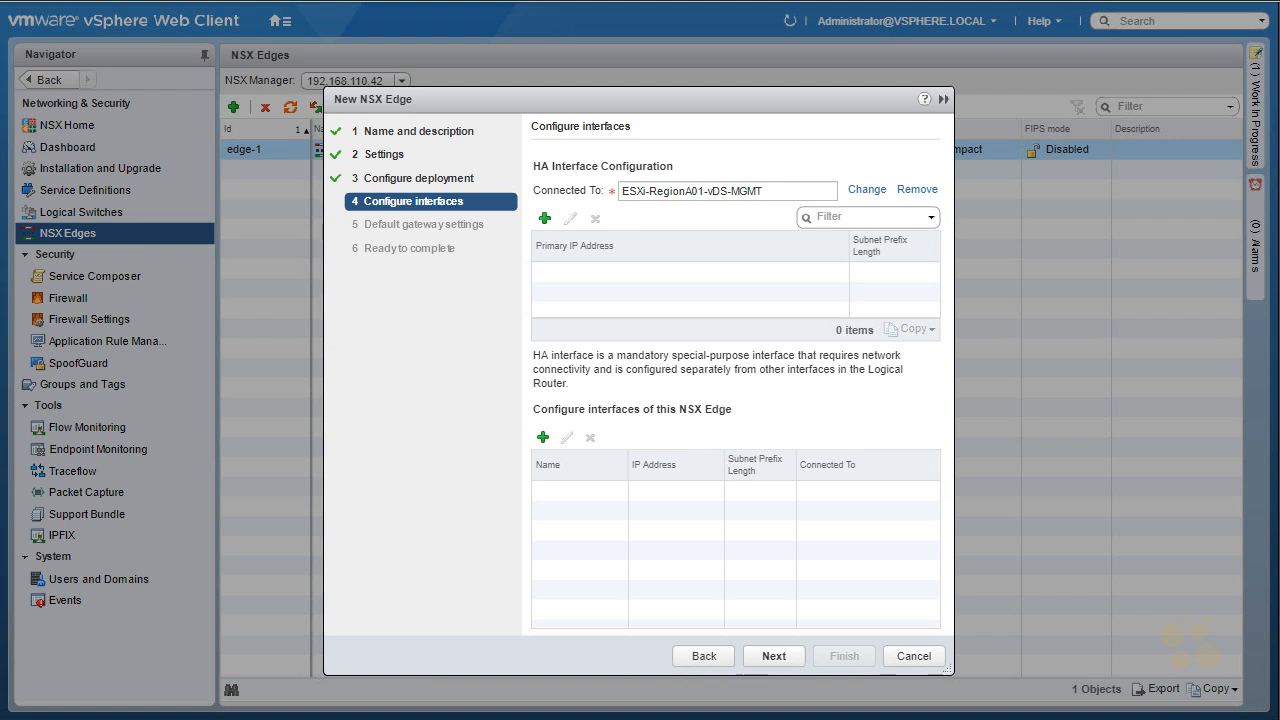
- Add an internal interface named App_Tier connected to App_Tier_Logical_Switch
{"action": "left_click", "coordinate": [543, 436]}
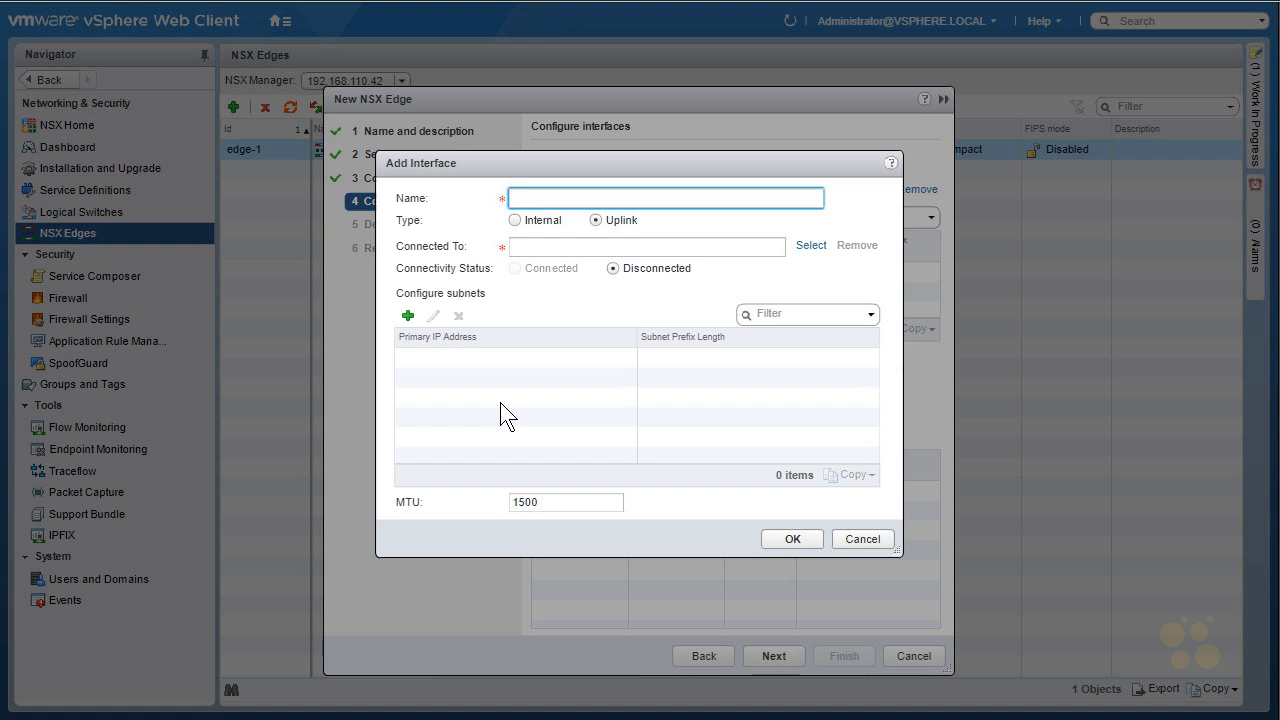
{"action": "type", "text": "App_Tier"}
{"action": "left_click", "coordinate": [515, 219]}
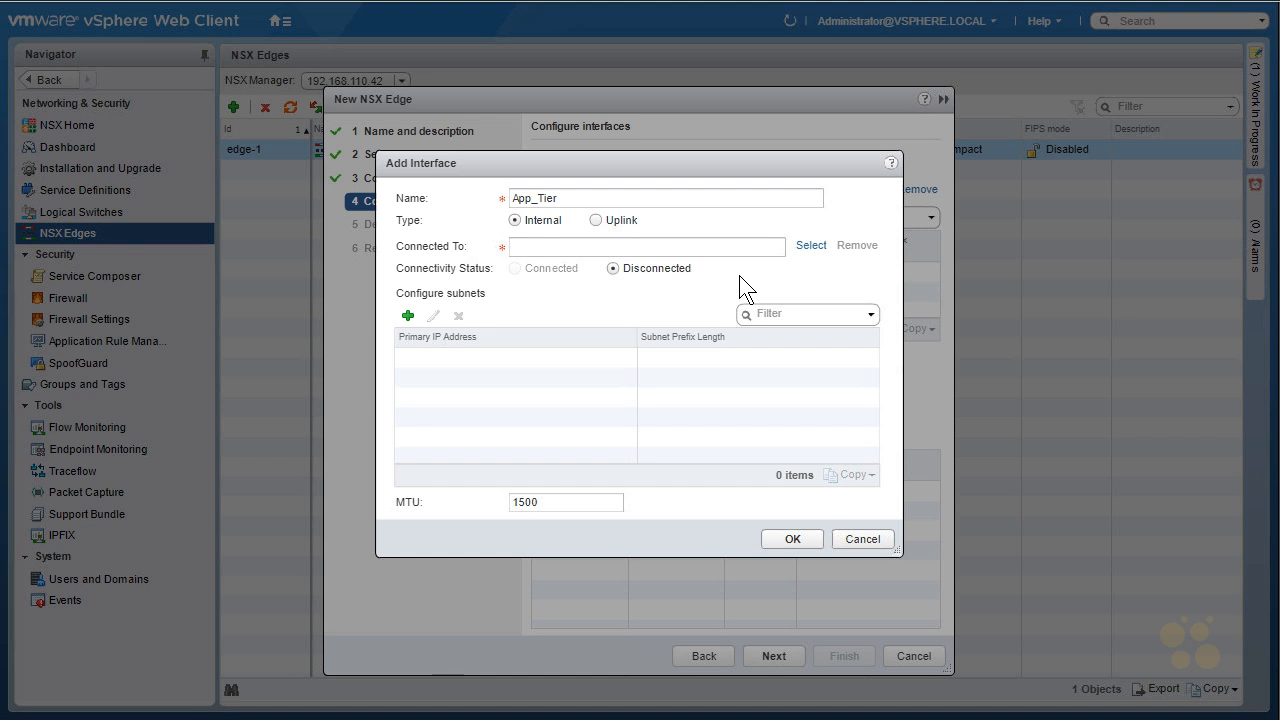
{"action": "left_click", "coordinate": [811, 245]}
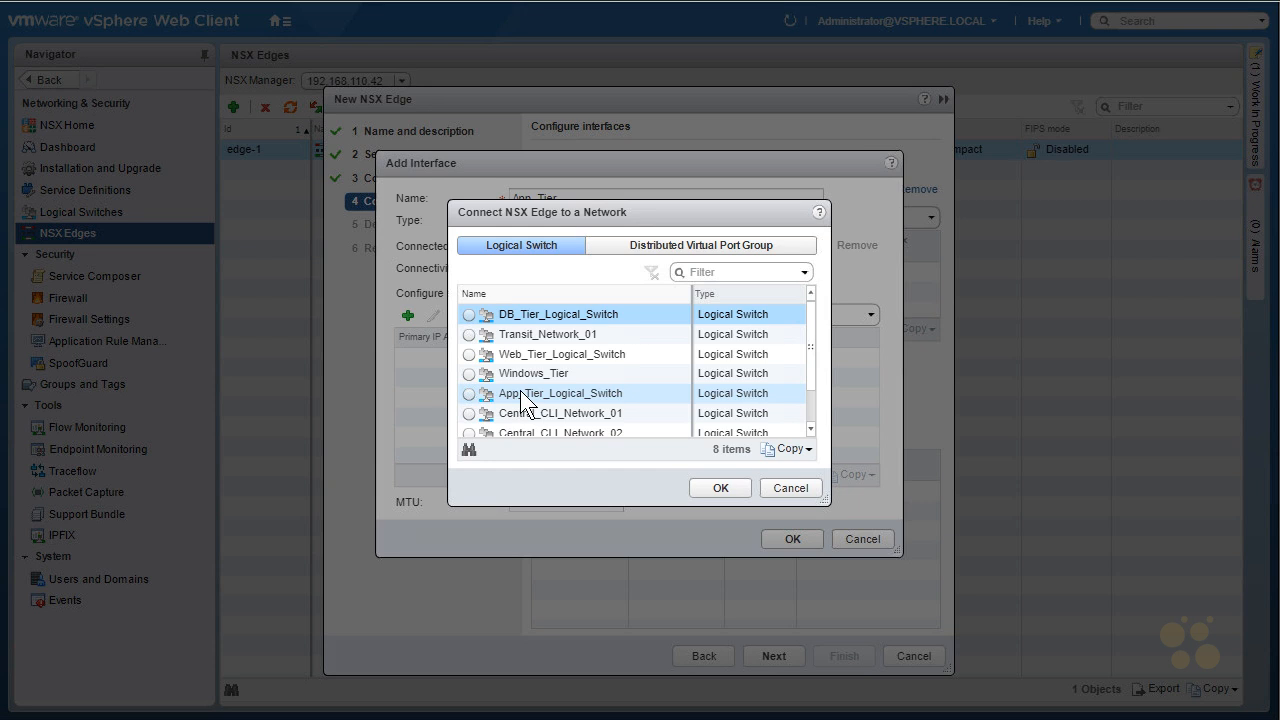
{"action": "left_click", "coordinate": [484, 395]}
{"action": "left_click", "coordinate": [467, 395]}
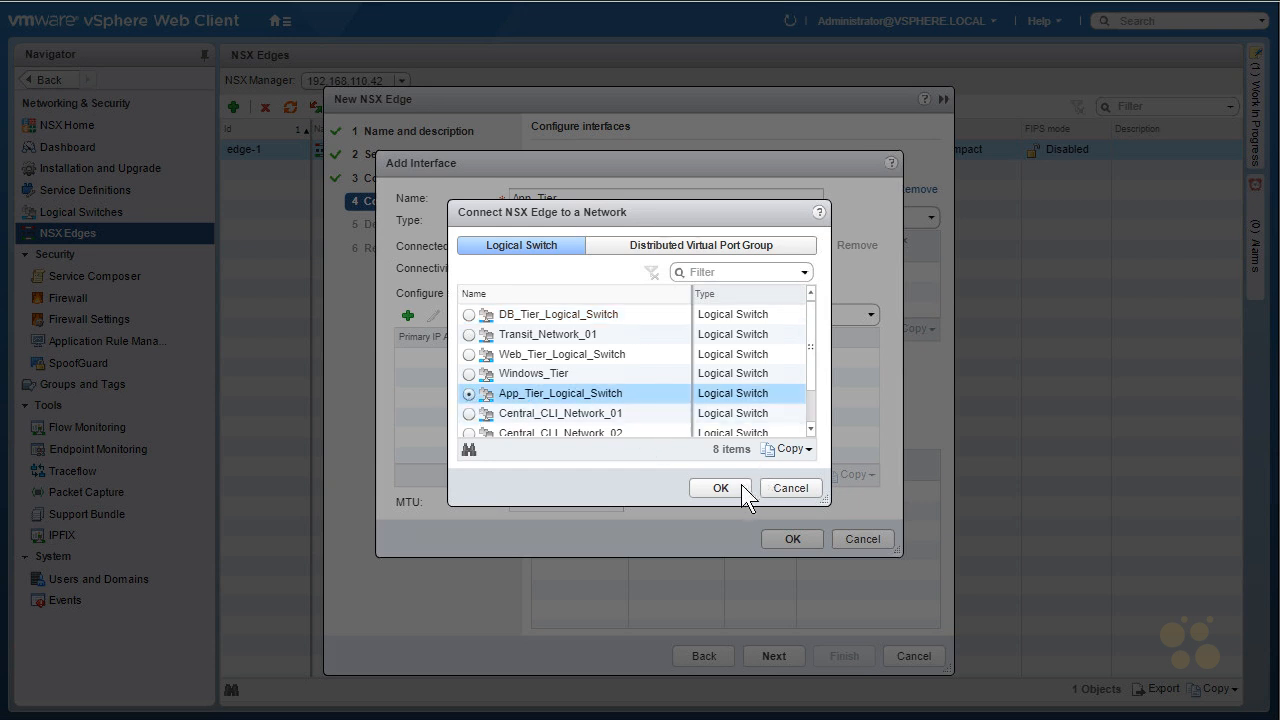
{"action": "left_click", "coordinate": [721, 488]}
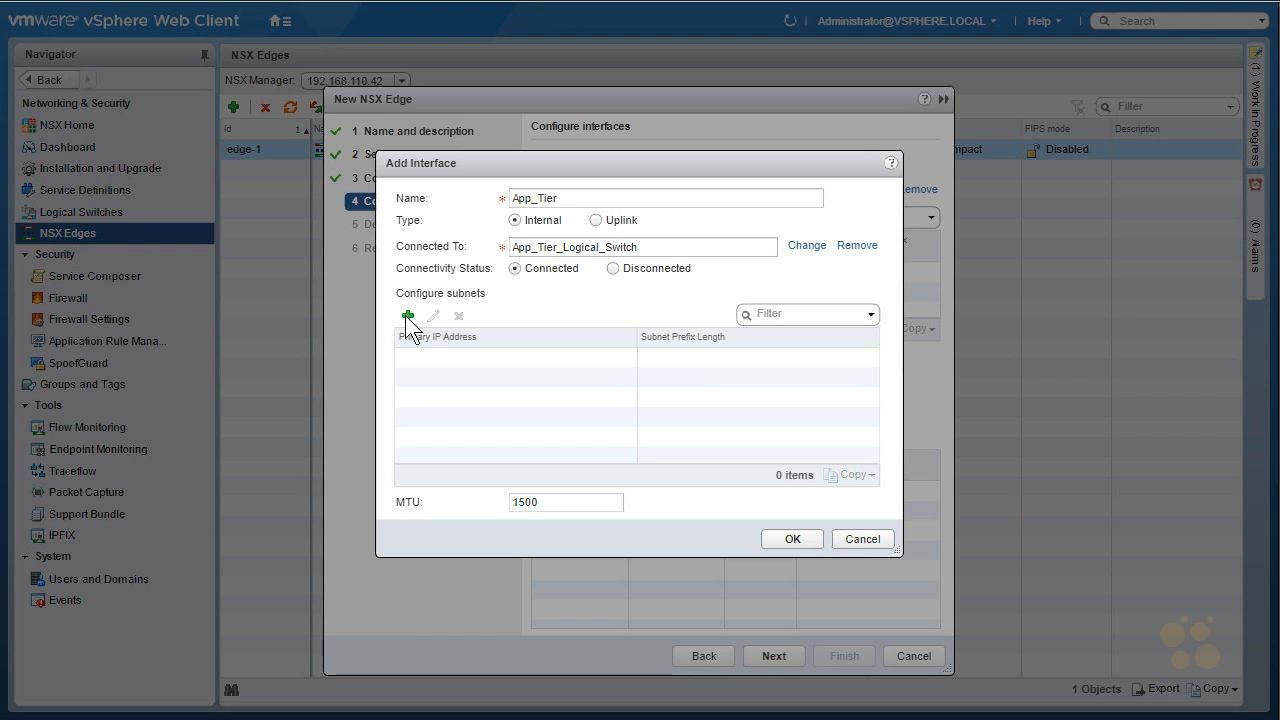
- Give the App_Tier interface subnet 172.16.20.1/24 and save it
{"action": "left_click", "coordinate": [411, 316]}
{"action": "left_click", "coordinate": [468, 358]}
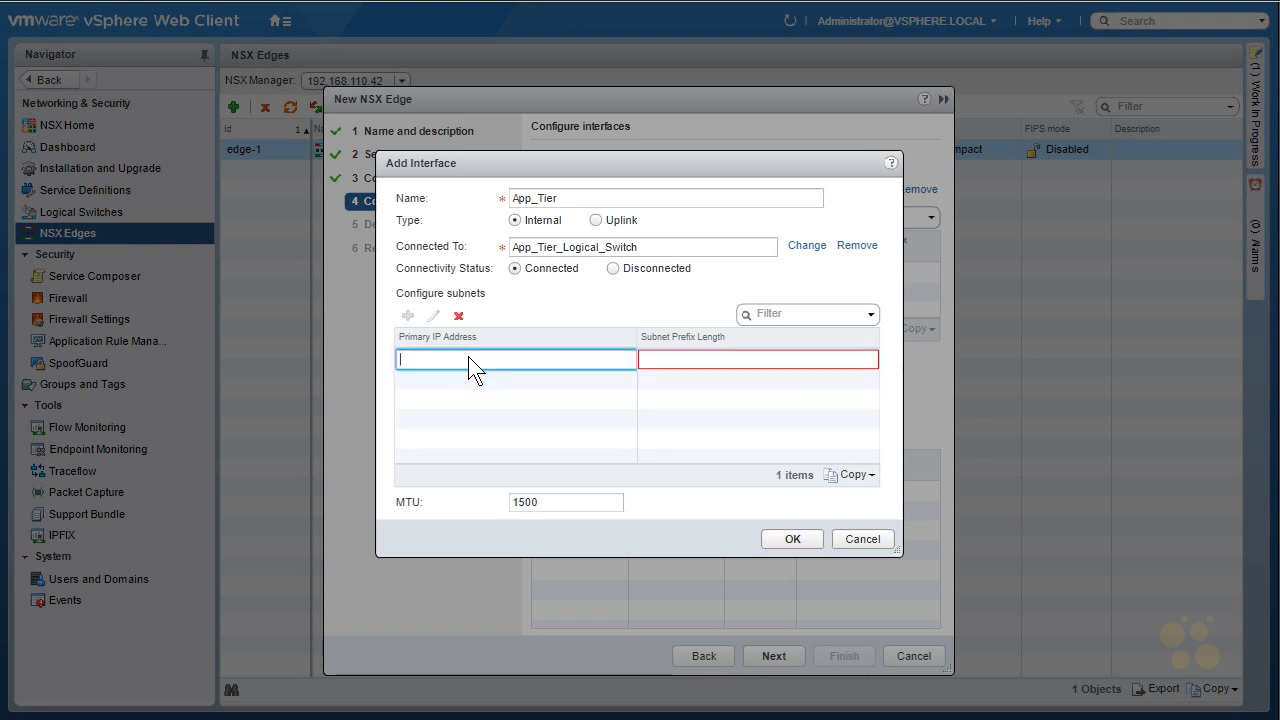
{"action": "type", "text": "172.16.20.1"}
{"action": "left_click", "coordinate": [698, 360]}
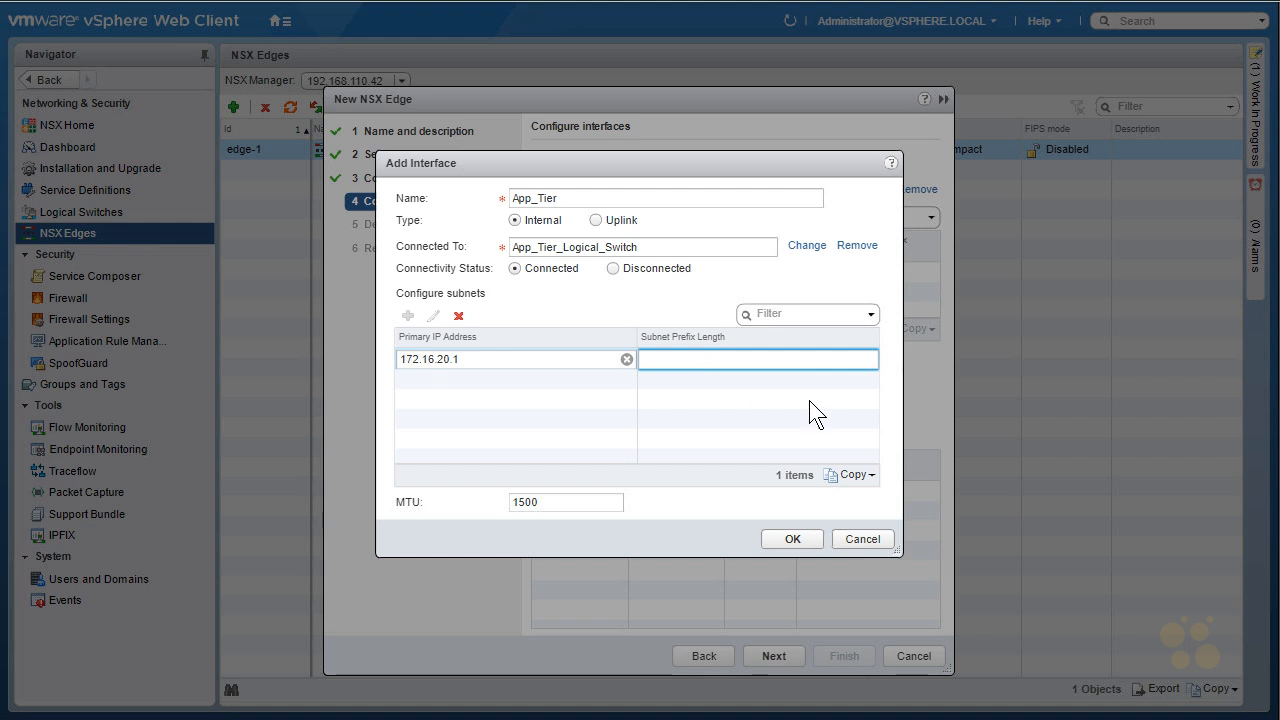
{"action": "type", "text": "24"}
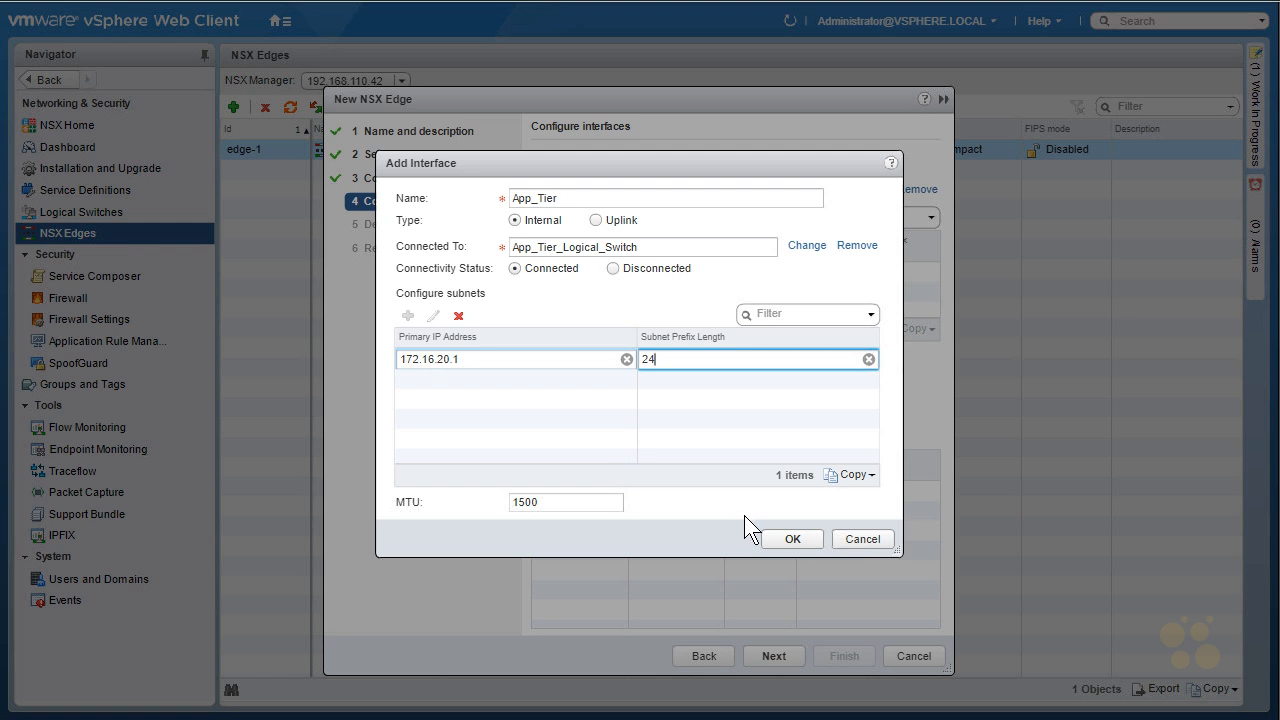
{"action": "left_click", "coordinate": [783, 539]}
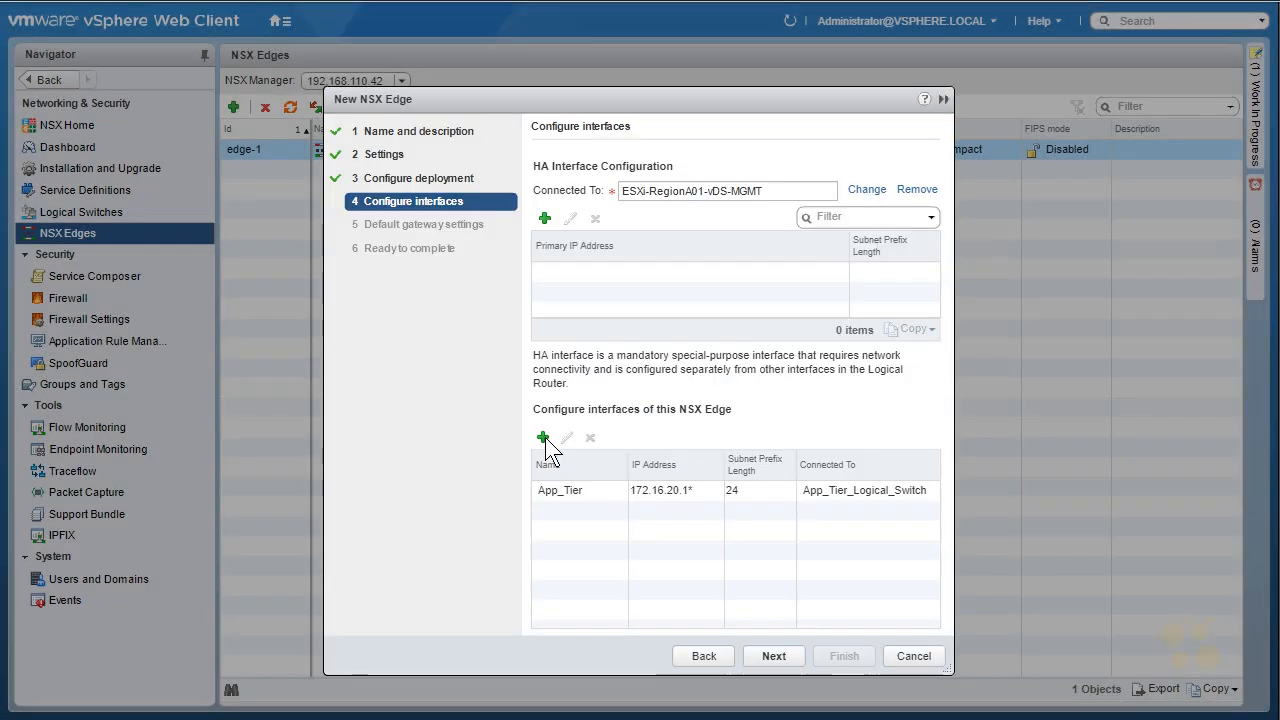
{"action": "left_click", "coordinate": [545, 437]}
- Name the new interface DB_Tier, make it internal, and connect it to DB_Tier_Logical_Switch
{"action": "left_click", "coordinate": [622, 220]}
{"action": "type", "text": "DB_Tier"}
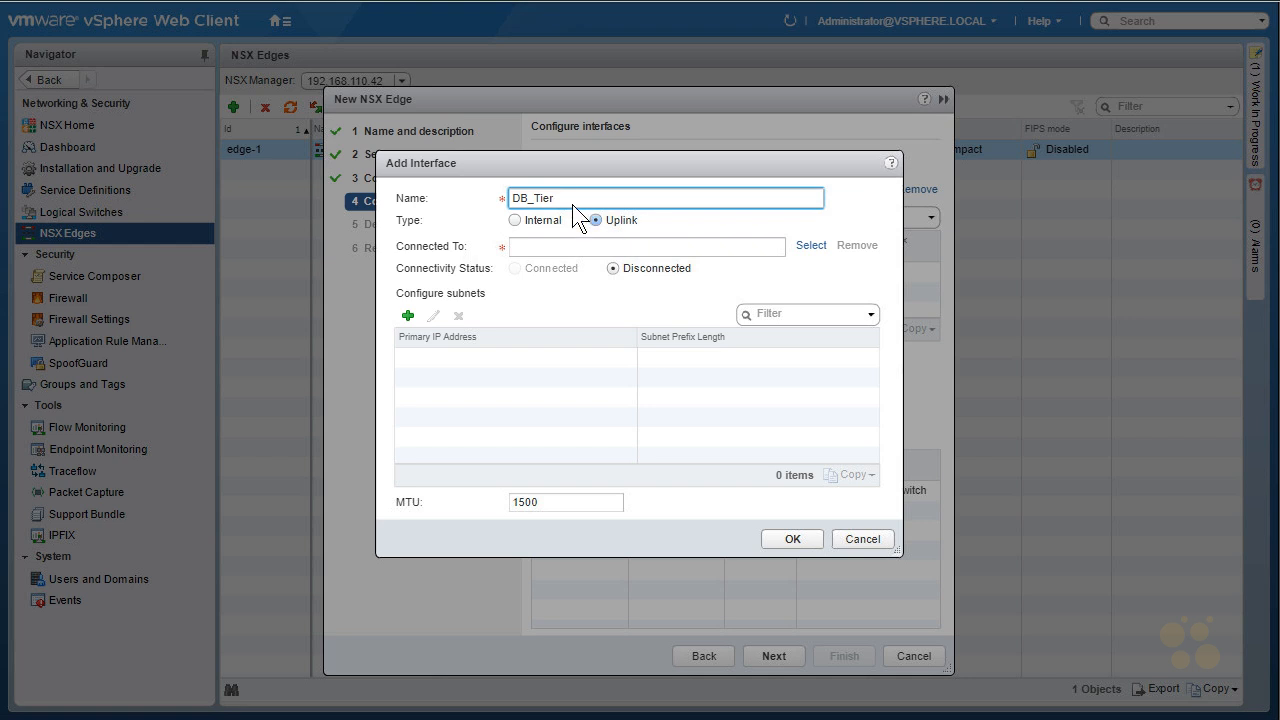
{"action": "left_click", "coordinate": [539, 219]}
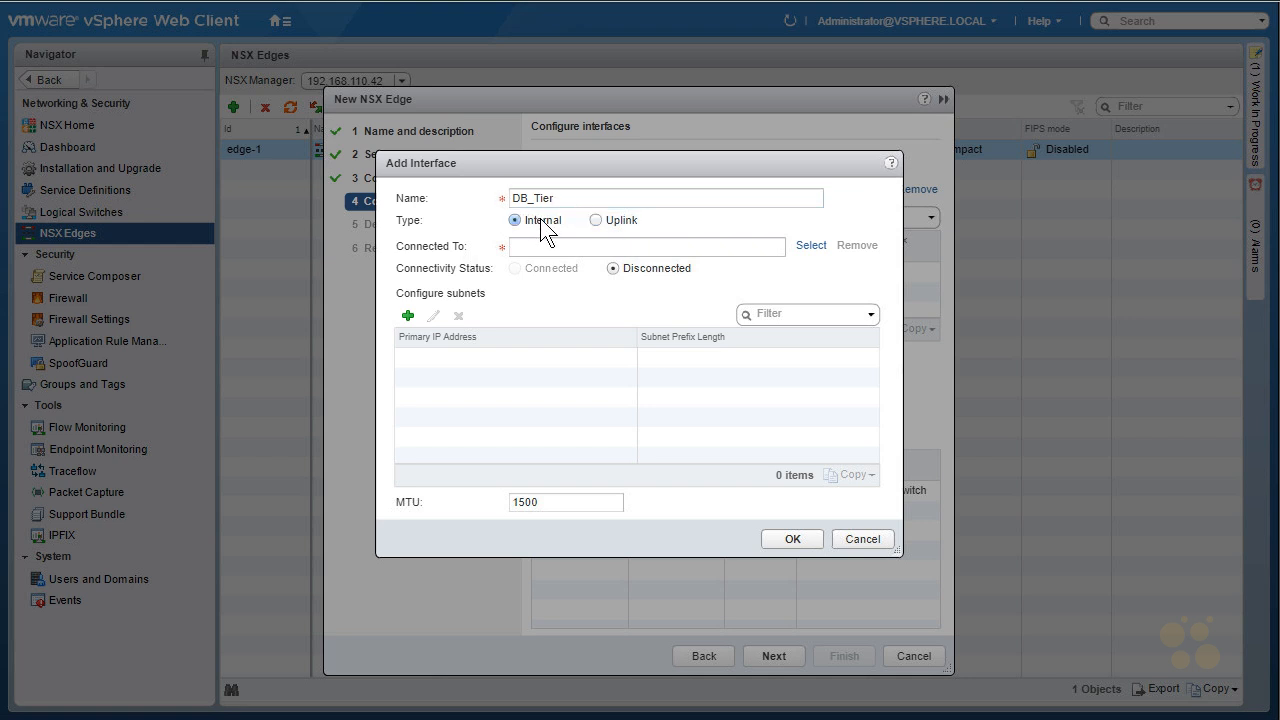
{"action": "left_click", "coordinate": [811, 246]}
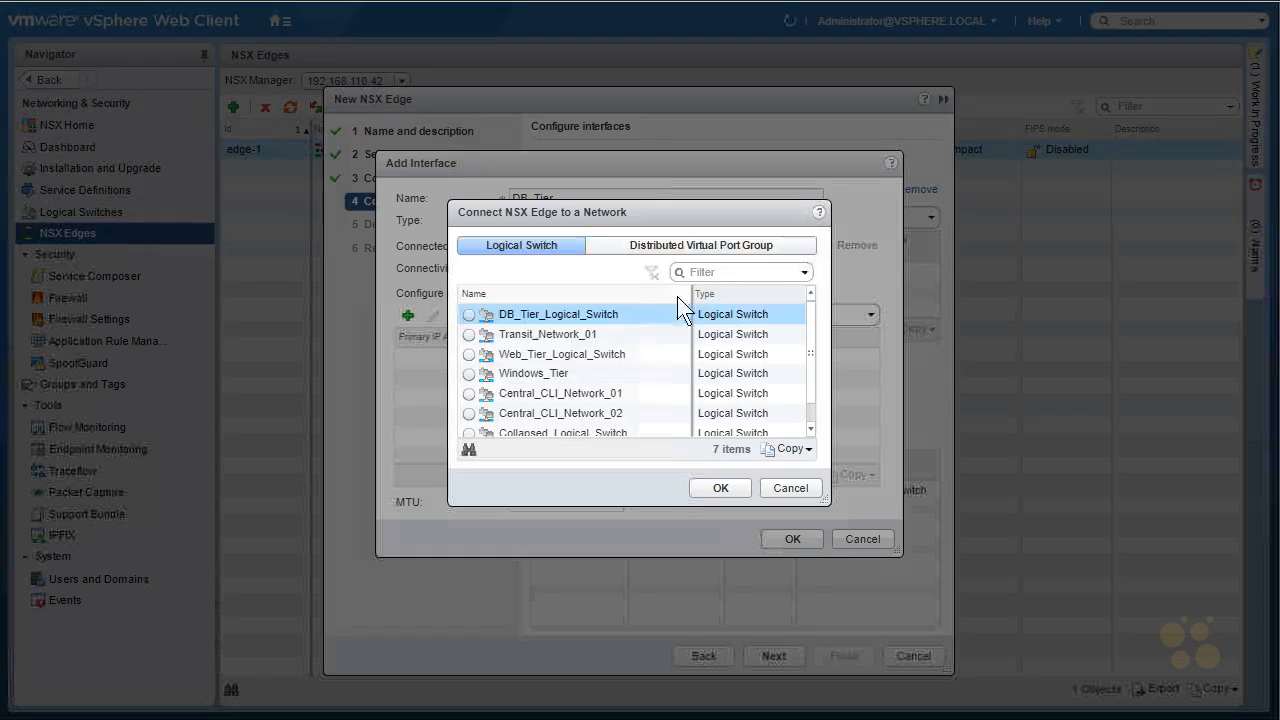
{"action": "left_click", "coordinate": [469, 315]}
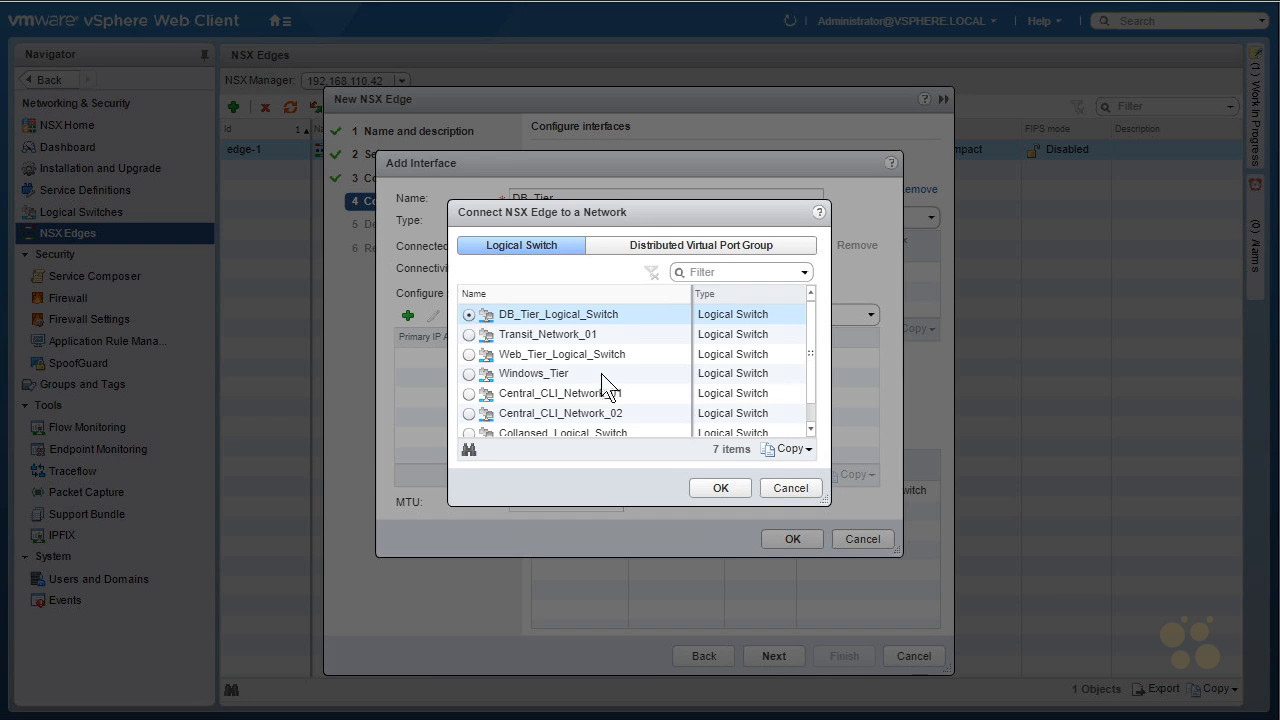
{"action": "left_click", "coordinate": [719, 487]}
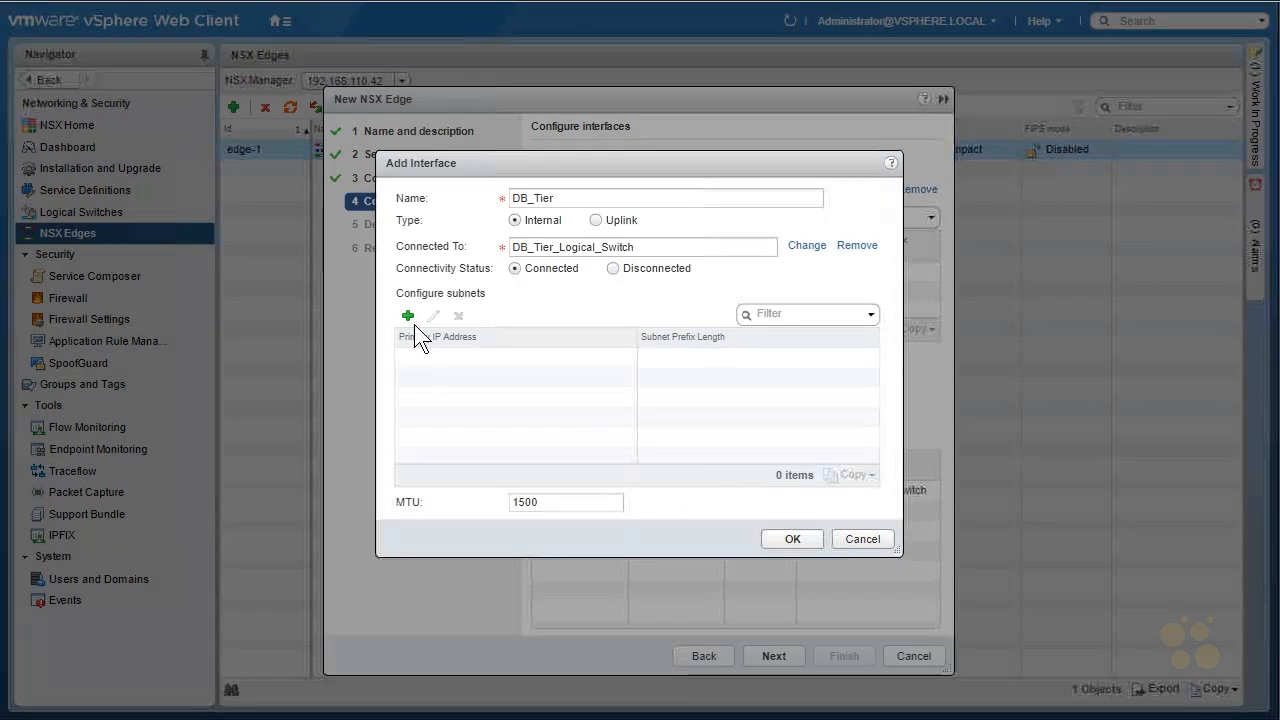
- Add subnet 172.16.30.1/24 to DB_Tier and save the interface
{"action": "left_click", "coordinate": [524, 358]}
{"action": "type", "text": "172.16"}
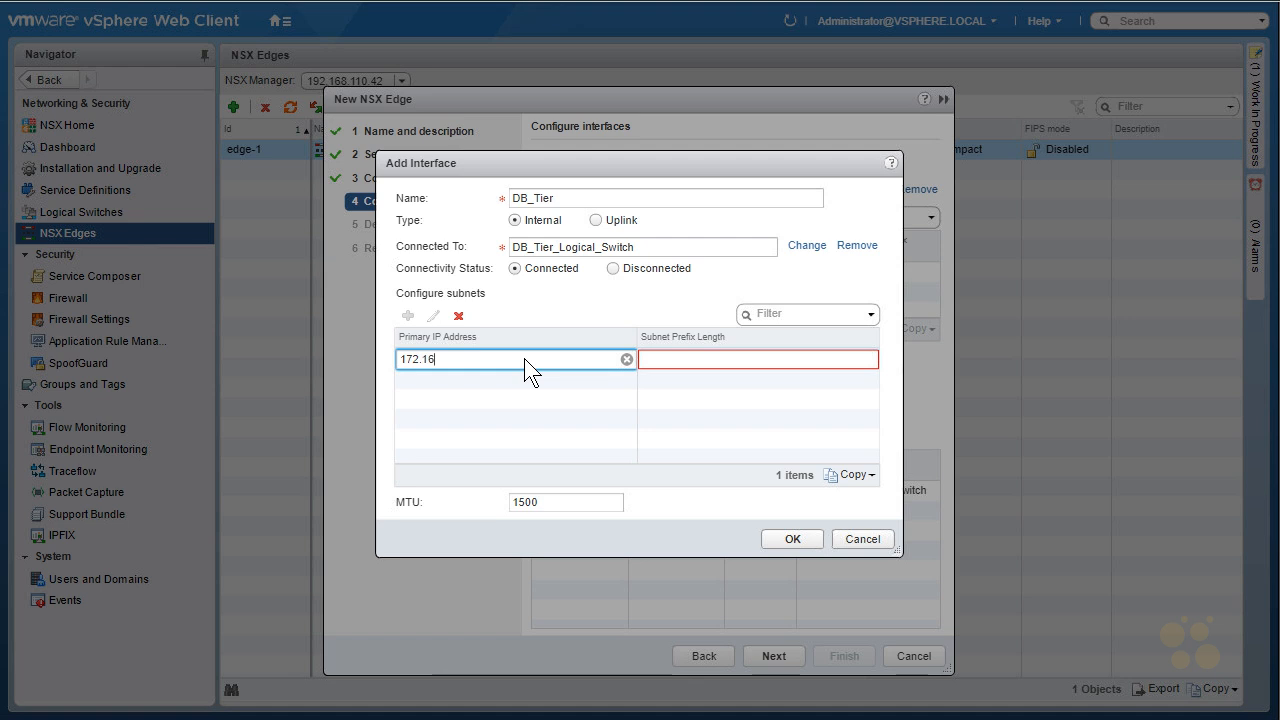
{"action": "type", "text": ".30.1"}
{"action": "left_click", "coordinate": [659, 362]}
{"action": "type", "text": "24"}
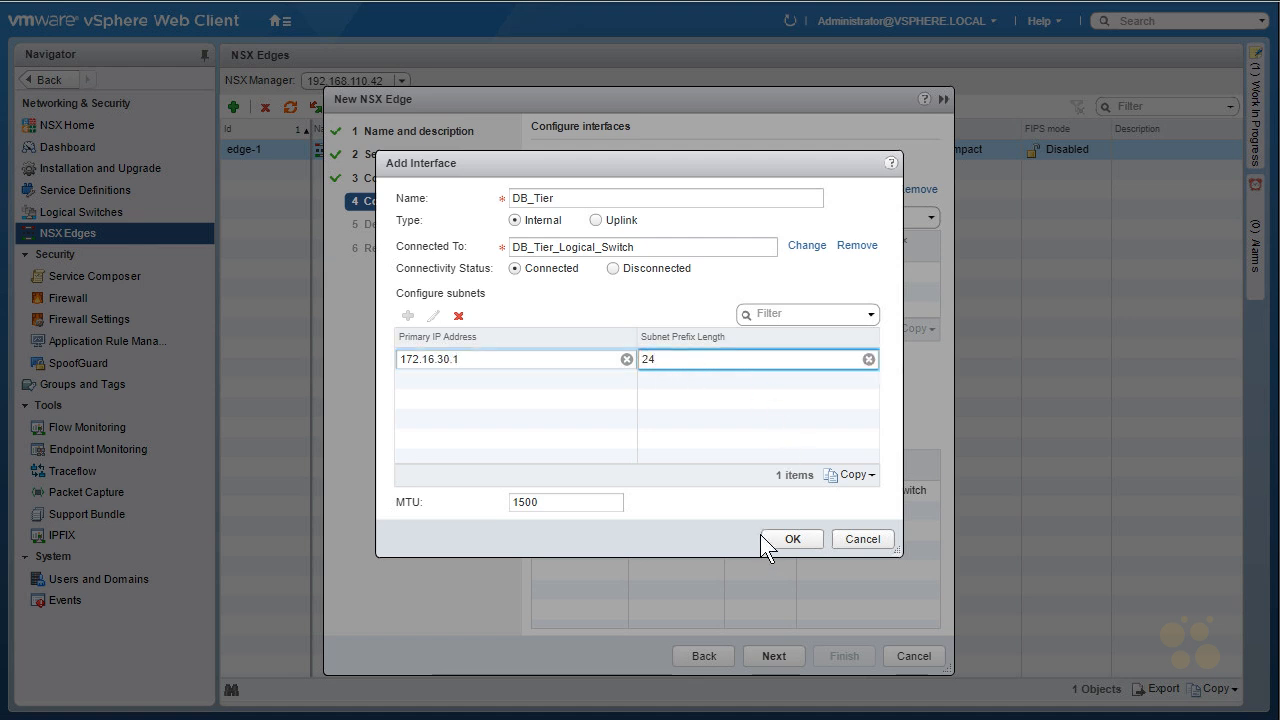
{"action": "left_click", "coordinate": [790, 540]}
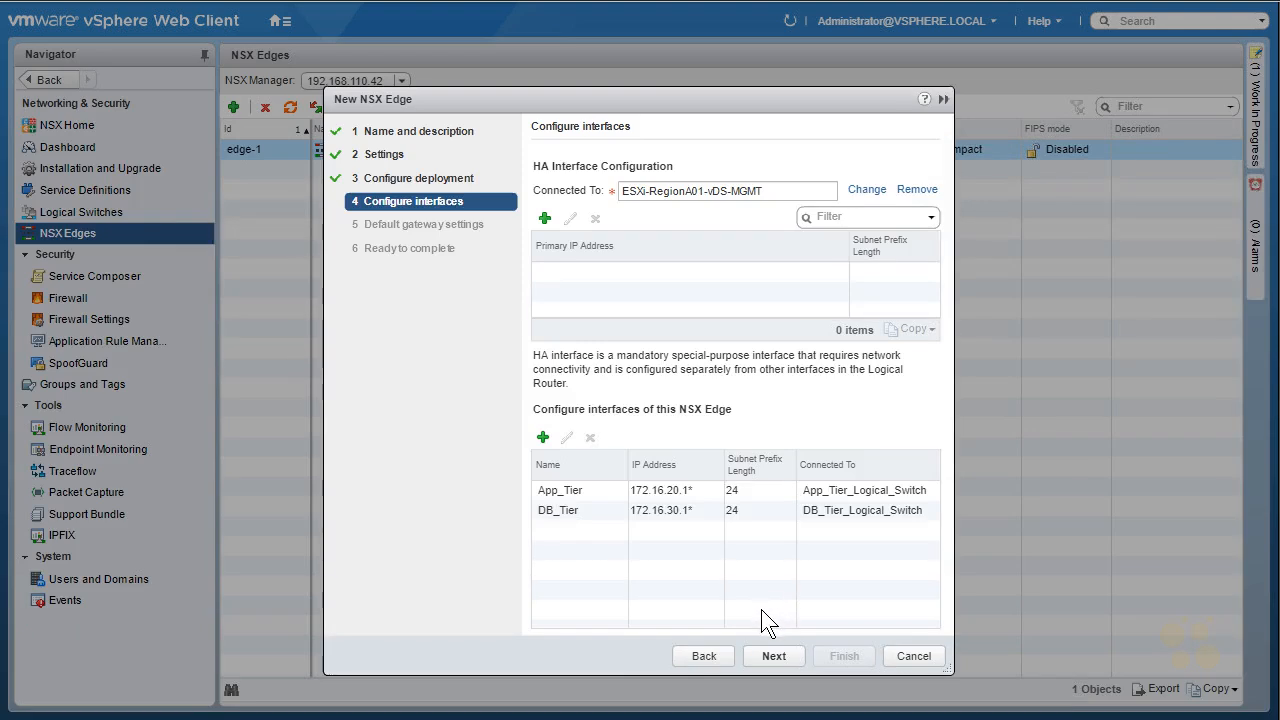
{"action": "left_click", "coordinate": [615, 507]}
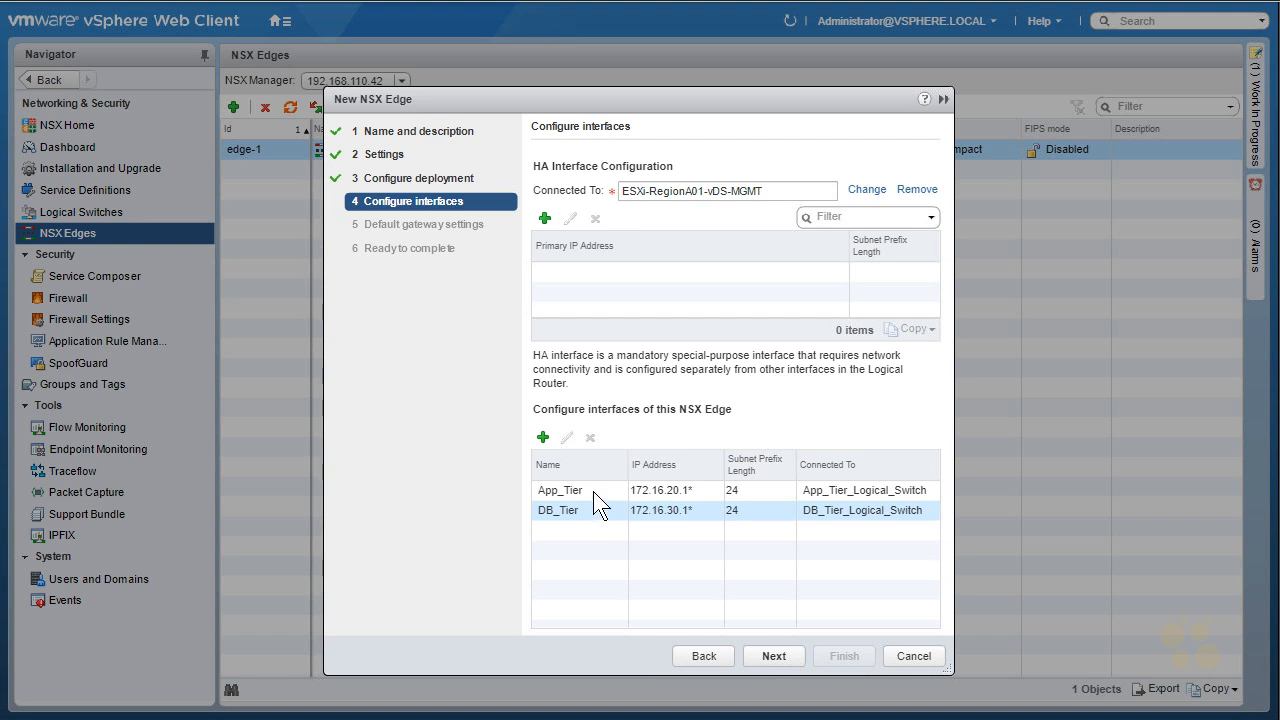
- Add a third edge interface named 'Exit Interface' as an Uplink connected to Transit_Network_01
{"action": "left_click", "coordinate": [543, 437]}
{"action": "type", "text": "Exit Interface"}
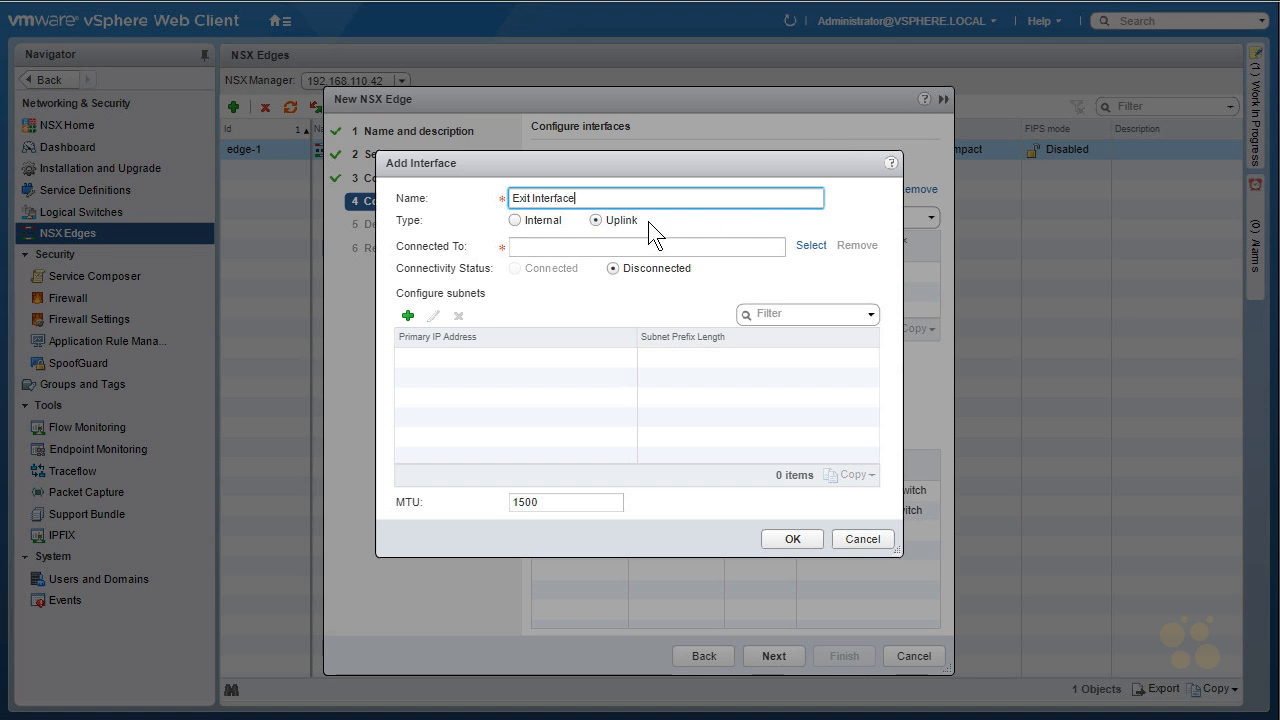
{"action": "left_click", "coordinate": [818, 252]}
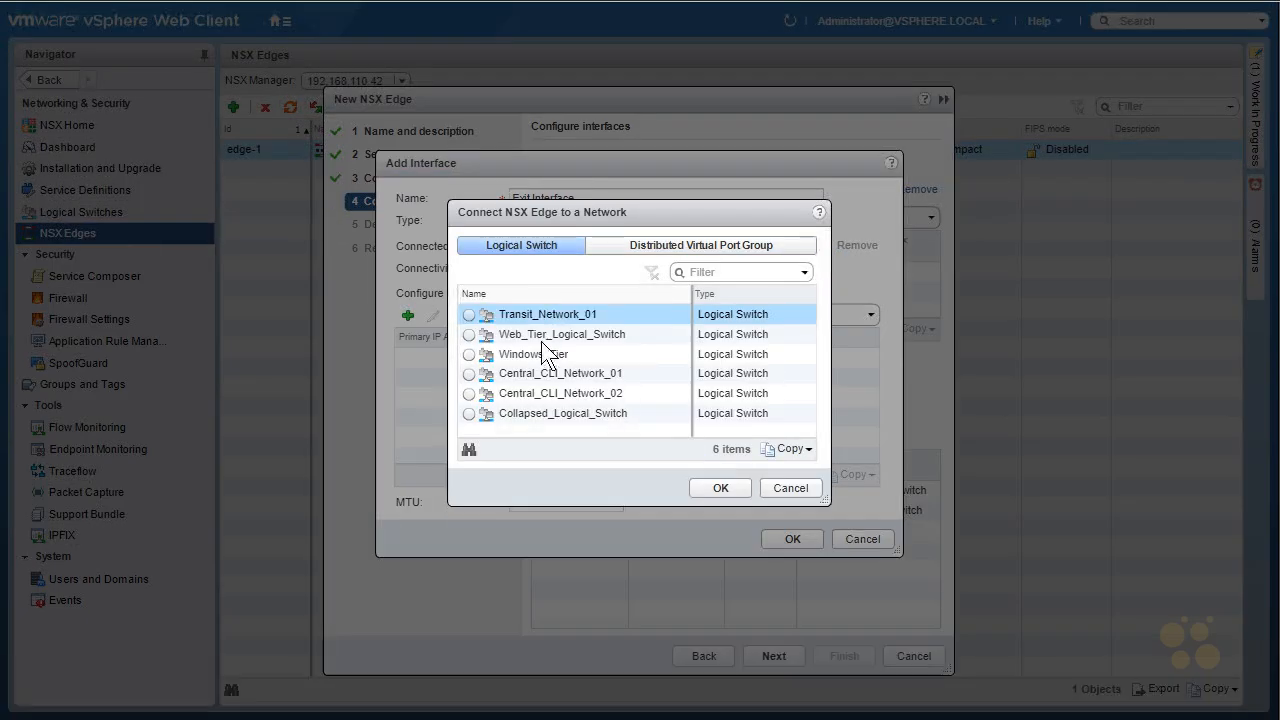
{"action": "left_click", "coordinate": [469, 315]}
{"action": "left_click", "coordinate": [734, 487]}
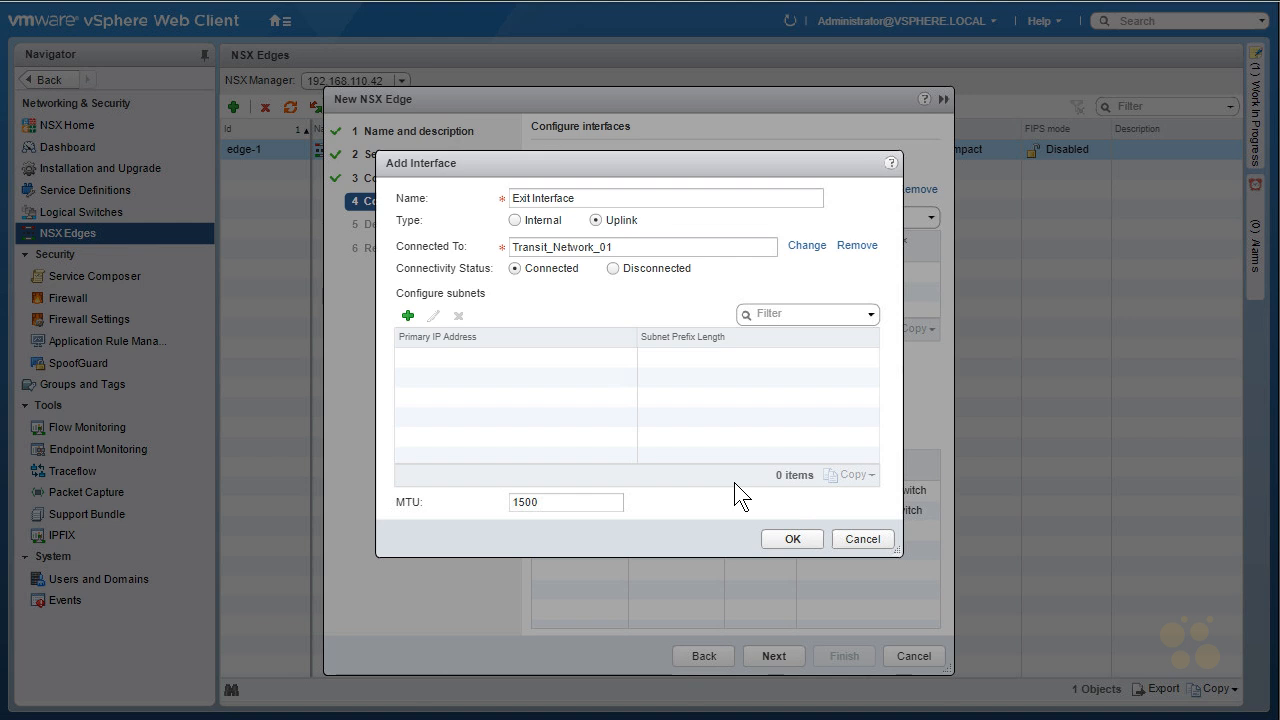
- Add a subnet to the Exit Interface with primary IP 192.168.5.2
{"action": "left_click", "coordinate": [408, 316]}
{"action": "left_click", "coordinate": [510, 362]}
{"action": "type", "text": "192."}
{"action": "type", "text": ".4"}
{"action": "key", "text": "BackSpace"}
{"action": "type", "text": "5.2"}
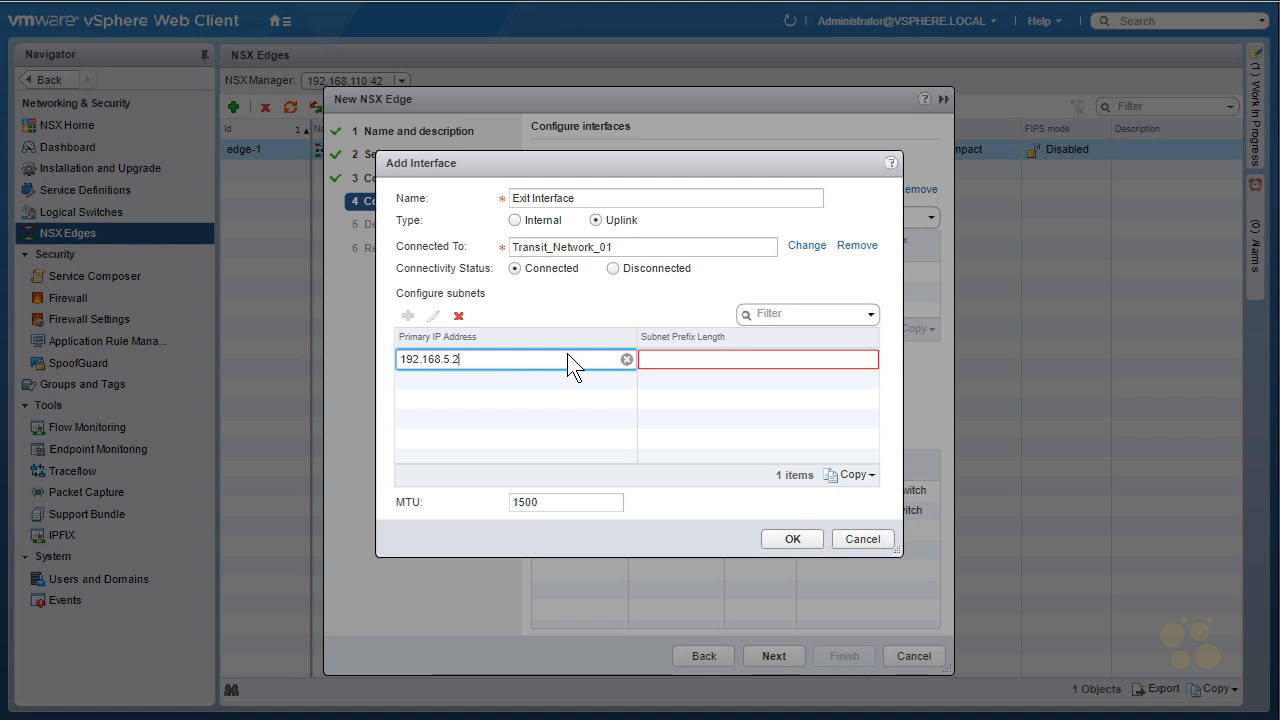
{"action": "left_click", "coordinate": [678, 361]}
- Give the Exit Interface subnet prefix length 24 and save the uplink
{"action": "type", "text": "24"}
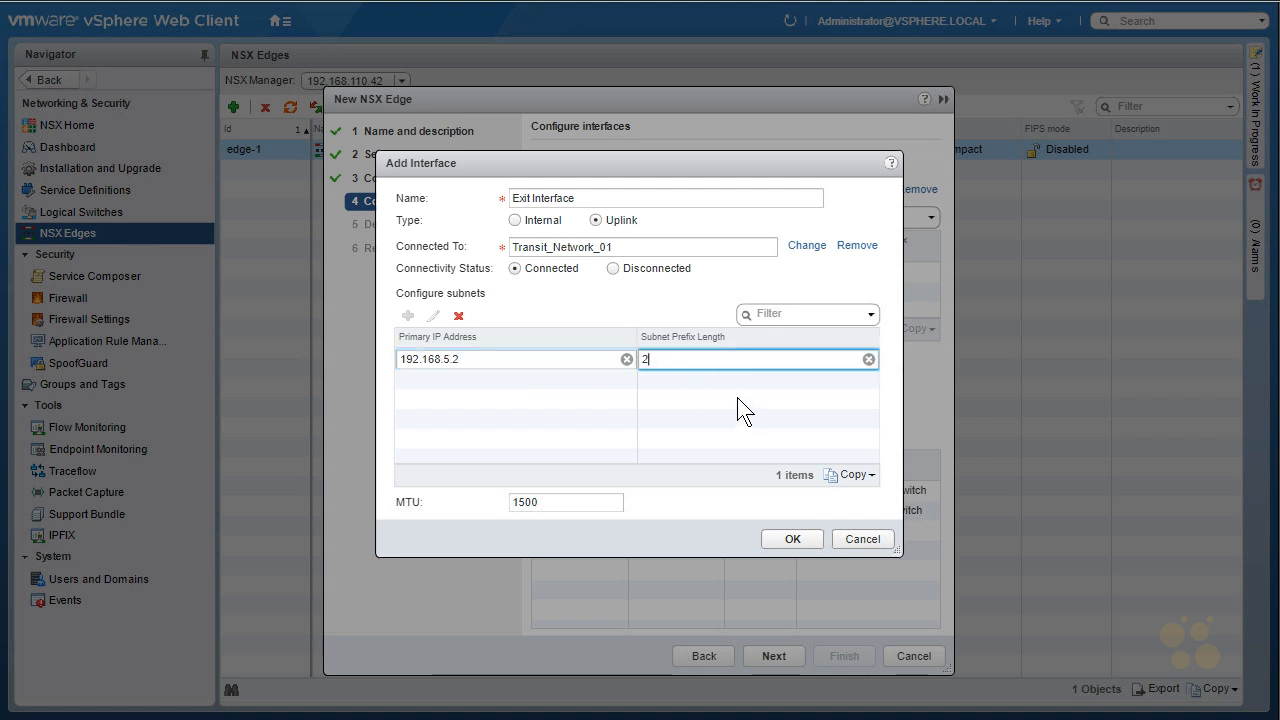
{"action": "left_click", "coordinate": [793, 537]}
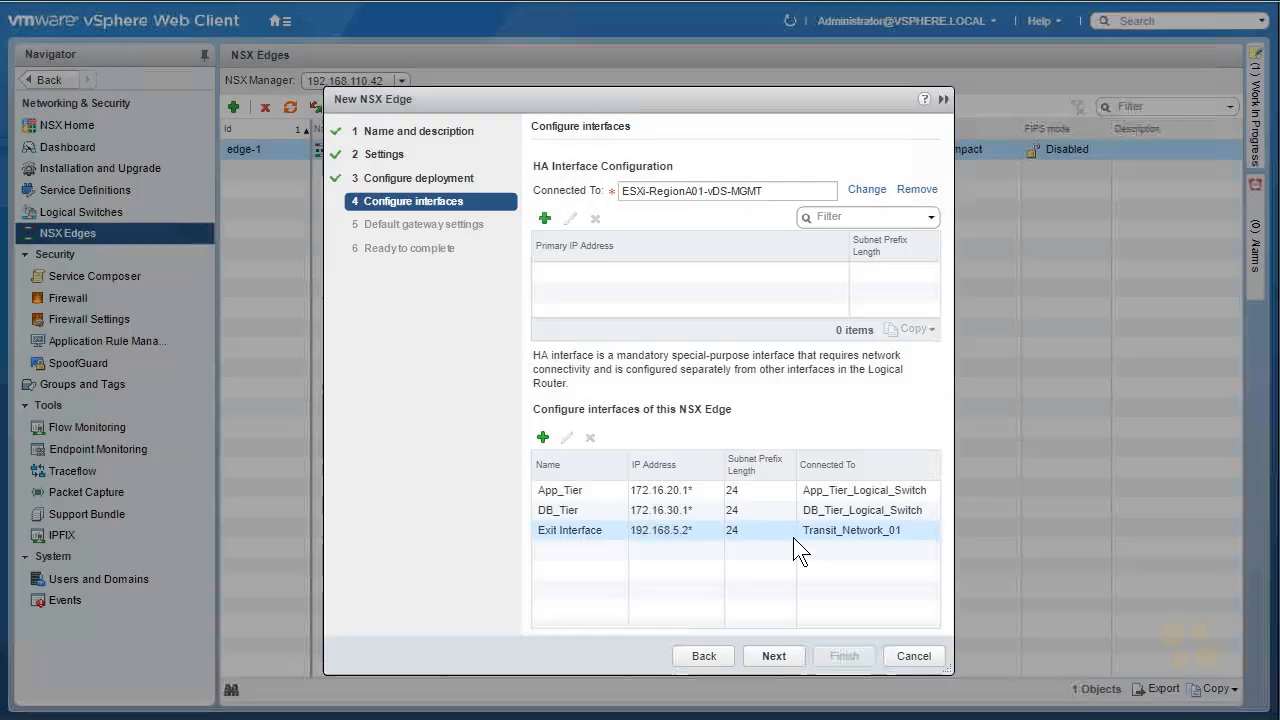
{"action": "left_click", "coordinate": [771, 656]}
- Set the default gateway to 192.168.5.1 via the Exit Interface vNIC
{"action": "mouse_move", "coordinate": [718, 148]}
{"action": "left_mouse_down"}
{"action": "mouse_move", "coordinate": [743, 152]}
{"action": "mouse_move", "coordinate": [756, 175]}
{"action": "left_mouse_up"}
{"action": "left_click_drag", "start_coordinate": [751, 149], "coordinate": [757, 163]}
{"action": "left_click_drag", "start_coordinate": [773, 147], "coordinate": [799, 167]}
{"action": "left_click_drag", "start_coordinate": [808, 165], "coordinate": [829, 136]}
{"action": "left_click_drag", "start_coordinate": [837, 137], "coordinate": [840, 161]}
{"action": "mouse_move", "coordinate": [857, 137]}
{"action": "left_mouse_down"}
{"action": "mouse_move", "coordinate": [880, 185]}
{"action": "mouse_move", "coordinate": [968, 152]}
{"action": "left_mouse_up"}
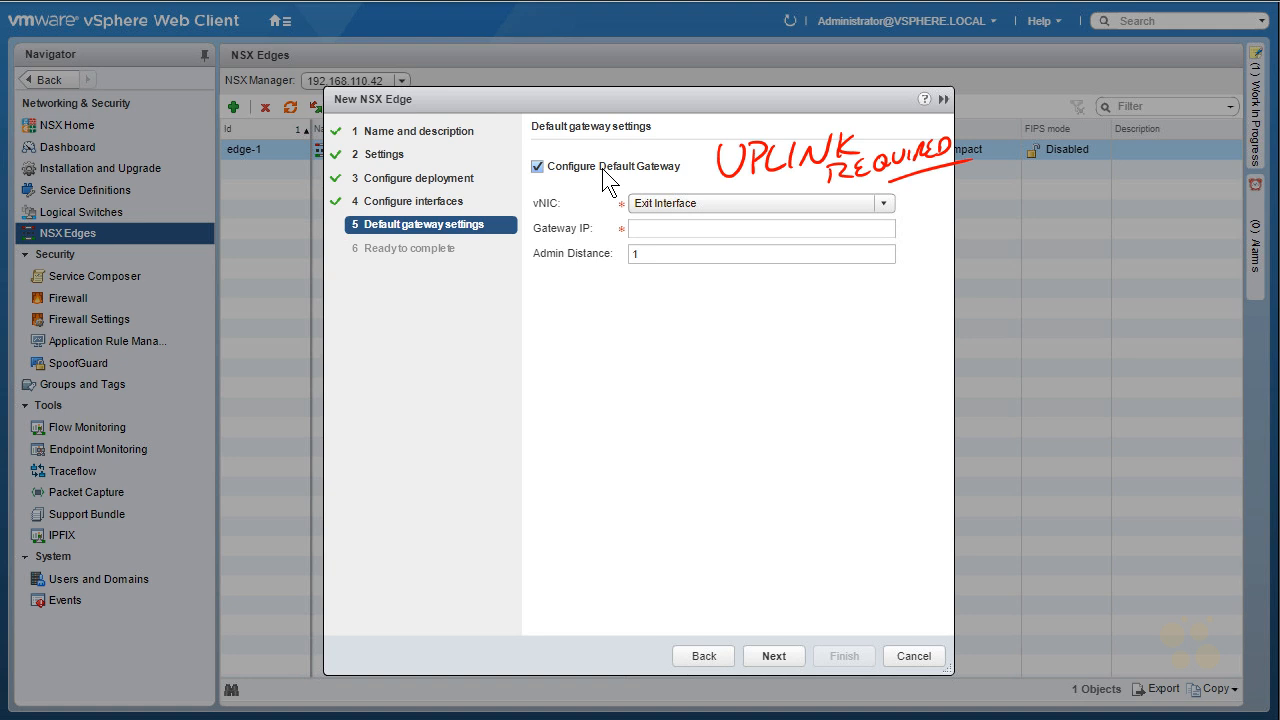
{"action": "left_click", "coordinate": [669, 204]}
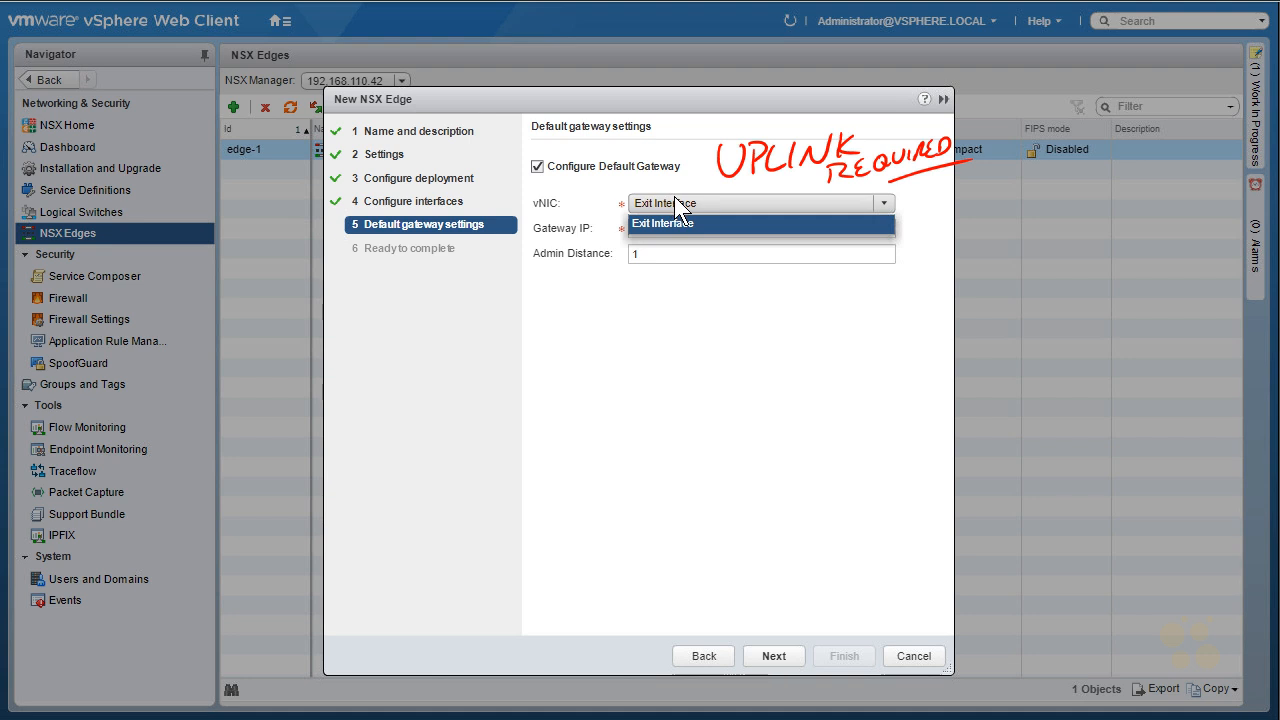
{"action": "left_click", "coordinate": [676, 202]}
{"action": "key", "text": "Tab"}
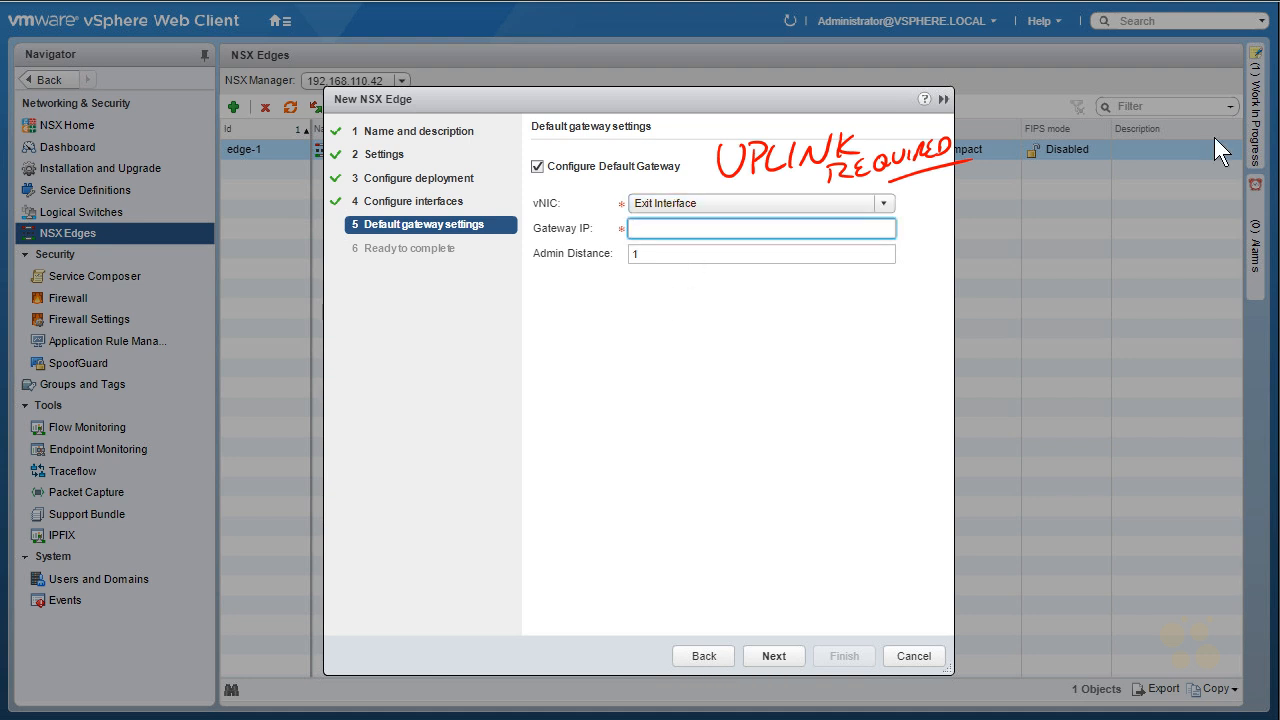
{"action": "type", "text": "192.168.5.1"}
- Finish the wizard to deploy Lab_Router and select it in the NSX Edges list
{"action": "left_click", "coordinate": [768, 655]}
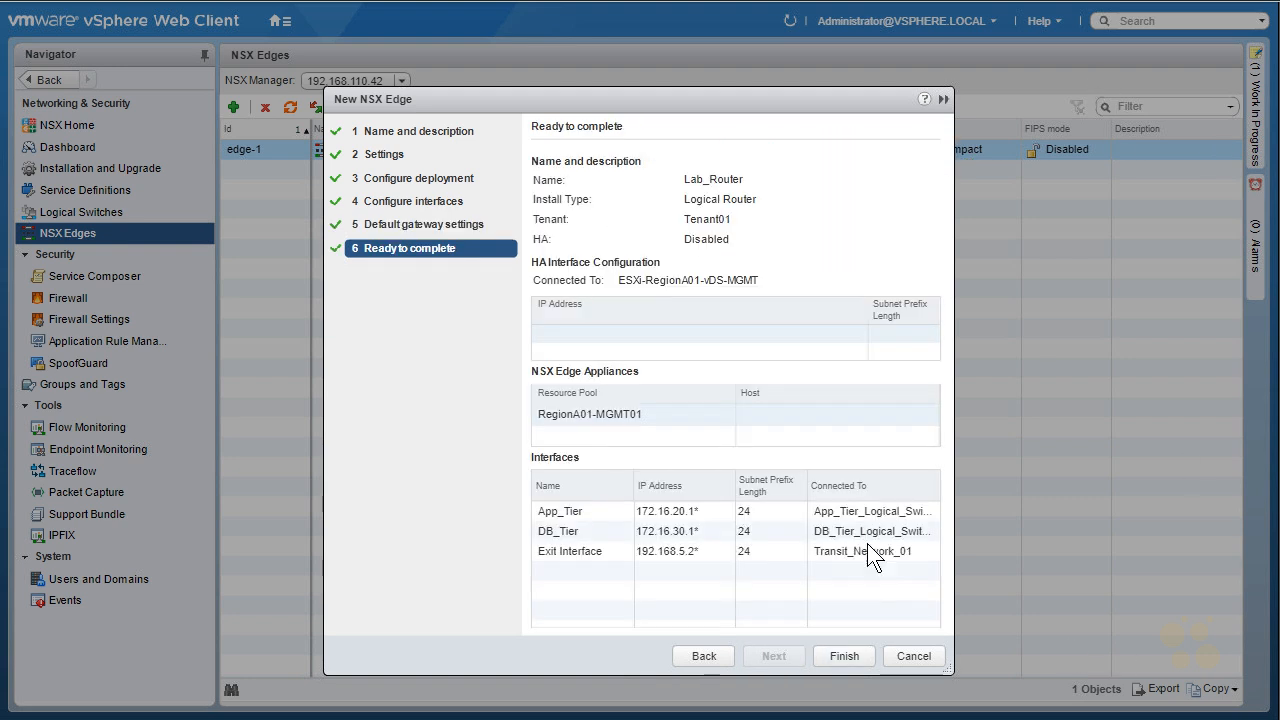
{"action": "left_click", "coordinate": [845, 655]}
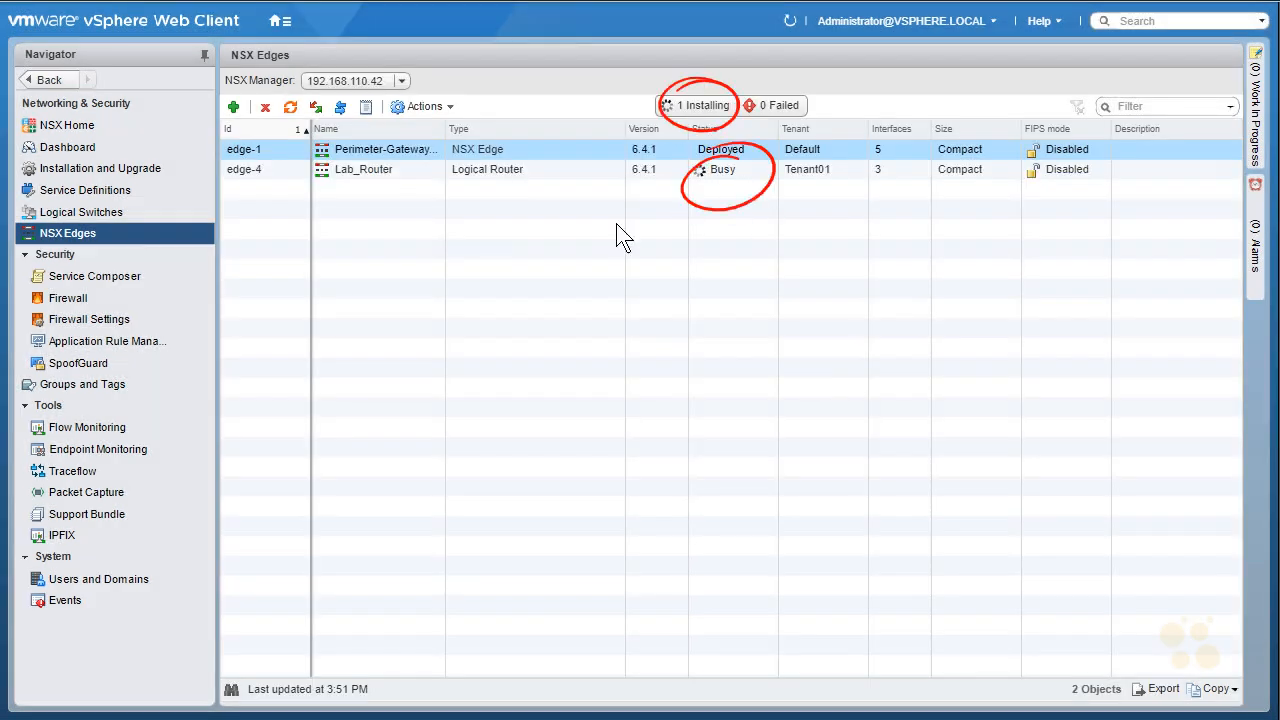
{"action": "left_click", "coordinate": [722, 172]}
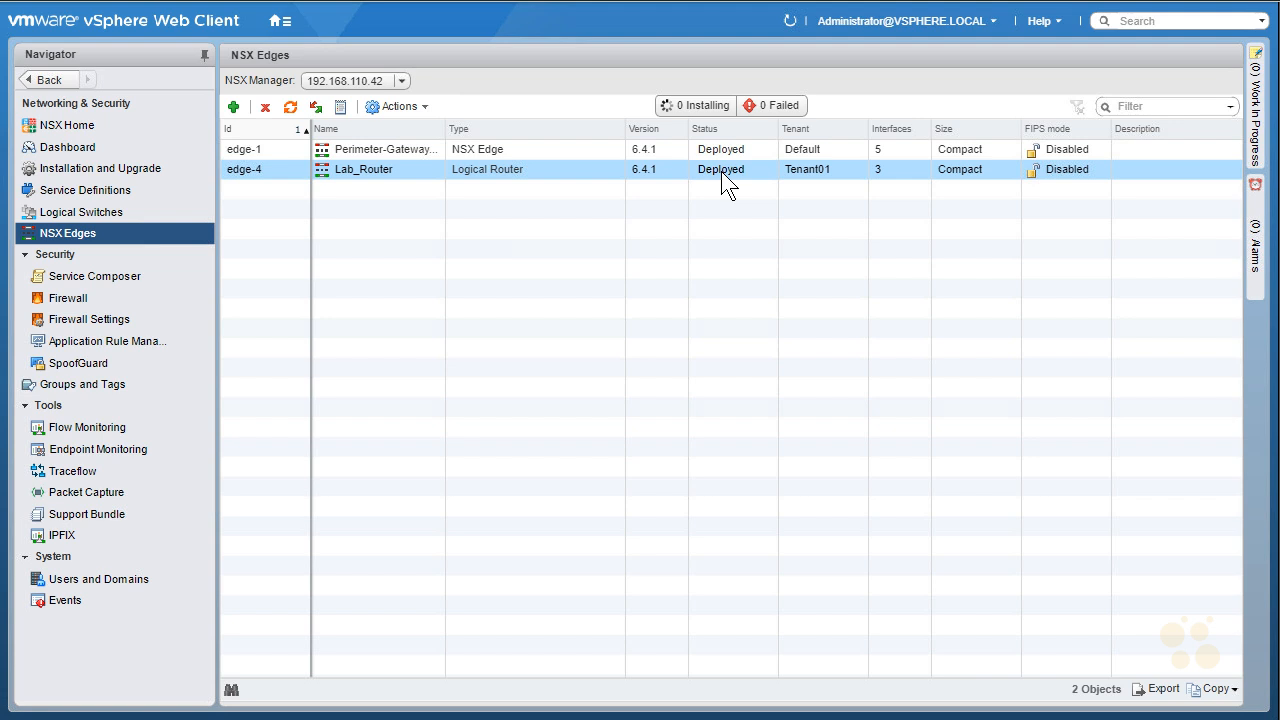
- Review Lab_Router's interfaces, then launch app-01a_corp.local's web console from Hosts and Clusters
{"action": "double_click", "coordinate": [400, 171]}
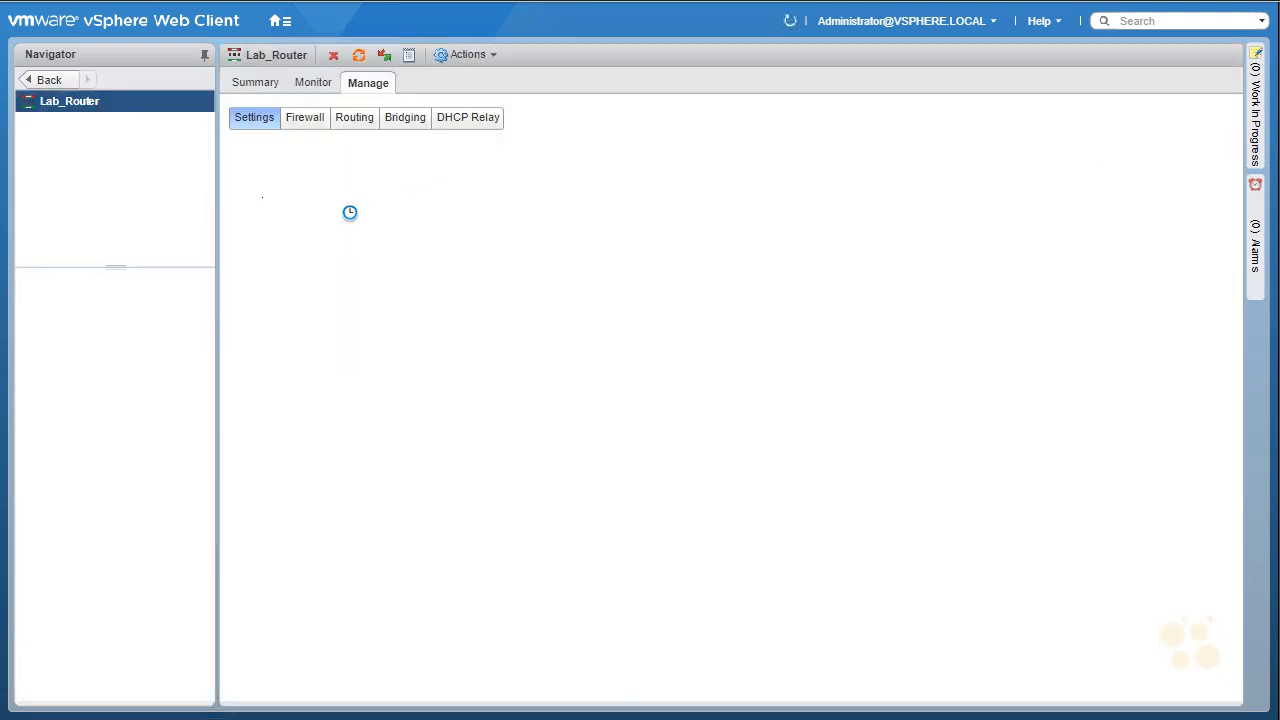
{"action": "left_click", "coordinate": [282, 196]}
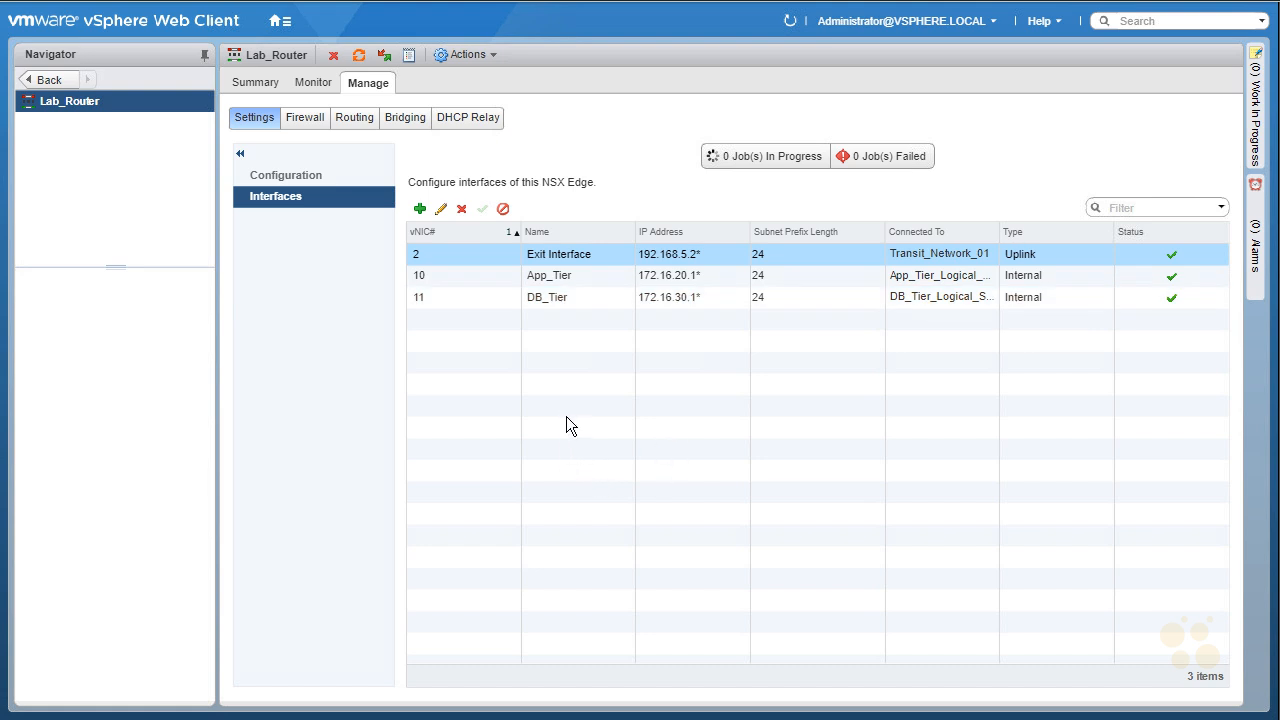
{"action": "left_click", "coordinate": [278, 24]}
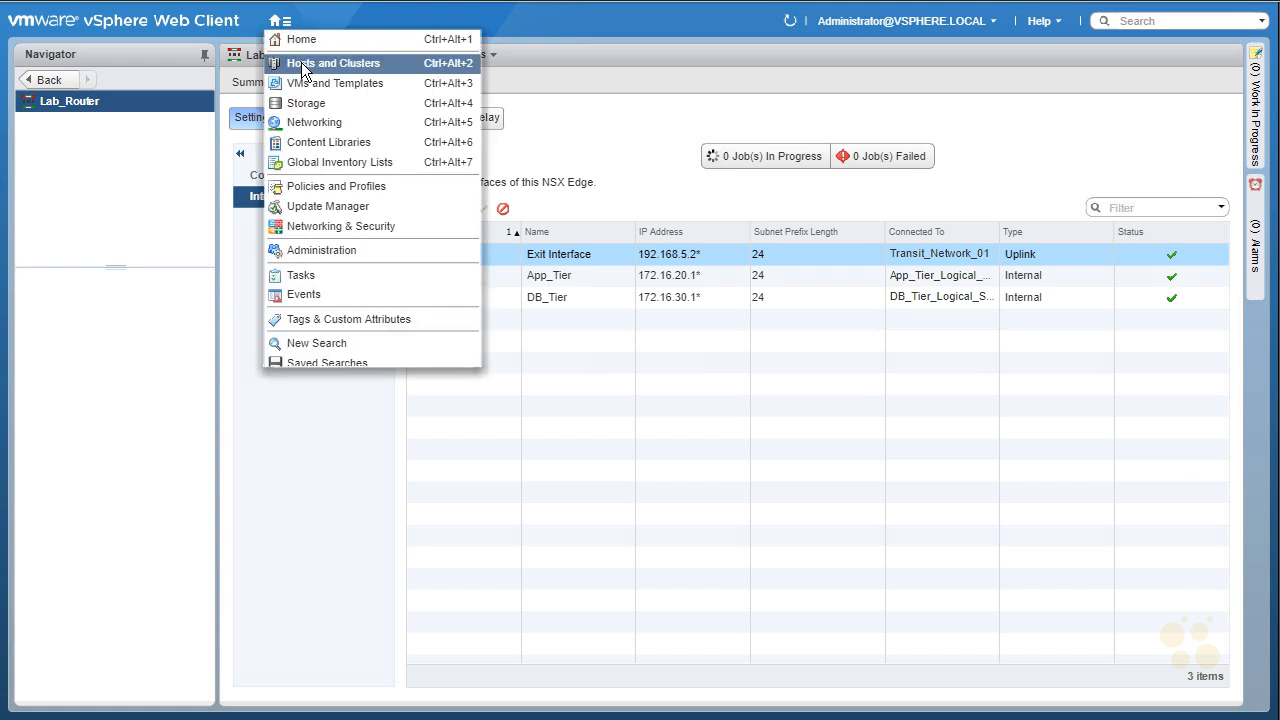
{"action": "left_click", "coordinate": [301, 62]}
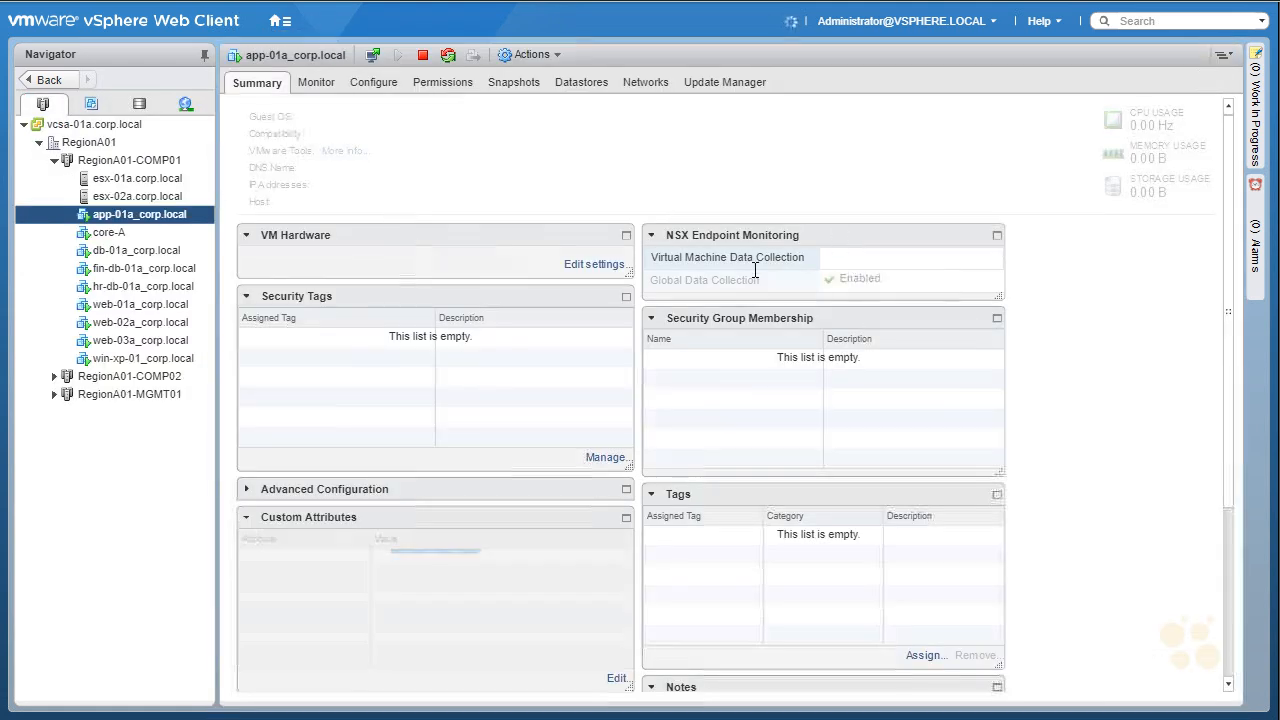
{"action": "key", "text": "F11"}
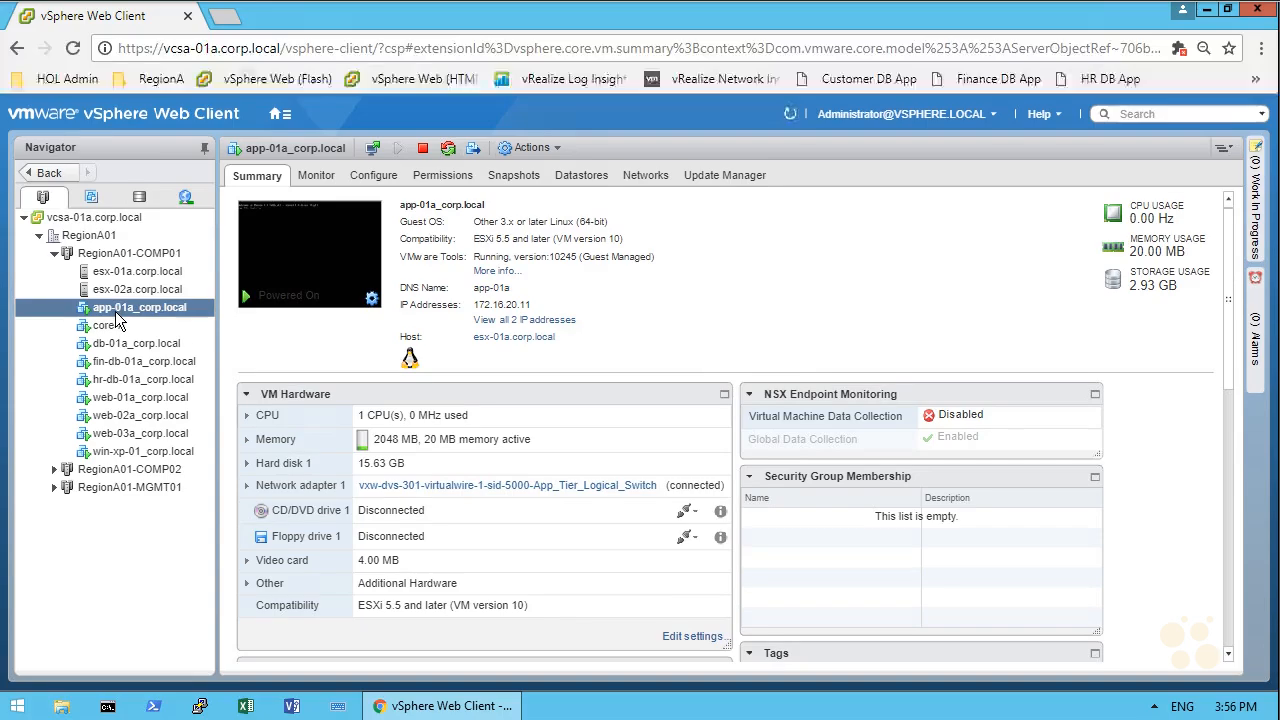
{"action": "left_click", "coordinate": [300, 268]}
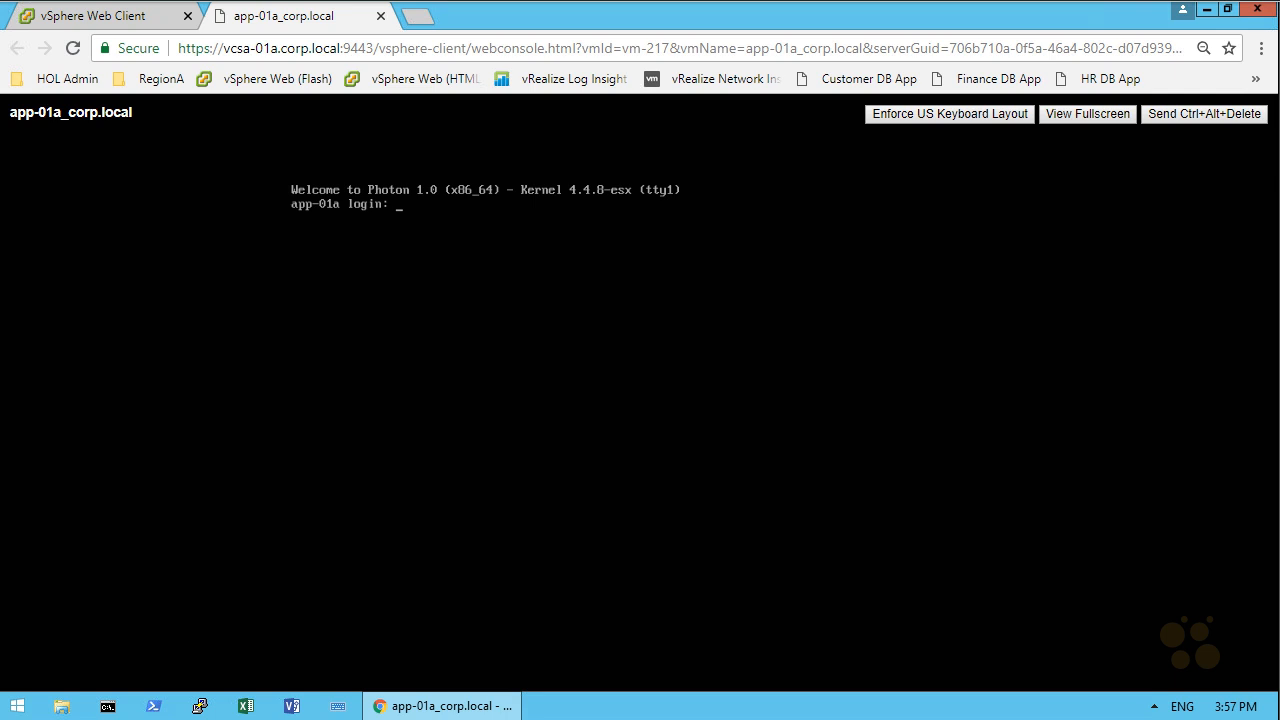
- Log in to app-01a as root with the account password and run ifconfig
{"action": "type", "text": "root"}
{"action": "key", "text": "Return"}
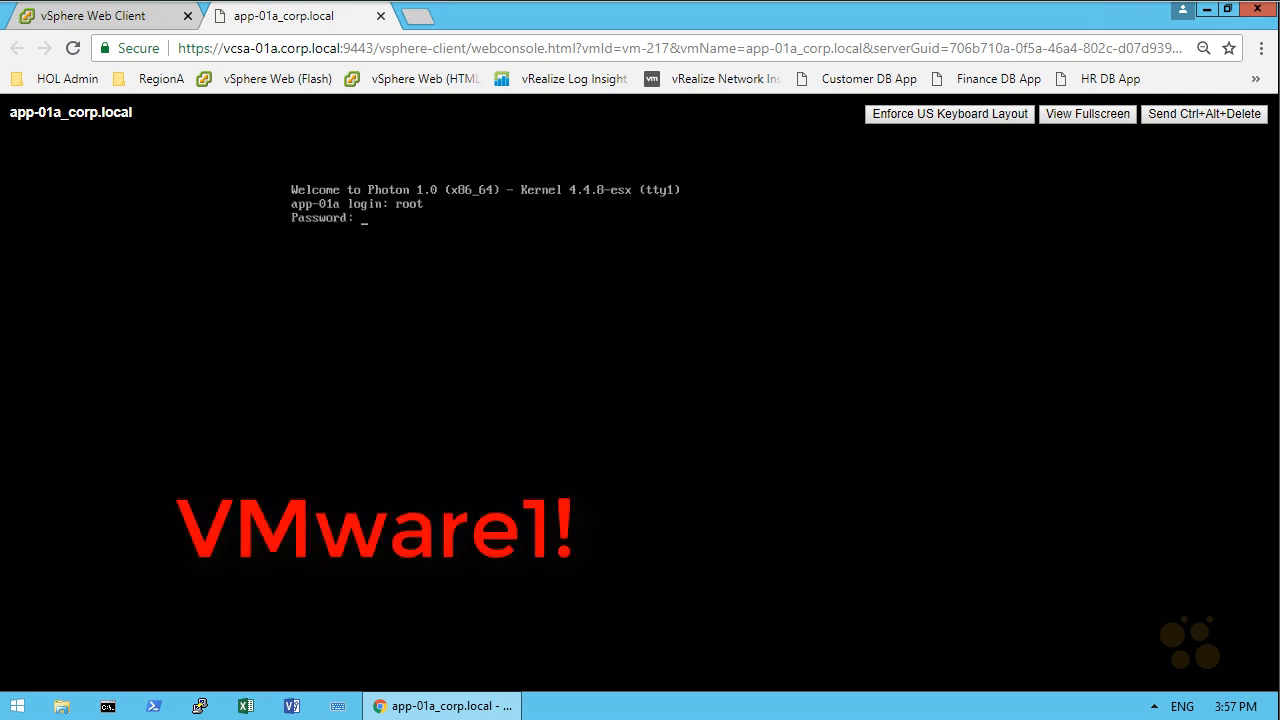
{"action": "type", "text": "VMware1!"}
{"action": "key", "text": "Return"}
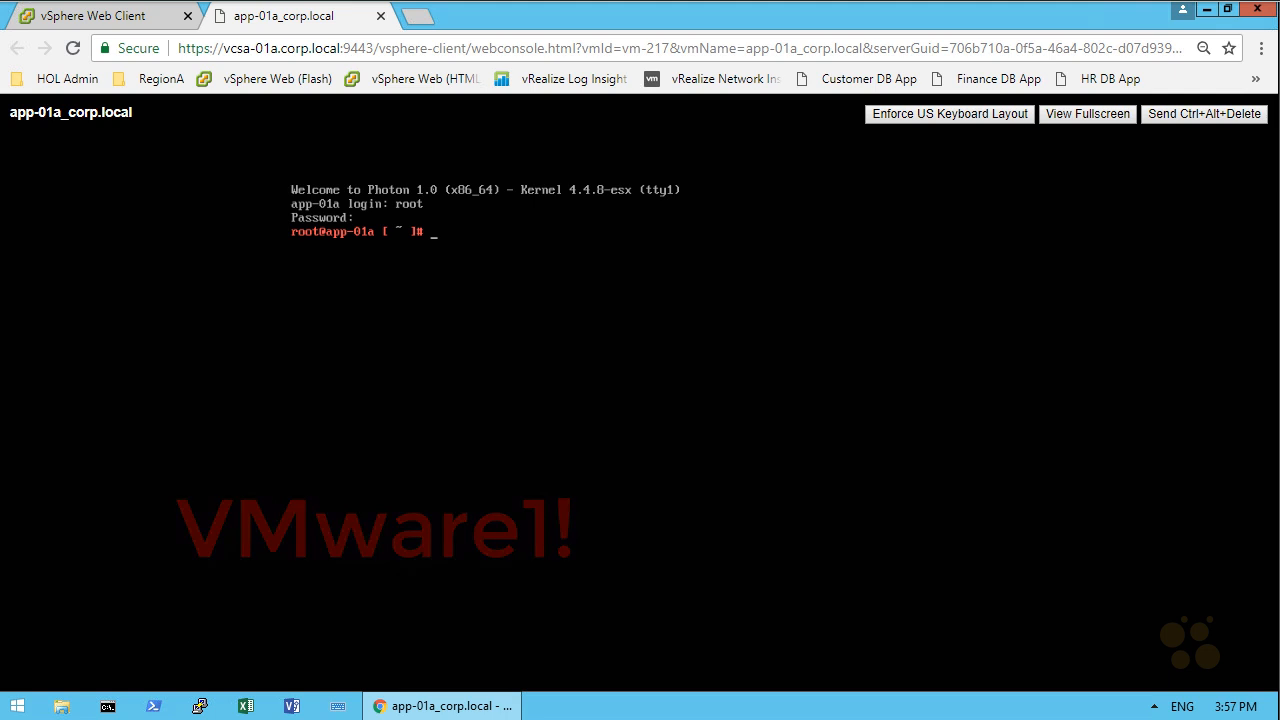
{"action": "type", "text": "ifconfig"}
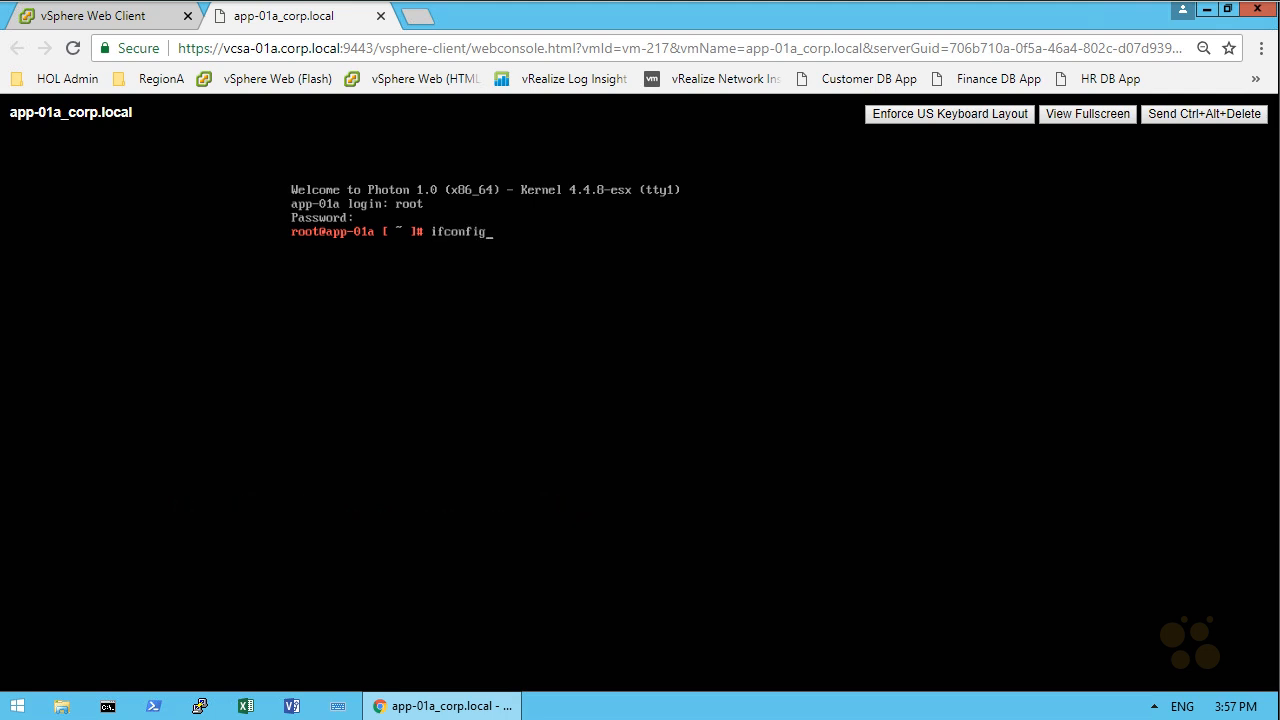
{"action": "key", "text": "Return"}
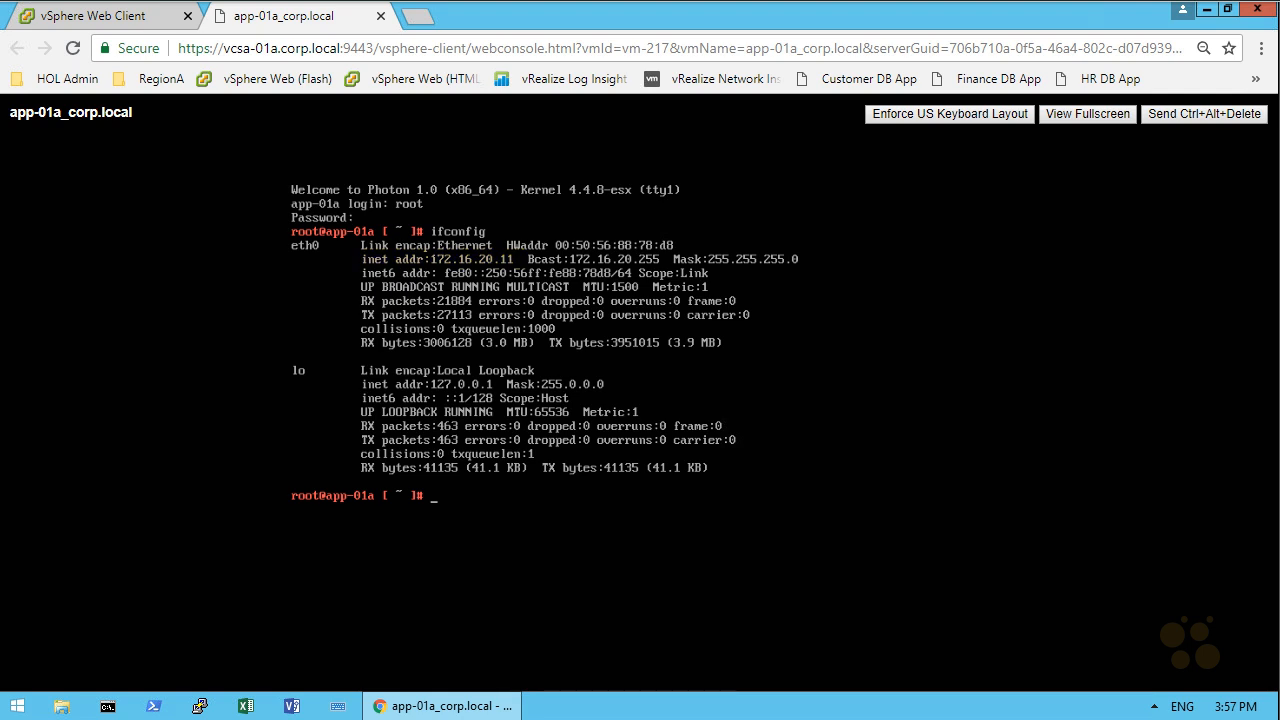
- Ping the App_Tier gateway 172.16.20.1 and the DB tier host 172.16.30.11
{"action": "type", "text": "ping 172.16.20.1"}
{"action": "key", "text": "Return"}
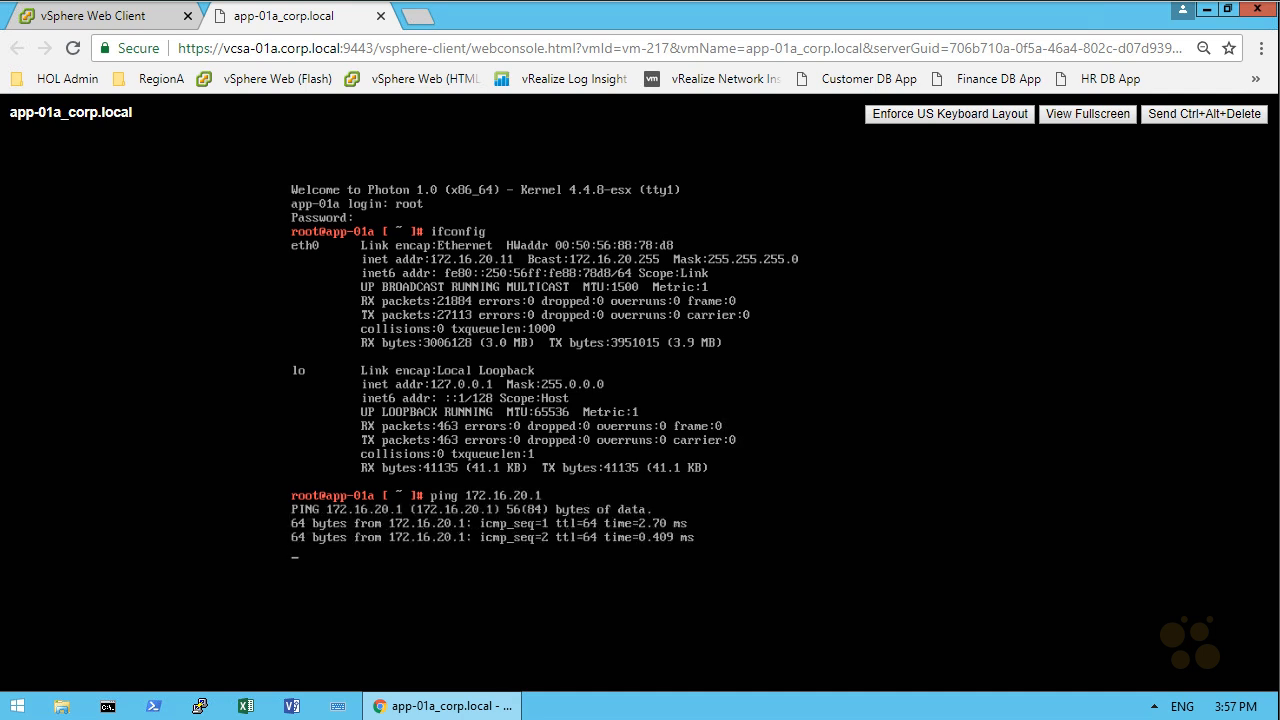
{"action": "key", "text": "ctrl+c"}
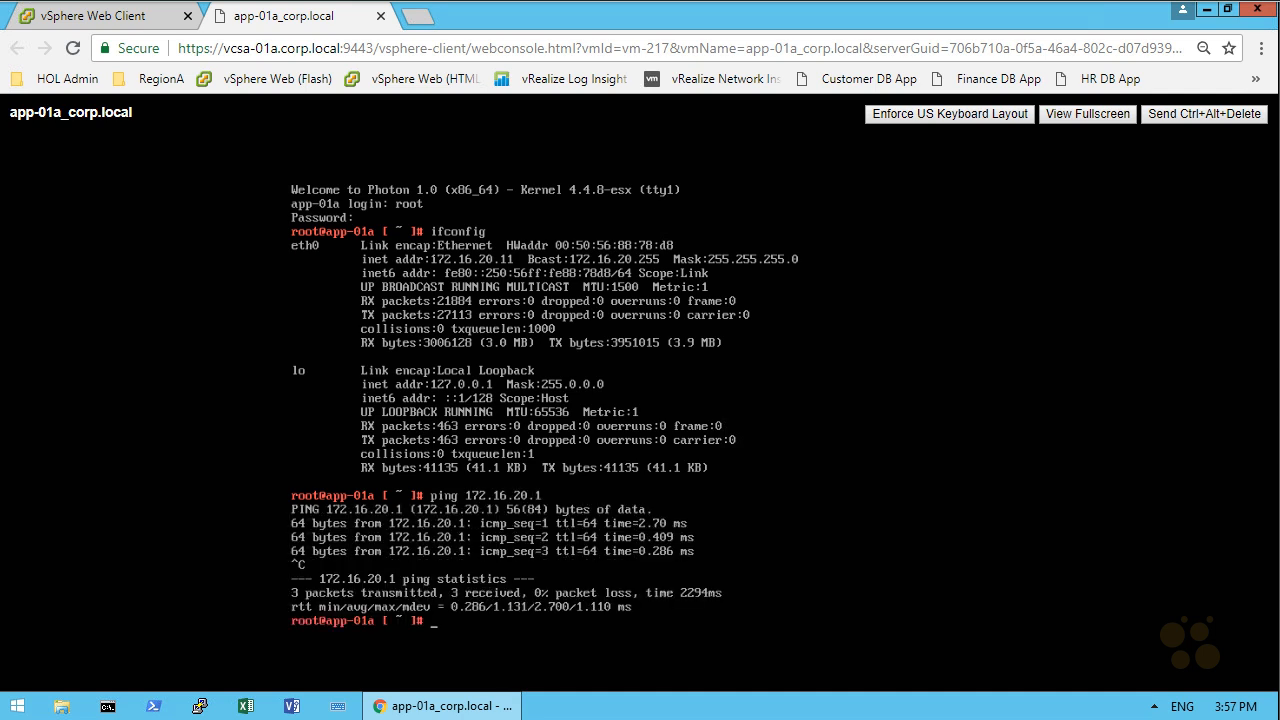
{"action": "type", "text": "ping"}
{"action": "type", "text": "172.16.30.11"}
{"action": "key", "text": "Return"}
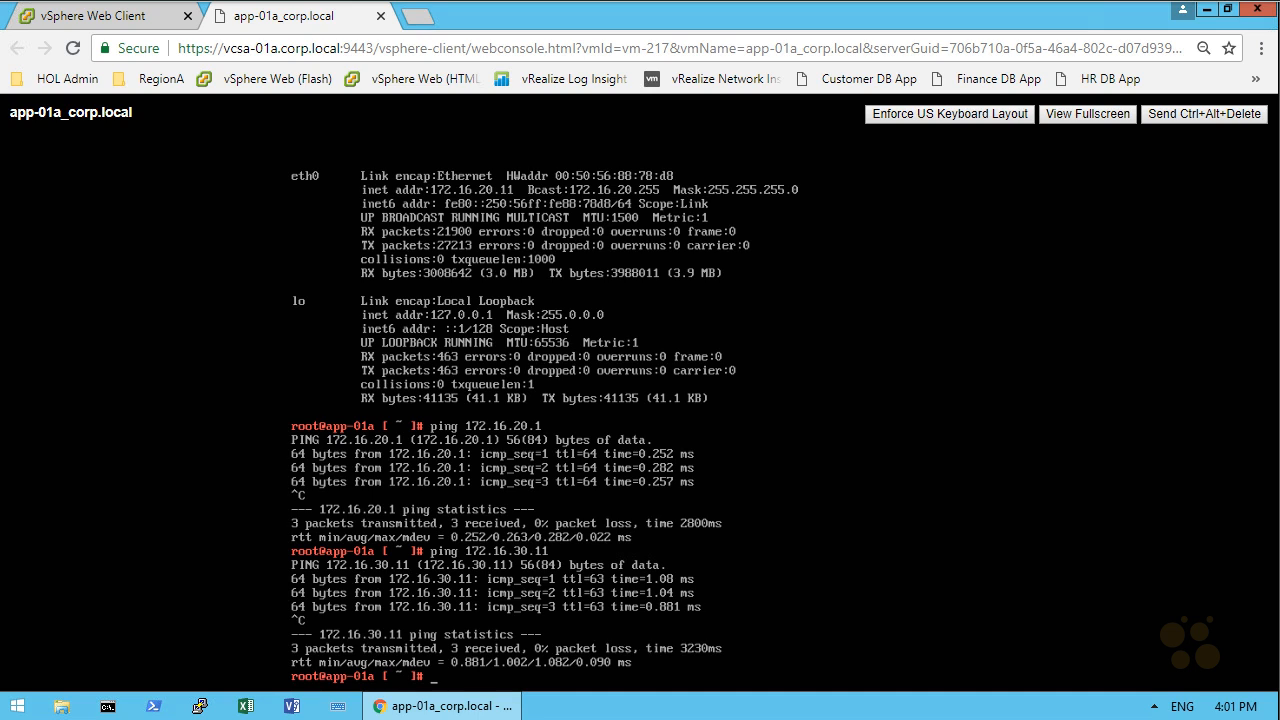
- Ping 192.168.5.1, which shows 100% loss, then 192.168.5.2, which replies
{"action": "type", "text": "ping 192.168.5.1"}
{"action": "key", "text": "Return"}
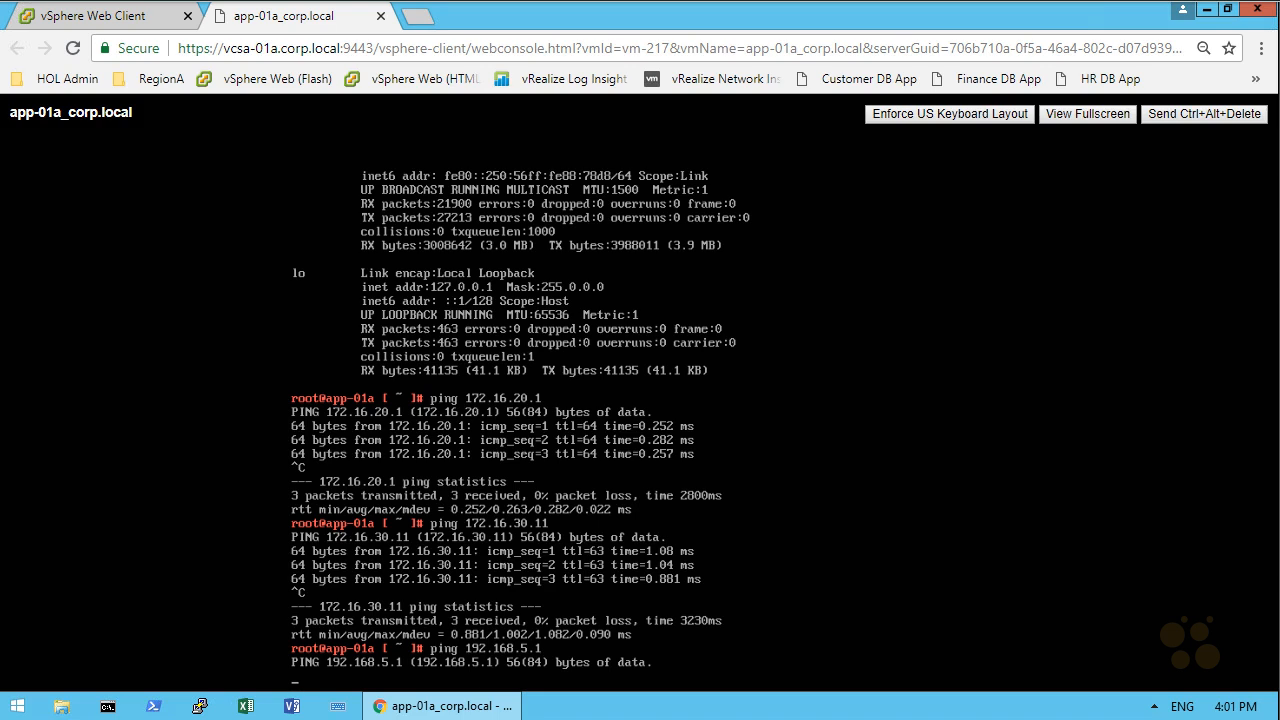
{"action": "key", "text": "ctrl+c"}
{"action": "key", "text": "Up"}
{"action": "key", "text": "BackSpace"}
{"action": "type", "text": "2"}
{"action": "key", "text": "Return"}
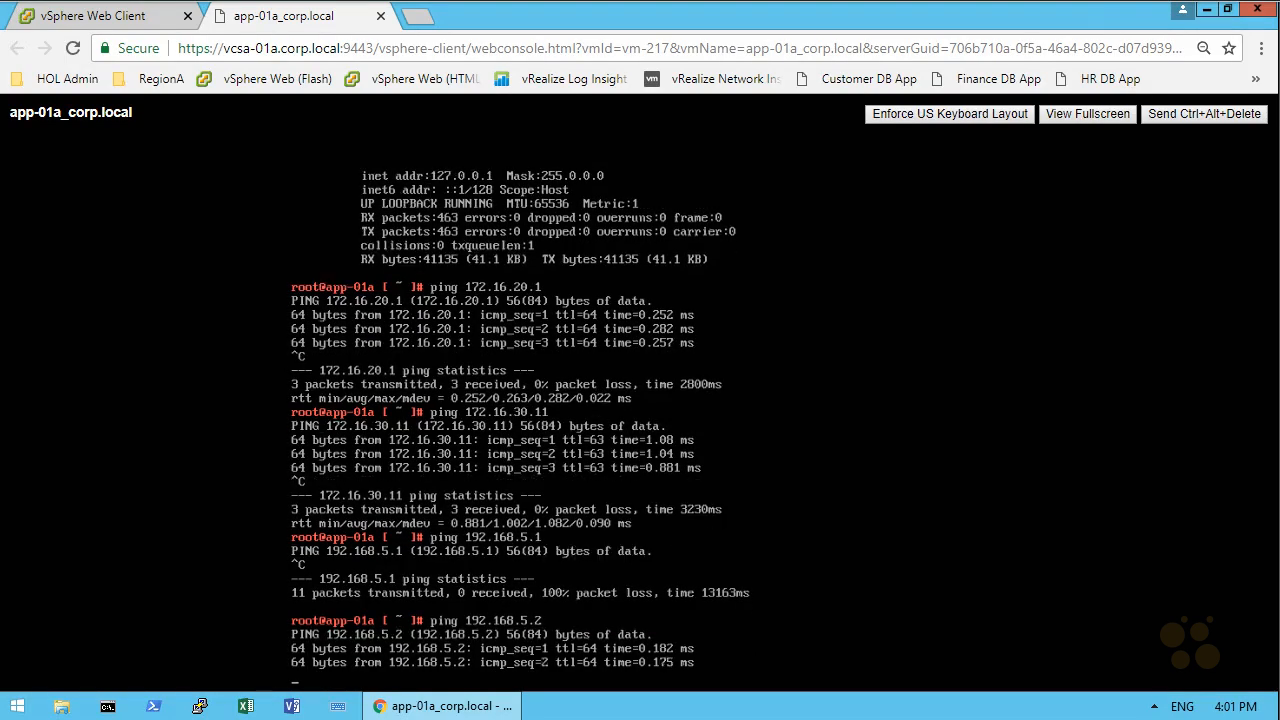
{"action": "key", "text": "ctrl+c"}
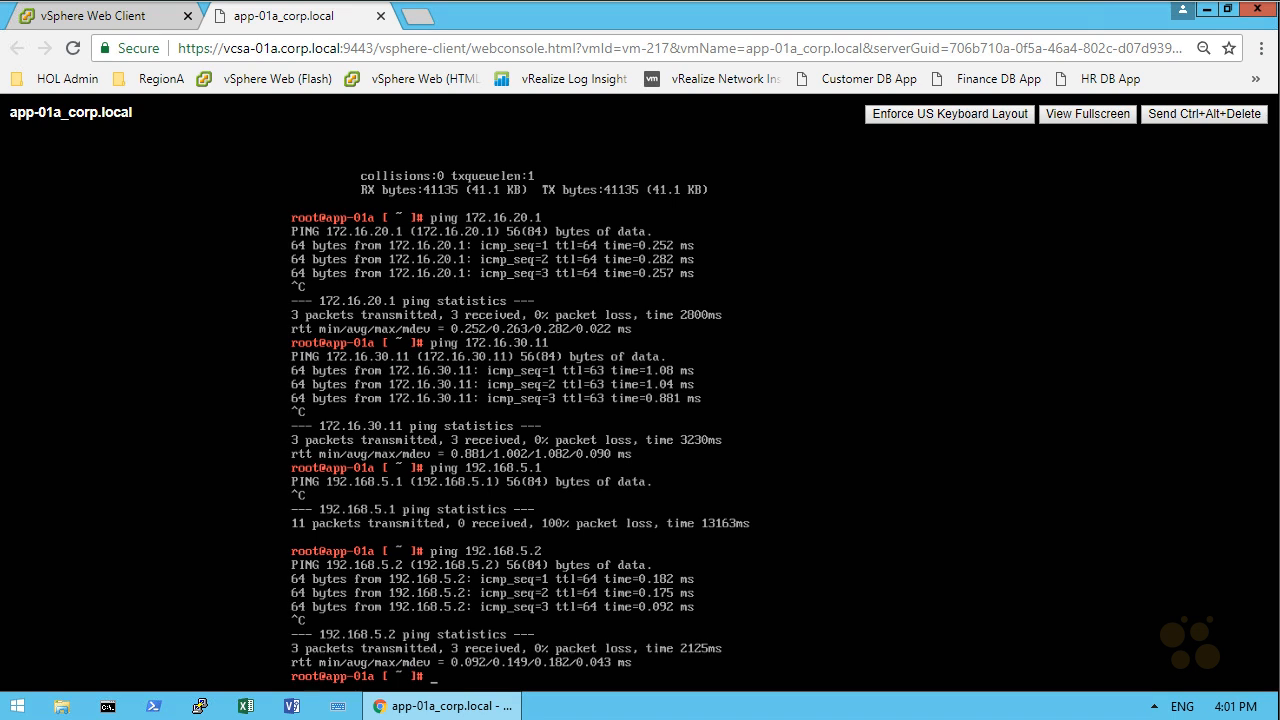
{"action": "left_click_drag", "start_coordinate": [865, 520], "coordinate": [898, 556]}
{"action": "left_click_drag", "start_coordinate": [861, 507], "coordinate": [892, 545]}
{"action": "left_click_drag", "start_coordinate": [850, 608], "coordinate": [872, 600]}
{"action": "left_click_drag", "start_coordinate": [885, 588], "coordinate": [886, 600]}
{"action": "left_click_drag", "start_coordinate": [1053, 514], "coordinate": [1100, 553]}
{"action": "left_click_drag", "start_coordinate": [1064, 497], "coordinate": [1094, 542]}
{"action": "left_click_drag", "start_coordinate": [1057, 588], "coordinate": [1050, 608]}
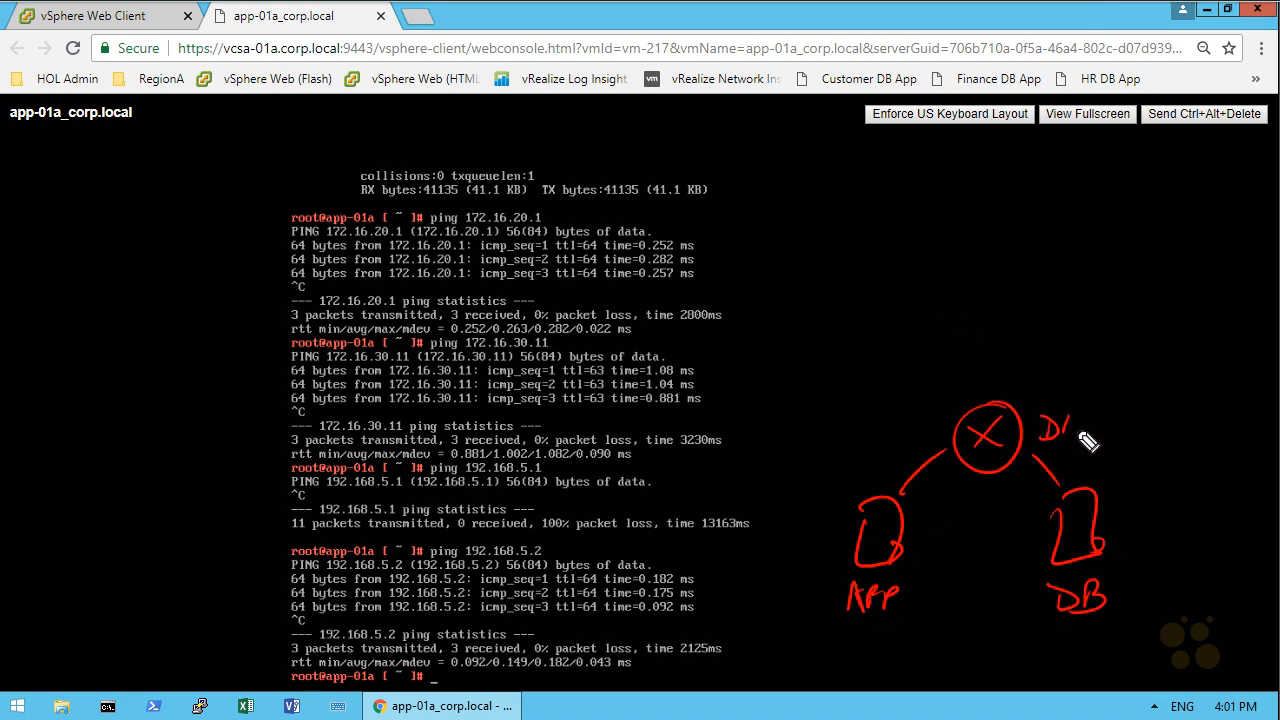
{"action": "left_click_drag", "start_coordinate": [1086, 416], "coordinate": [1103, 437]}
{"action": "left_click_drag", "start_coordinate": [968, 256], "coordinate": [962, 262]}
{"action": "left_click_drag", "start_coordinate": [961, 270], "coordinate": [986, 292]}
{"action": "left_click_drag", "start_coordinate": [983, 270], "coordinate": [961, 294]}
{"action": "left_click_drag", "start_coordinate": [985, 317], "coordinate": [982, 396]}
{"action": "left_click_drag", "start_coordinate": [1114, 263], "coordinate": [1114, 290]}
{"action": "left_click_drag", "start_coordinate": [804, 632], "coordinate": [800, 654]}
{"action": "left_click_drag", "start_coordinate": [1059, 634], "coordinate": [1059, 648]}
{"action": "left_click_drag", "start_coordinate": [1027, 338], "coordinate": [1022, 361]}
{"action": "left_click_drag", "start_coordinate": [1046, 341], "coordinate": [1041, 360]}
{"action": "left_click_drag", "start_coordinate": [1090, 338], "coordinate": [1086, 360]}
{"action": "left_click_drag", "start_coordinate": [1146, 333], "coordinate": [1142, 354]}
{"action": "left_click_drag", "start_coordinate": [1208, 324], "coordinate": [1198, 353]}
{"action": "left_click_drag", "start_coordinate": [1211, 622], "coordinate": [1203, 647]}
{"action": "mouse_move", "coordinate": [952, 633]}
{"action": "left_mouse_down"}
{"action": "mouse_move", "coordinate": [944, 657]}
{"action": "mouse_move", "coordinate": [983, 657]}
{"action": "left_mouse_up"}
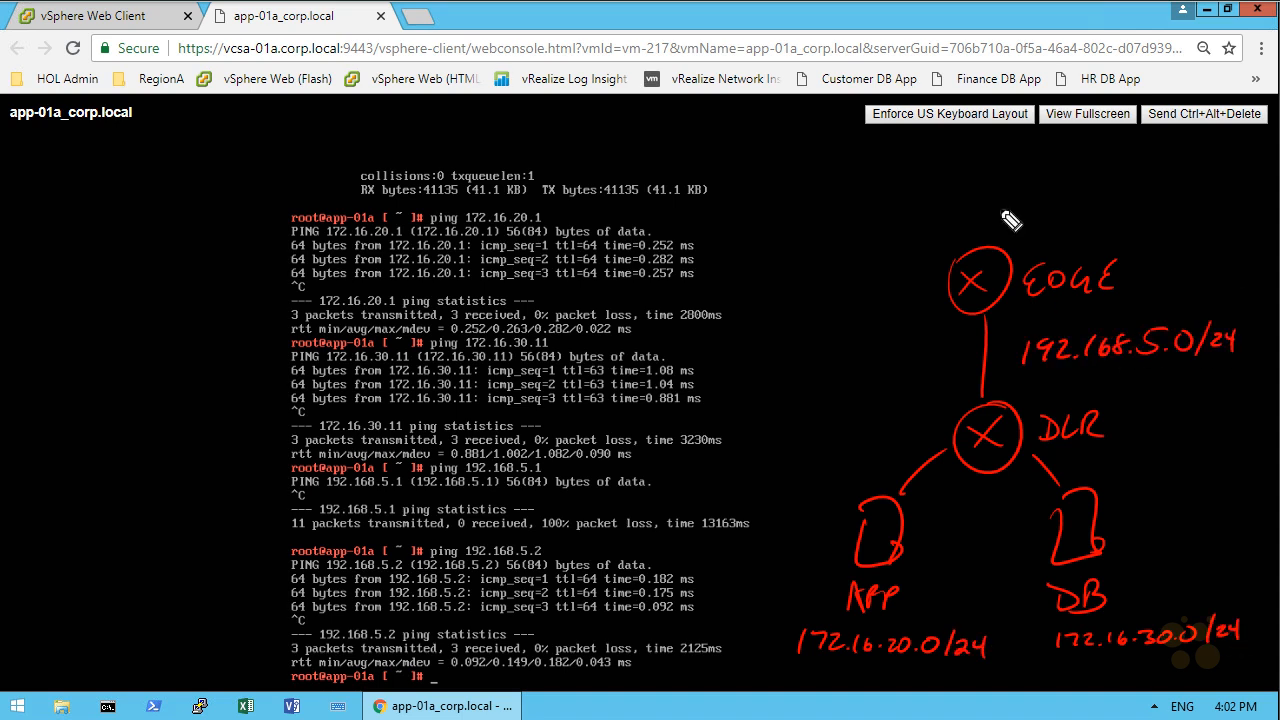
{"action": "mouse_move", "coordinate": [990, 396]}
{"action": "left_mouse_down"}
{"action": "mouse_move", "coordinate": [1000, 310]}
{"action": "mouse_move", "coordinate": [1014, 316]}
{"action": "left_mouse_up"}
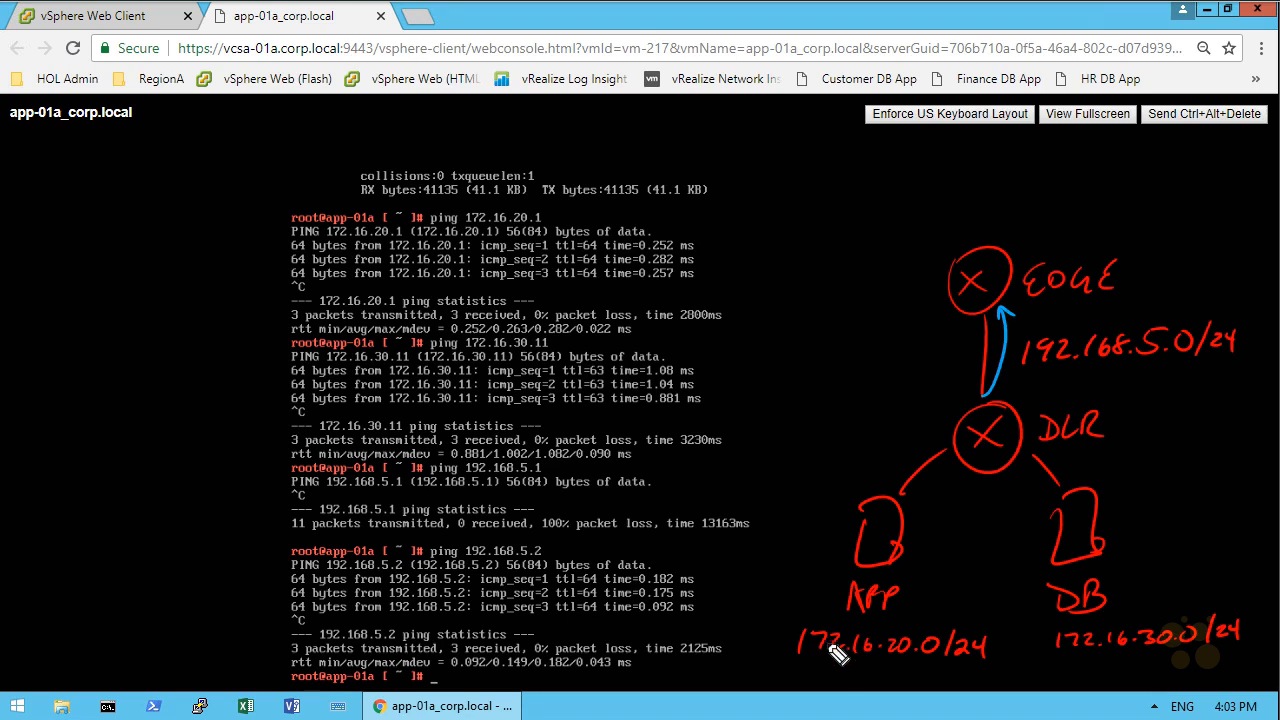
{"action": "left_click_drag", "start_coordinate": [797, 660], "coordinate": [967, 669]}
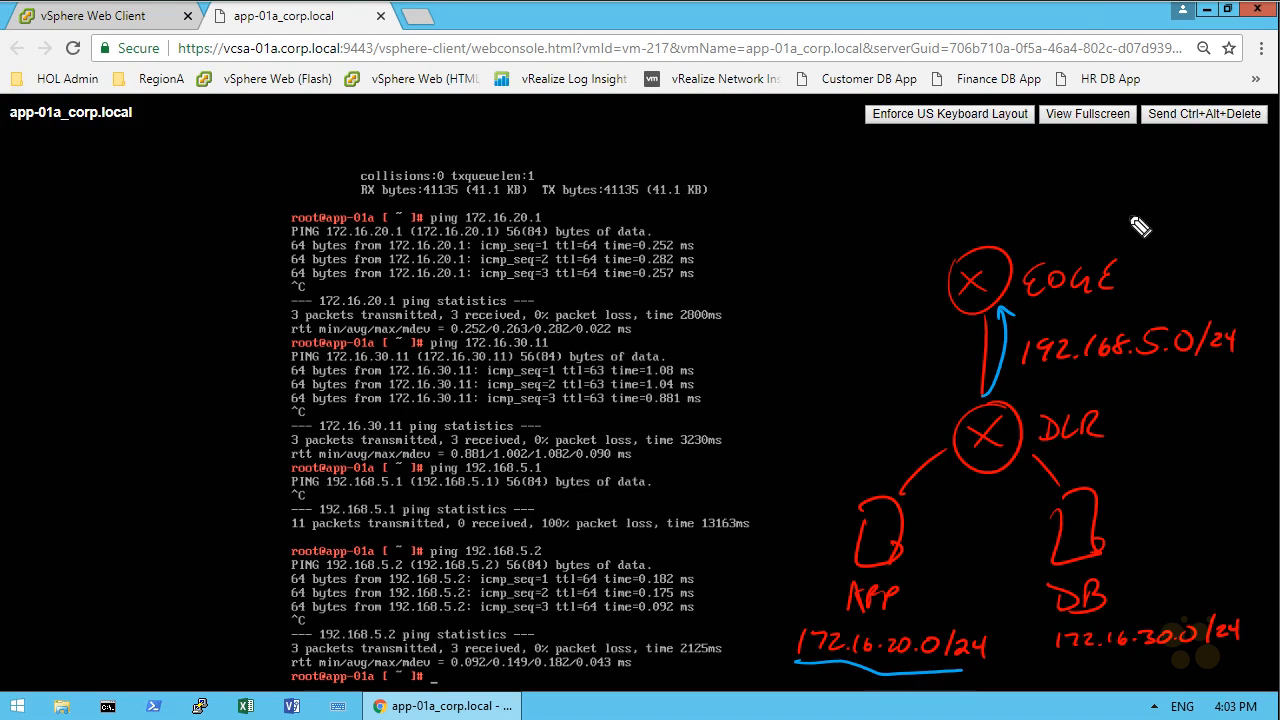
{"action": "mouse_move", "coordinate": [812, 664]}
{"action": "left_mouse_down"}
{"action": "mouse_move", "coordinate": [824, 619]}
{"action": "mouse_move", "coordinate": [1003, 684]}
{"action": "mouse_move", "coordinate": [913, 671]}
{"action": "left_mouse_up"}
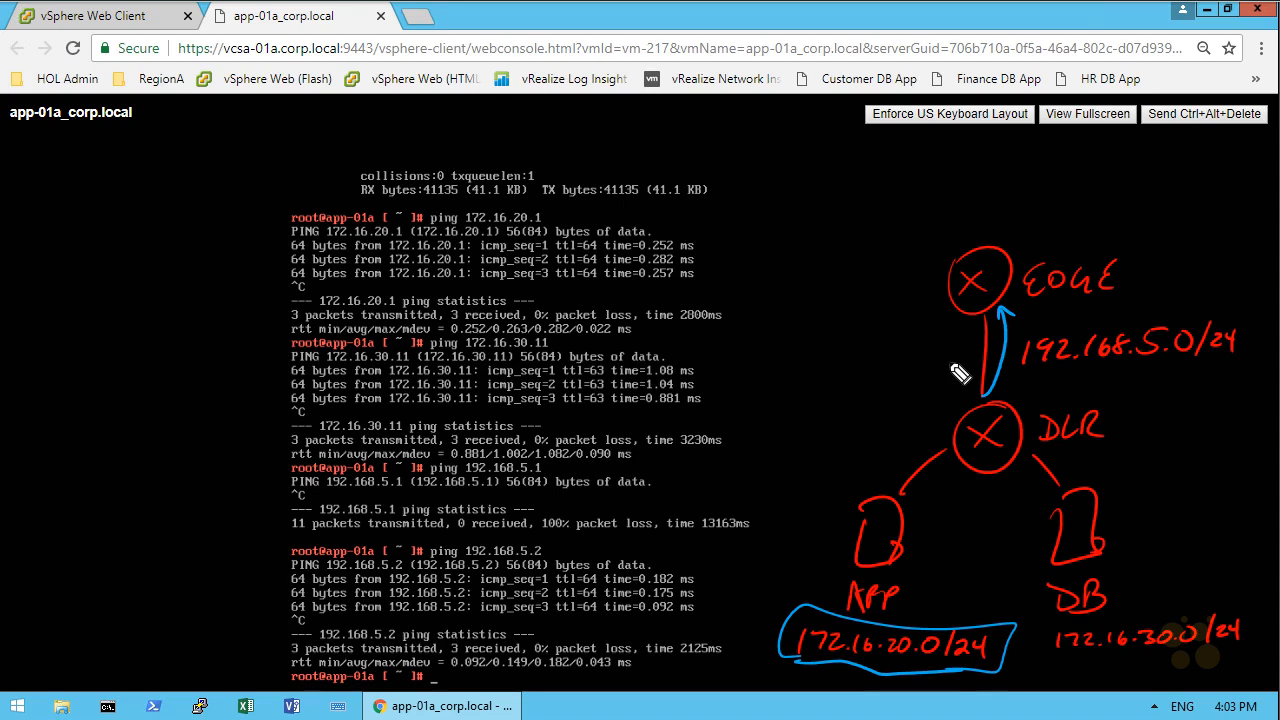
{"action": "mouse_move", "coordinate": [877, 586]}
{"action": "left_mouse_down"}
{"action": "mouse_move", "coordinate": [891, 603]}
{"action": "mouse_move", "coordinate": [1006, 423]}
{"action": "mouse_move", "coordinate": [1027, 315]}
{"action": "left_mouse_up"}
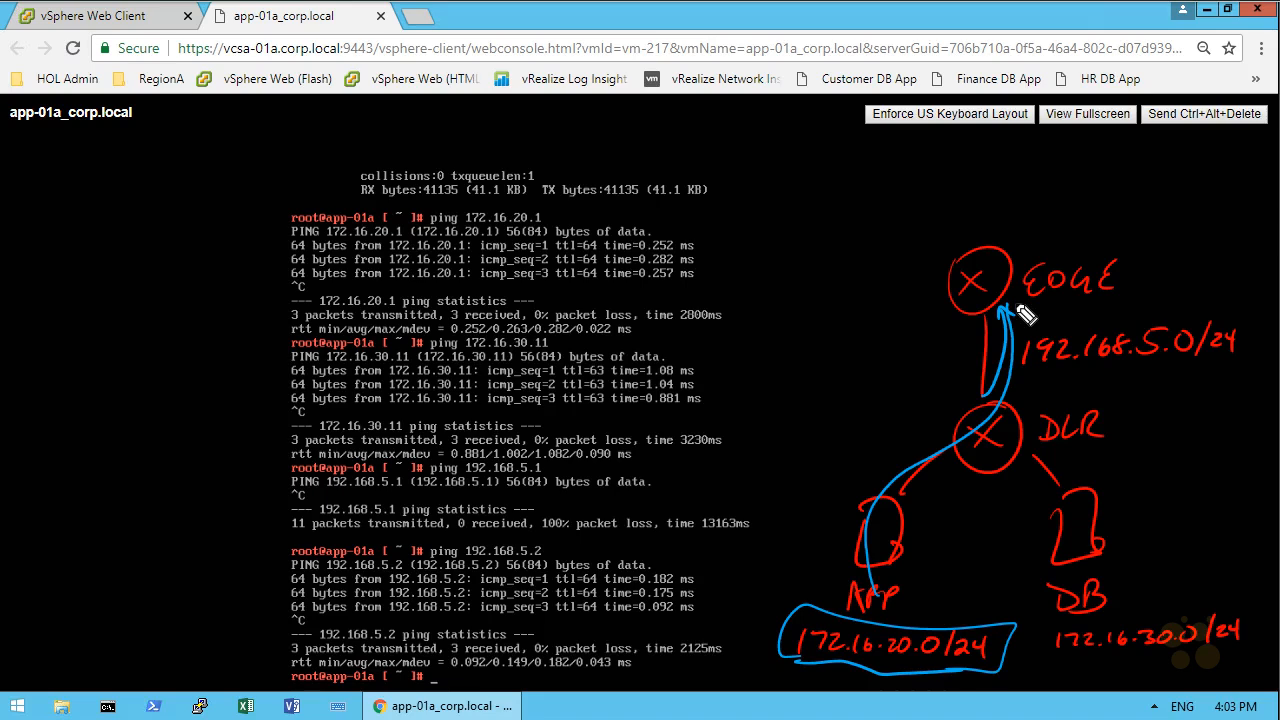
{"action": "left_click_drag", "start_coordinate": [900, 282], "coordinate": [920, 303]}
{"action": "left_click_drag", "start_coordinate": [921, 281], "coordinate": [900, 304]}
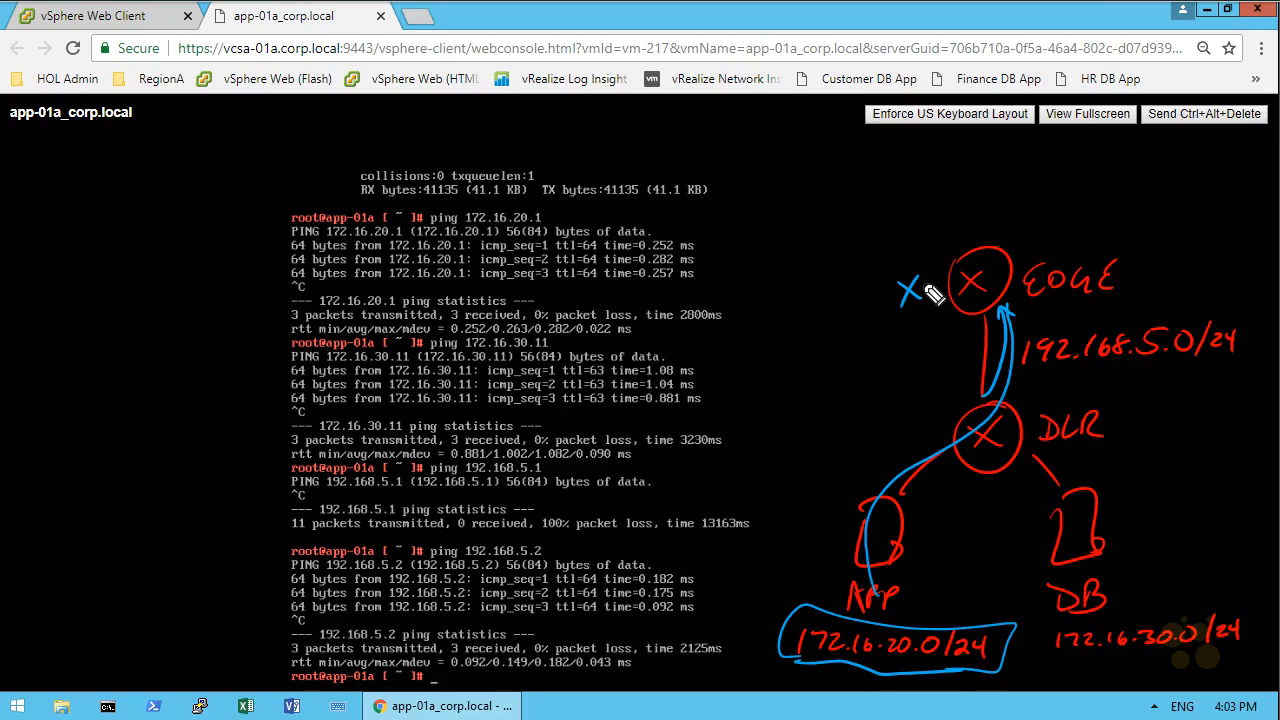
{"action": "mouse_move", "coordinate": [74, 321]}
{"action": "left_mouse_down"}
{"action": "mouse_move", "coordinate": [200, 249]}
{"action": "mouse_move", "coordinate": [74, 586]}
{"action": "mouse_move", "coordinate": [122, 551]}
{"action": "mouse_move", "coordinate": [134, 578]}
{"action": "left_mouse_up"}
{"action": "left_click_drag", "start_coordinate": [112, 530], "coordinate": [175, 511]}
{"action": "left_click_drag", "start_coordinate": [148, 522], "coordinate": [148, 576]}
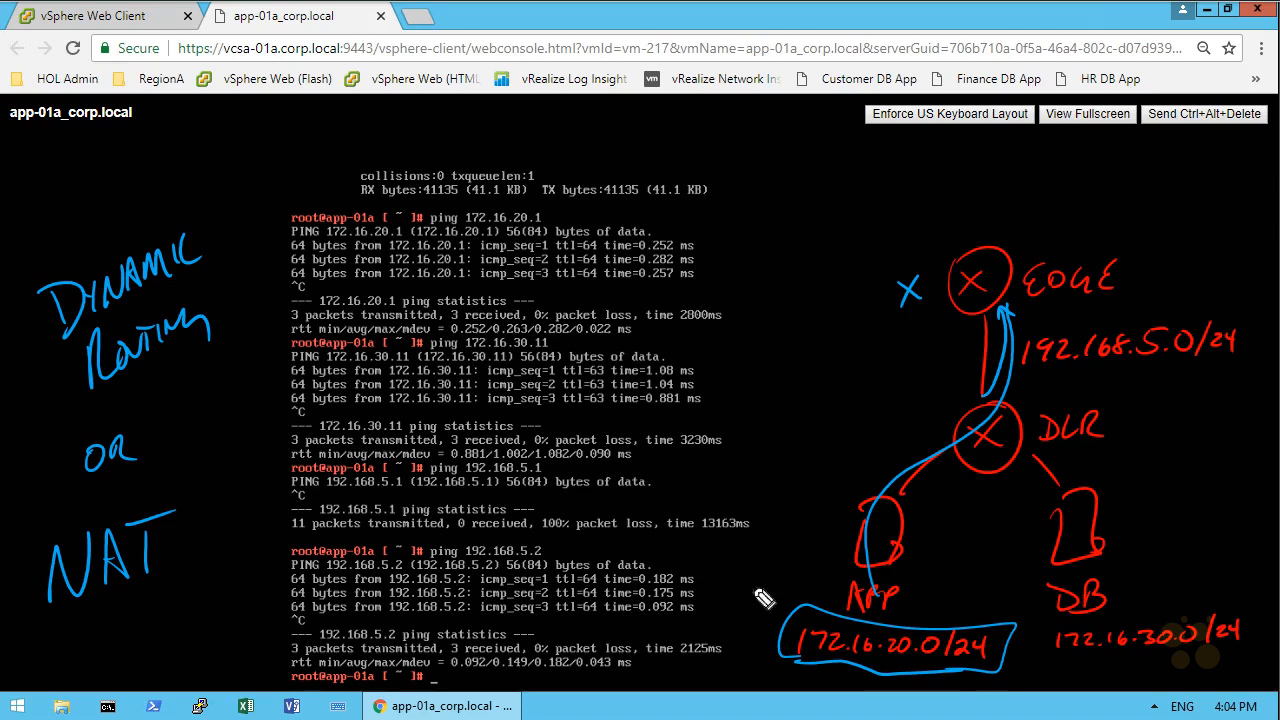
{"action": "mouse_move", "coordinate": [162, 540]}
{"action": "left_mouse_down"}
{"action": "mouse_move", "coordinate": [434, 563]}
{"action": "mouse_move", "coordinate": [705, 607]}
{"action": "left_mouse_up"}
{"action": "mouse_move", "coordinate": [1022, 374]}
{"action": "left_mouse_down"}
{"action": "mouse_move", "coordinate": [1190, 358]}
{"action": "mouse_move", "coordinate": [1165, 369]}
{"action": "left_mouse_up"}
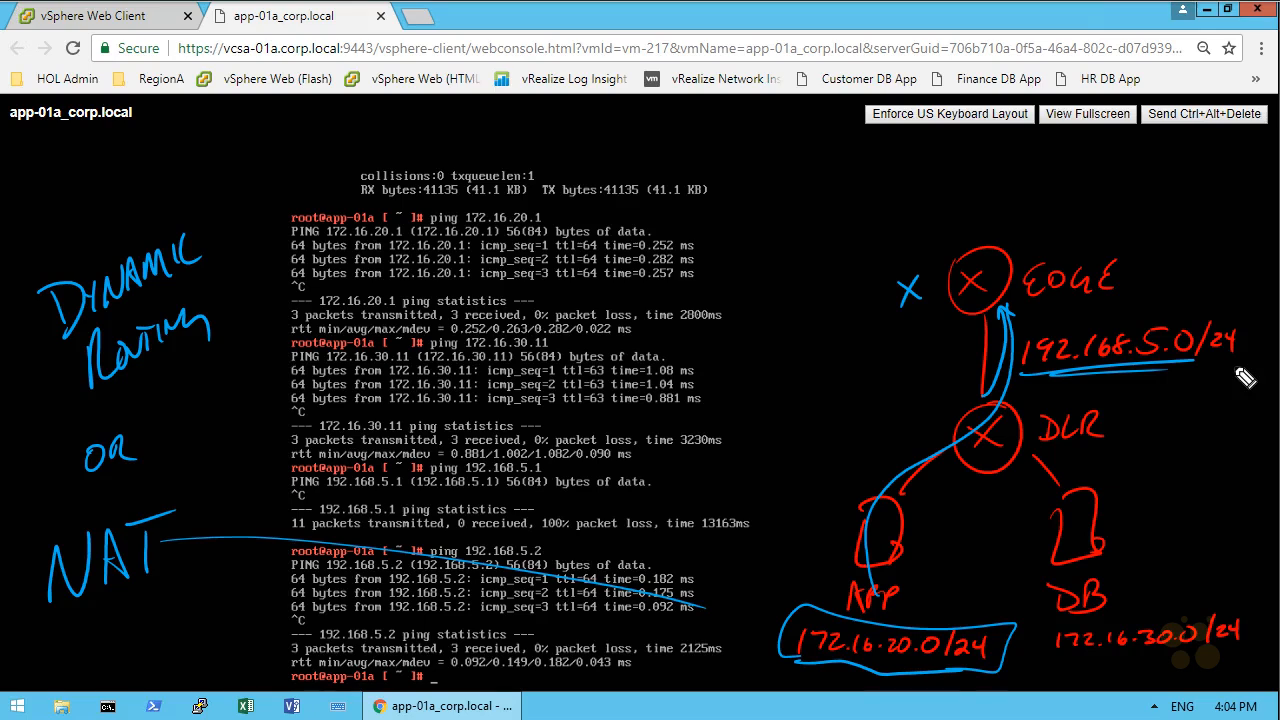
{"action": "key", "text": "ctrl+z"}
{"action": "key", "text": "ctrl+z"}
{"action": "key", "text": "ctrl+z"}
{"action": "left_click_drag", "start_coordinate": [194, 261], "coordinate": [703, 340]}
{"action": "mouse_move", "coordinate": [1115, 592]}
{"action": "left_mouse_down"}
{"action": "mouse_move", "coordinate": [1073, 637]}
{"action": "mouse_move", "coordinate": [1235, 661]}
{"action": "mouse_move", "coordinate": [1100, 588]}
{"action": "left_mouse_up"}
{"action": "mouse_move", "coordinate": [806, 625]}
{"action": "left_mouse_down"}
{"action": "mouse_move", "coordinate": [786, 510]}
{"action": "mouse_move", "coordinate": [922, 334]}
{"action": "left_mouse_up"}
{"action": "mouse_move", "coordinate": [1208, 572]}
{"action": "left_mouse_down"}
{"action": "mouse_move", "coordinate": [1140, 268]}
{"action": "mouse_move", "coordinate": [1150, 256]}
{"action": "left_mouse_up"}
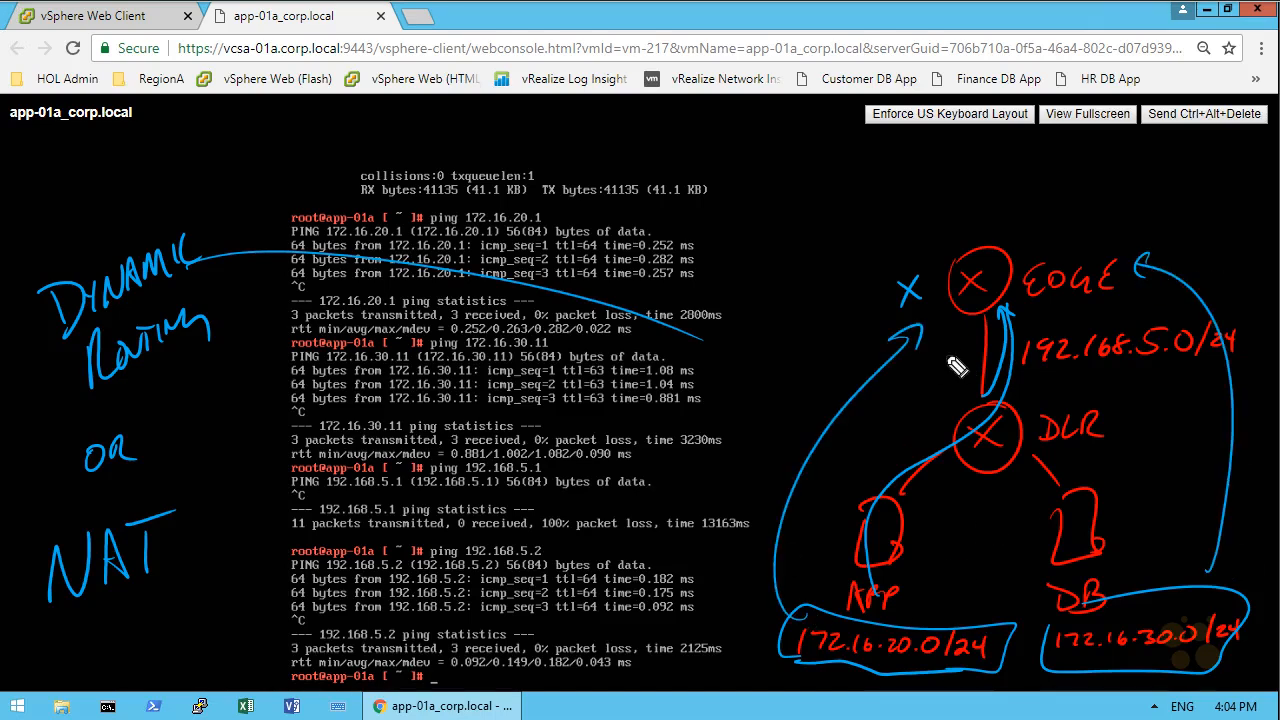
{"action": "mouse_move", "coordinate": [945, 381]}
{"action": "left_mouse_down"}
{"action": "mouse_move", "coordinate": [943, 357]}
{"action": "mouse_move", "coordinate": [975, 365]}
{"action": "mouse_move", "coordinate": [992, 345]}
{"action": "left_mouse_up"}
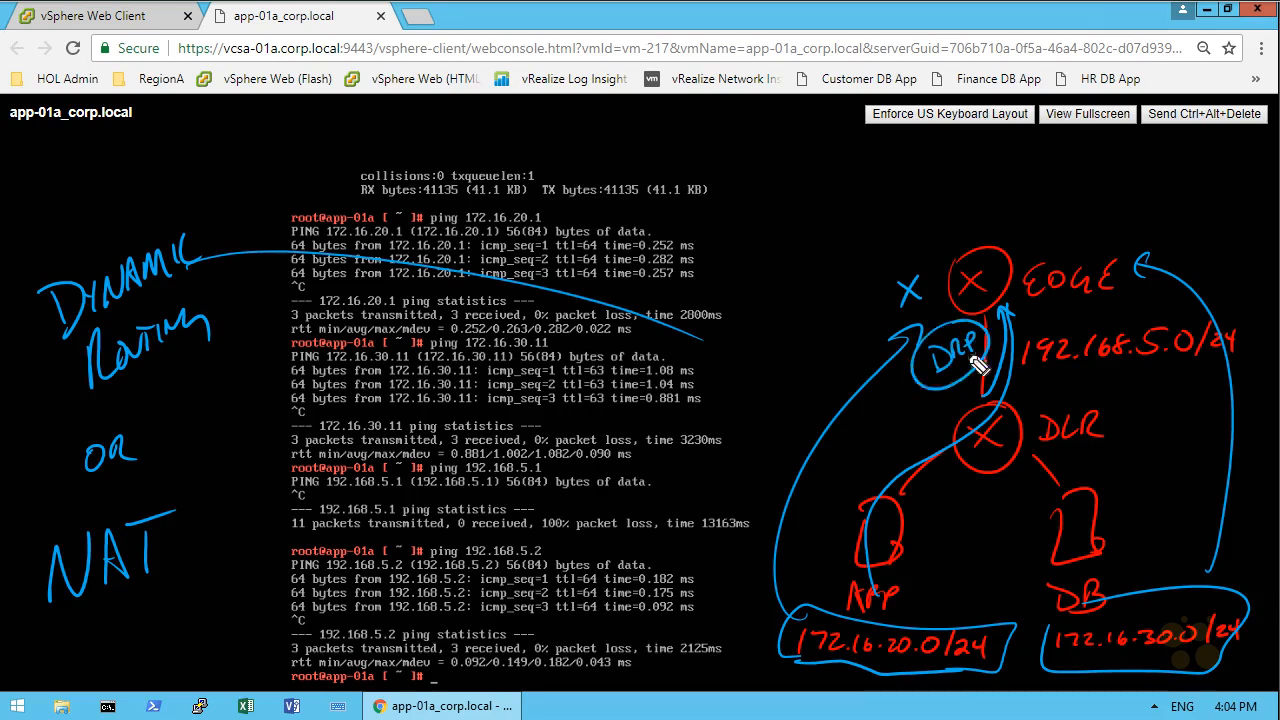